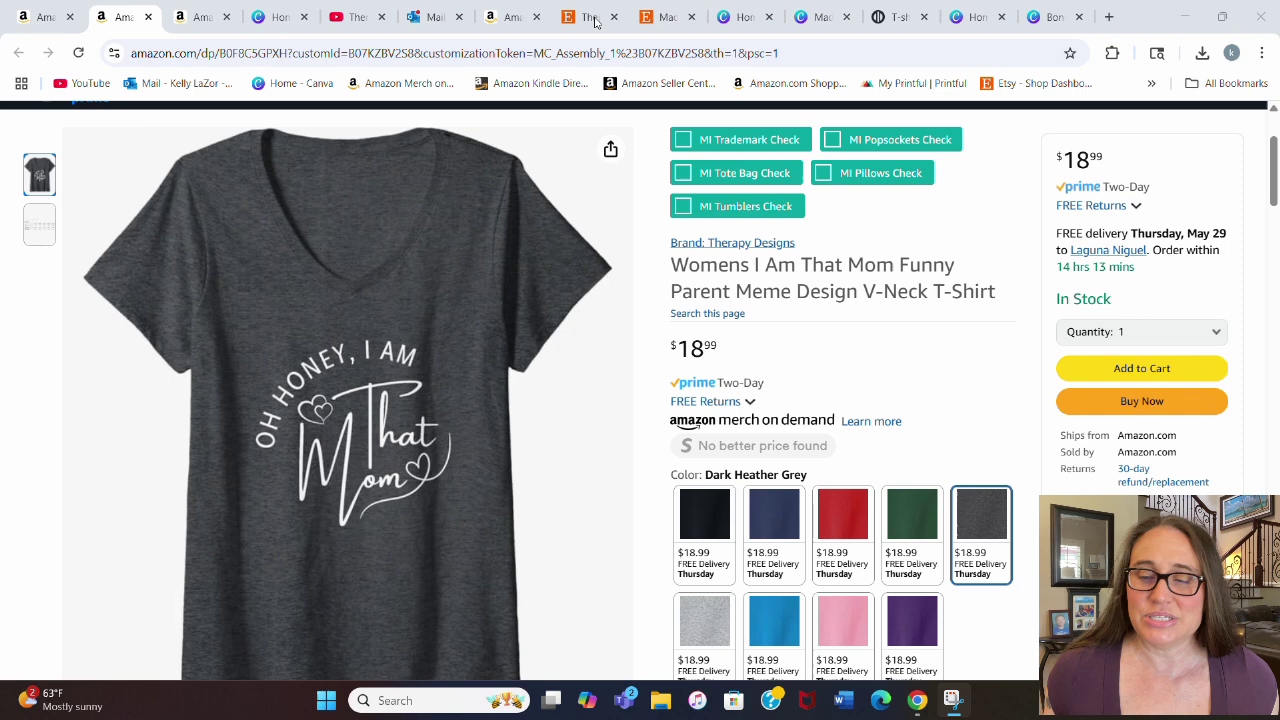
Step: Switch to Canva and create a blank custom-size design of 4500 × 5400 px
click(960, 10)
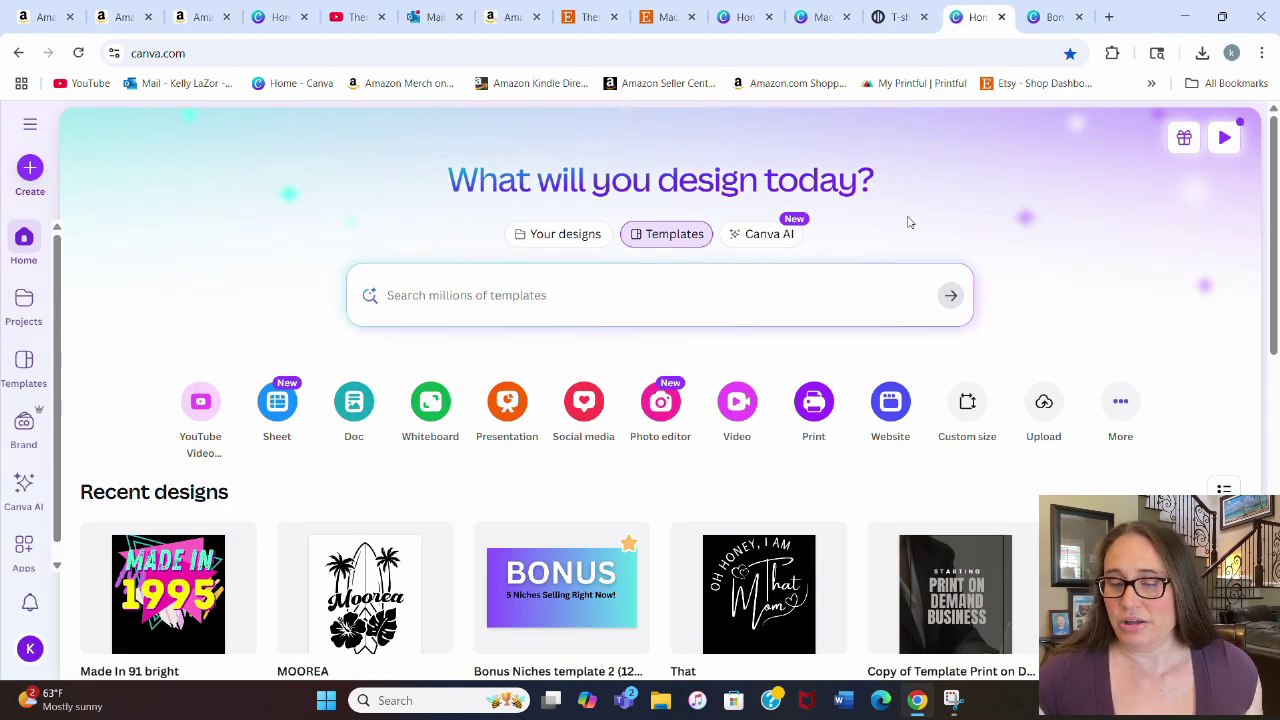
click(967, 410)
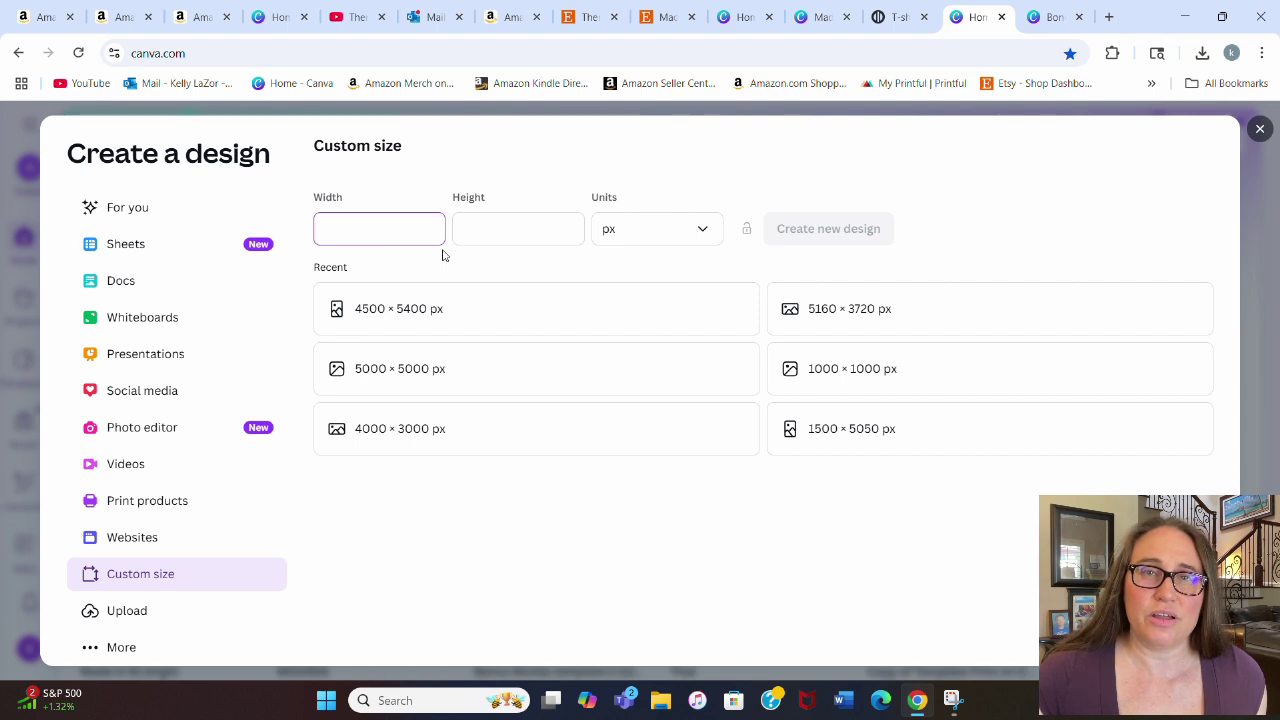
click(390, 322)
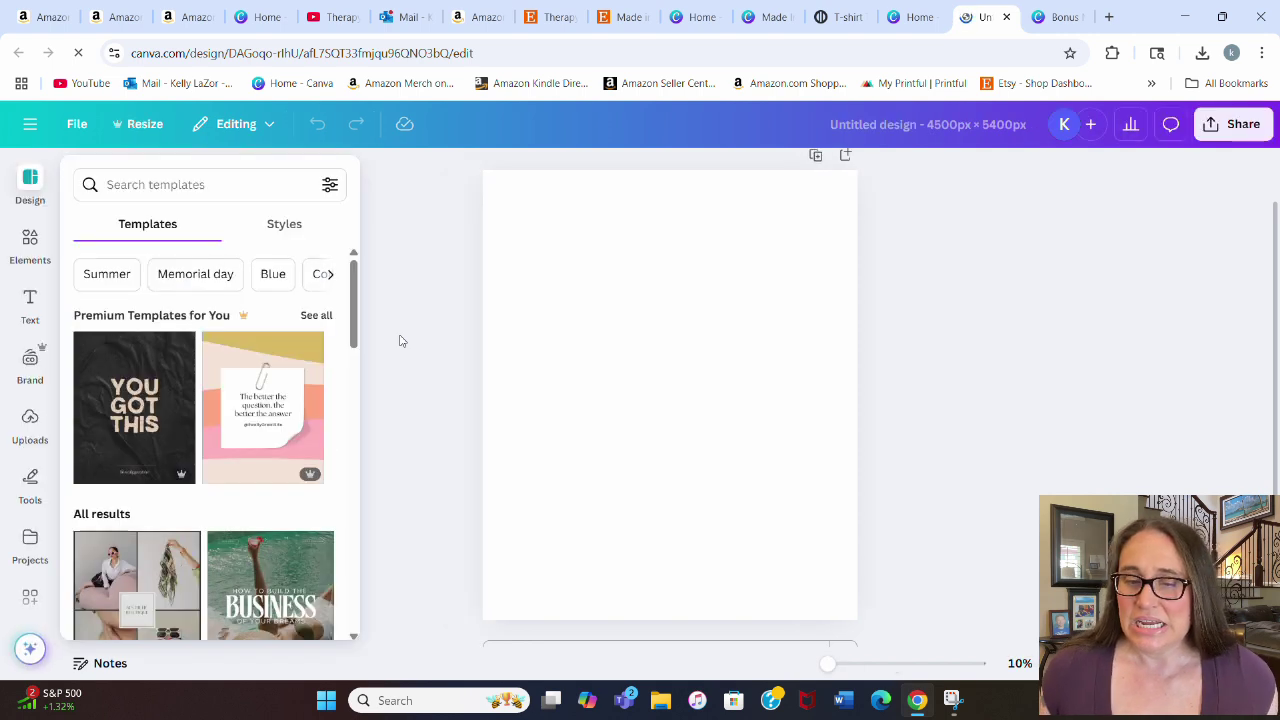
Step: Set the blank page's background colour to solid black
click(552, 294)
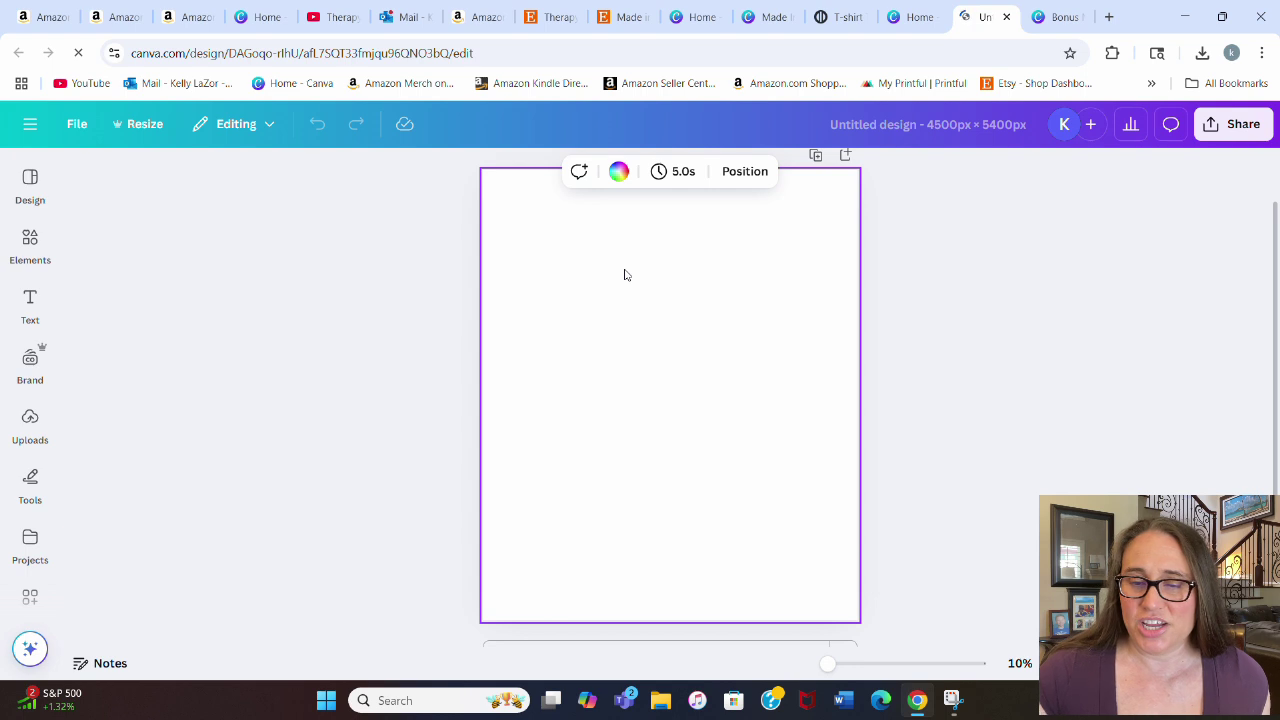
click(618, 173)
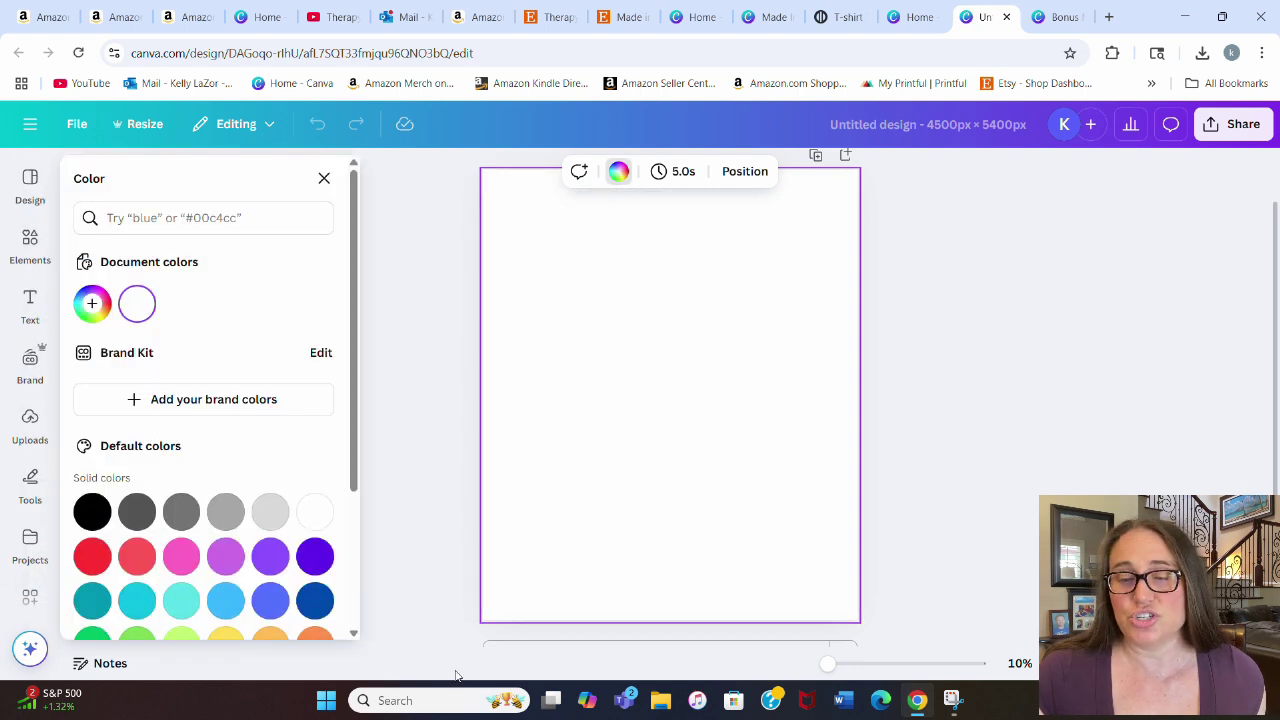
click(91, 527)
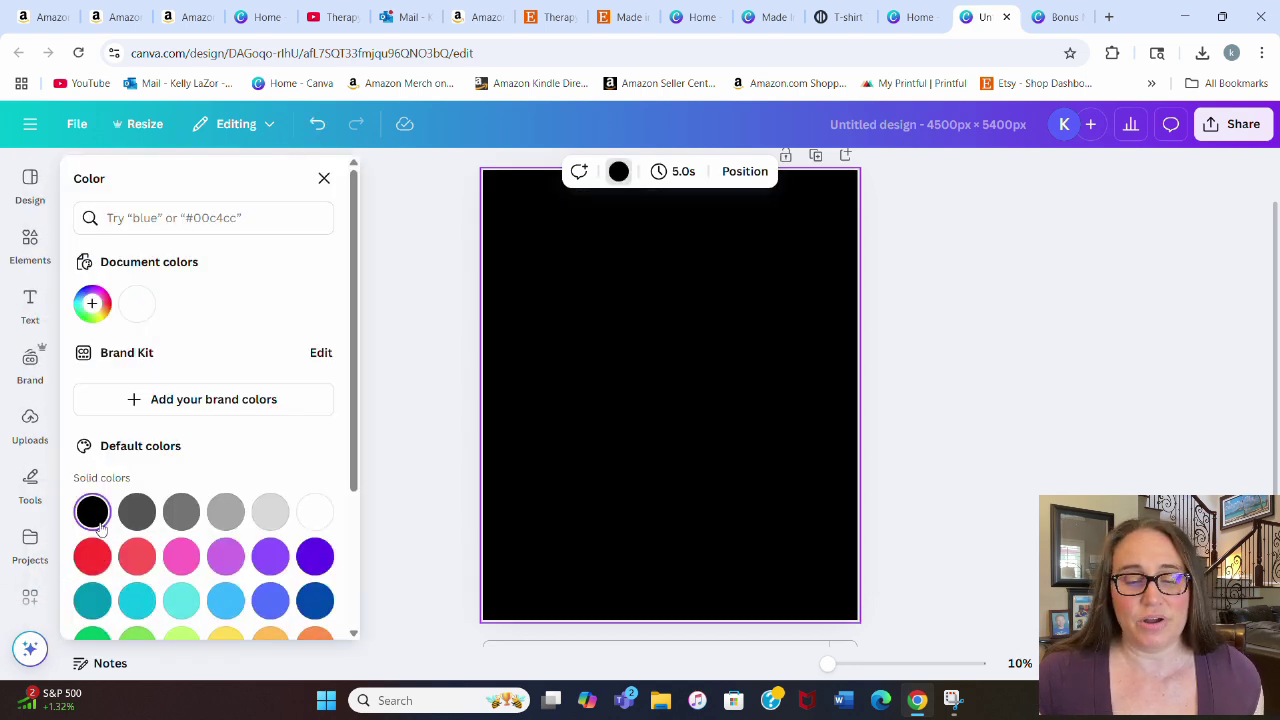
click(935, 425)
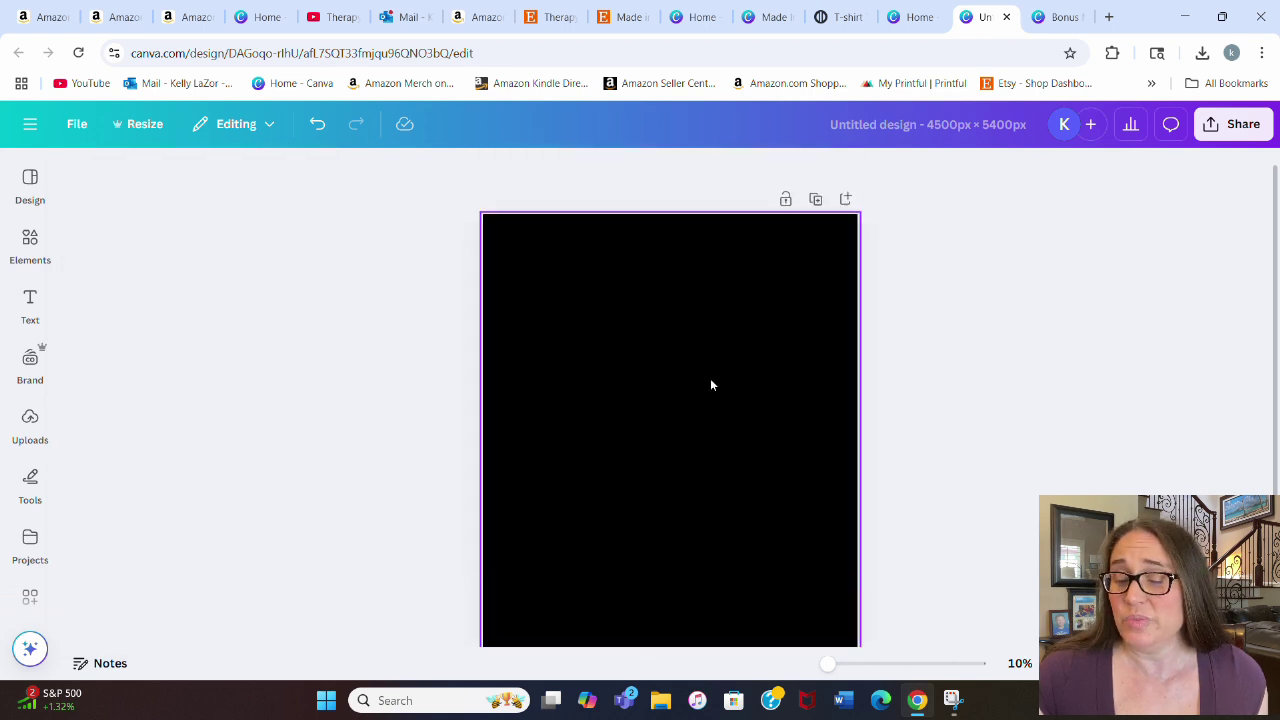
Step: Add the text "OH HONEY, I AM" and place it in the upper part of the page, slightly left of centre
click(670, 424)
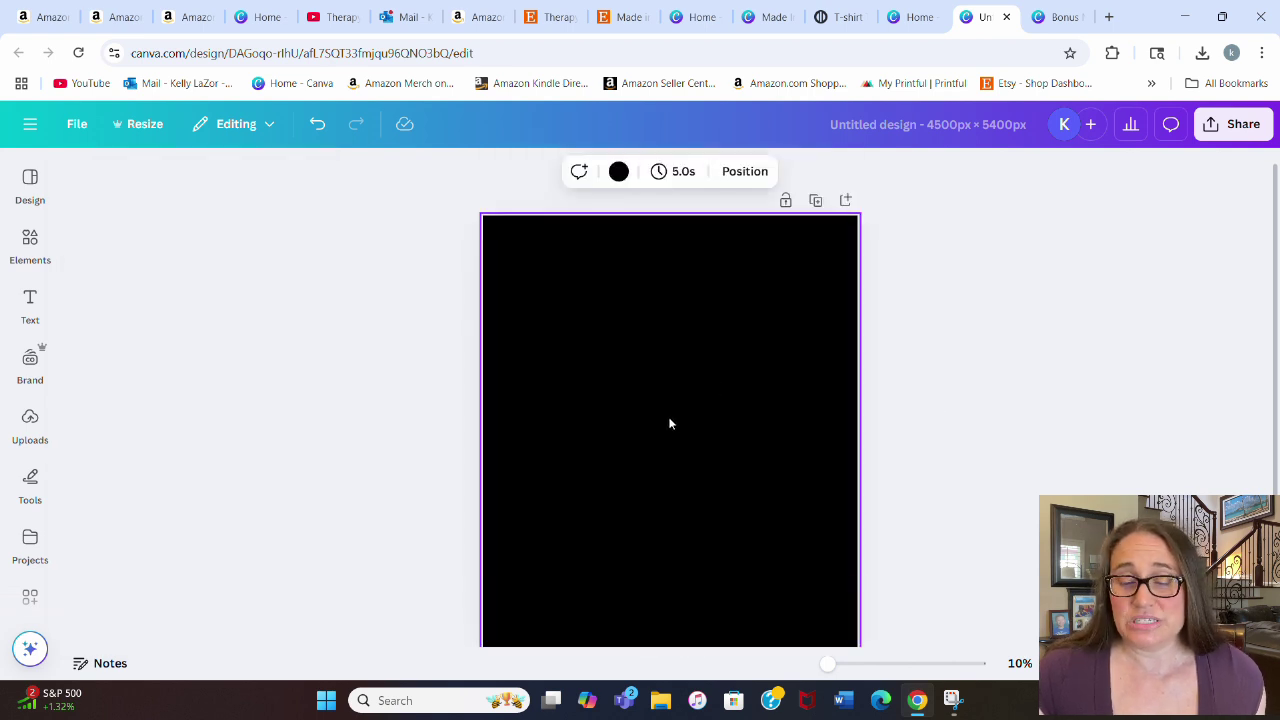
key(t)
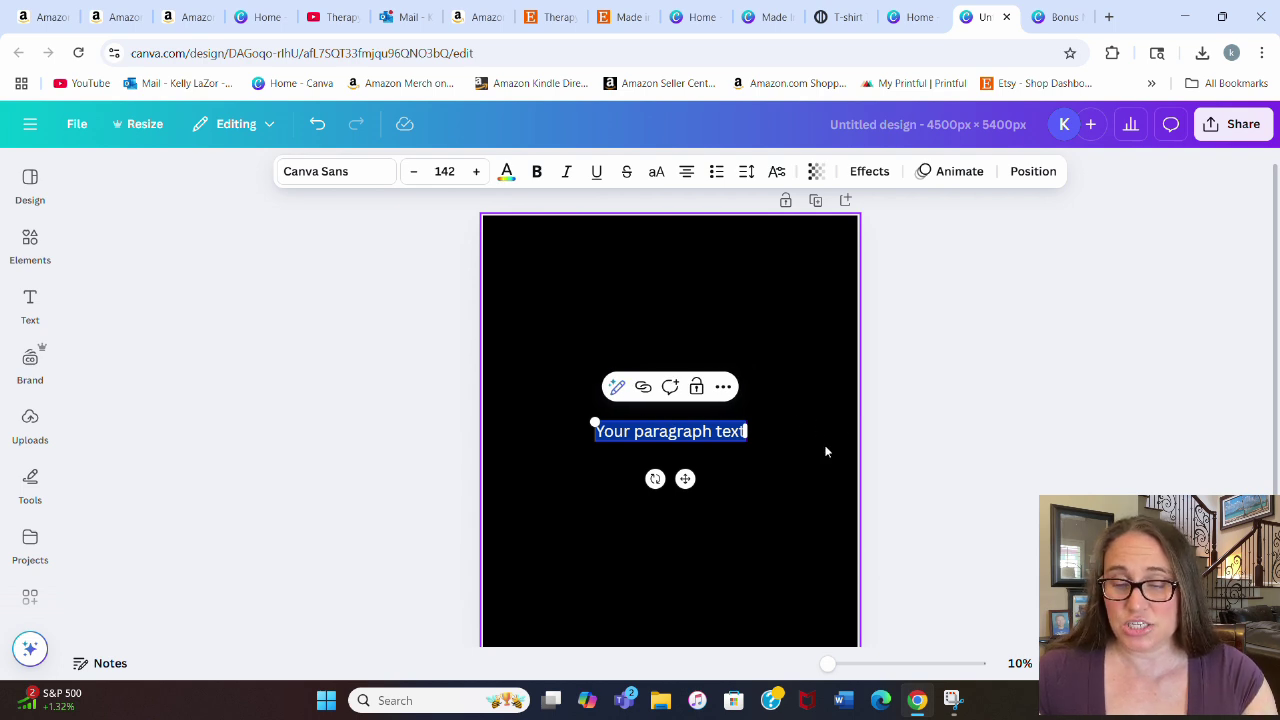
text(aH)
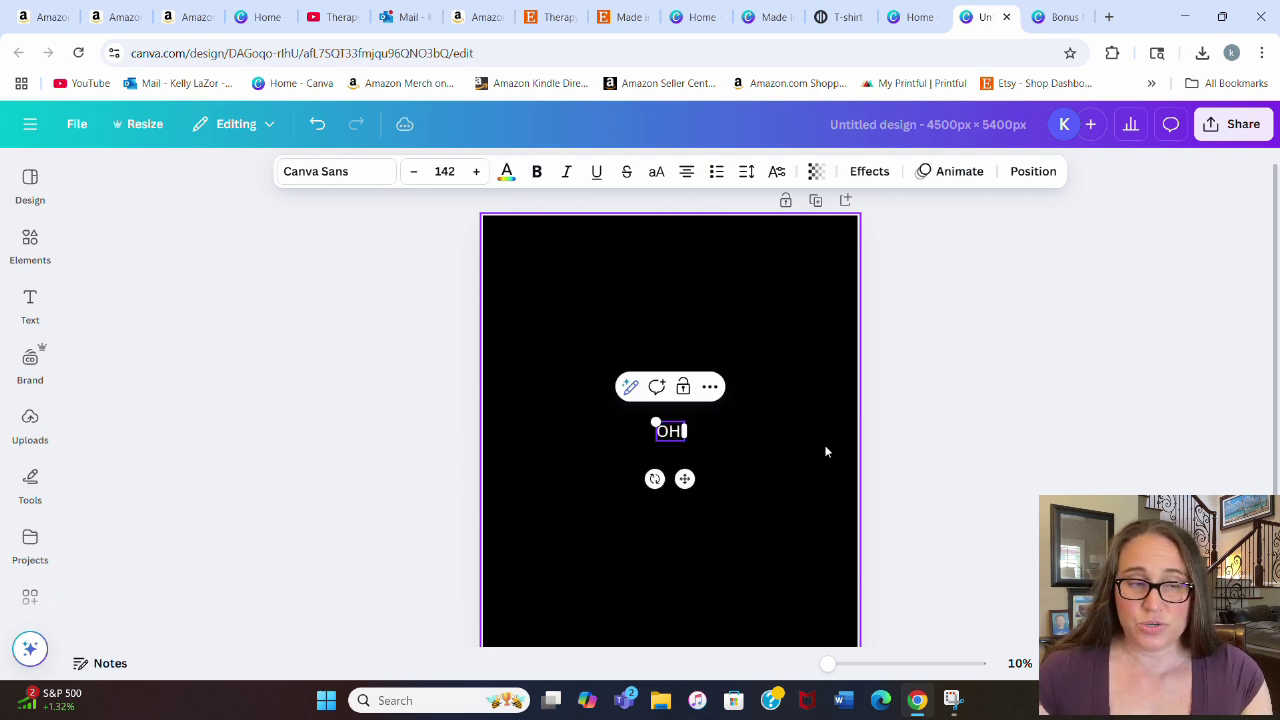
text( HONEY, IA)
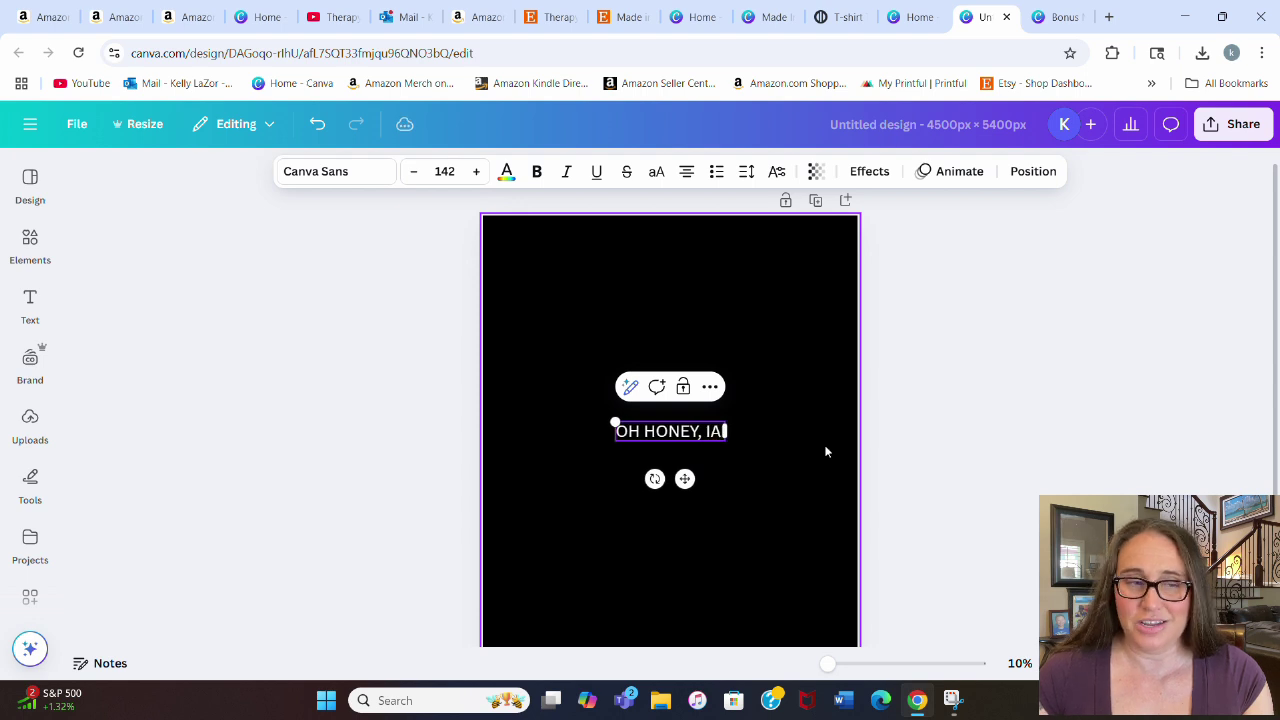
key(BackSpace)
text(AM)
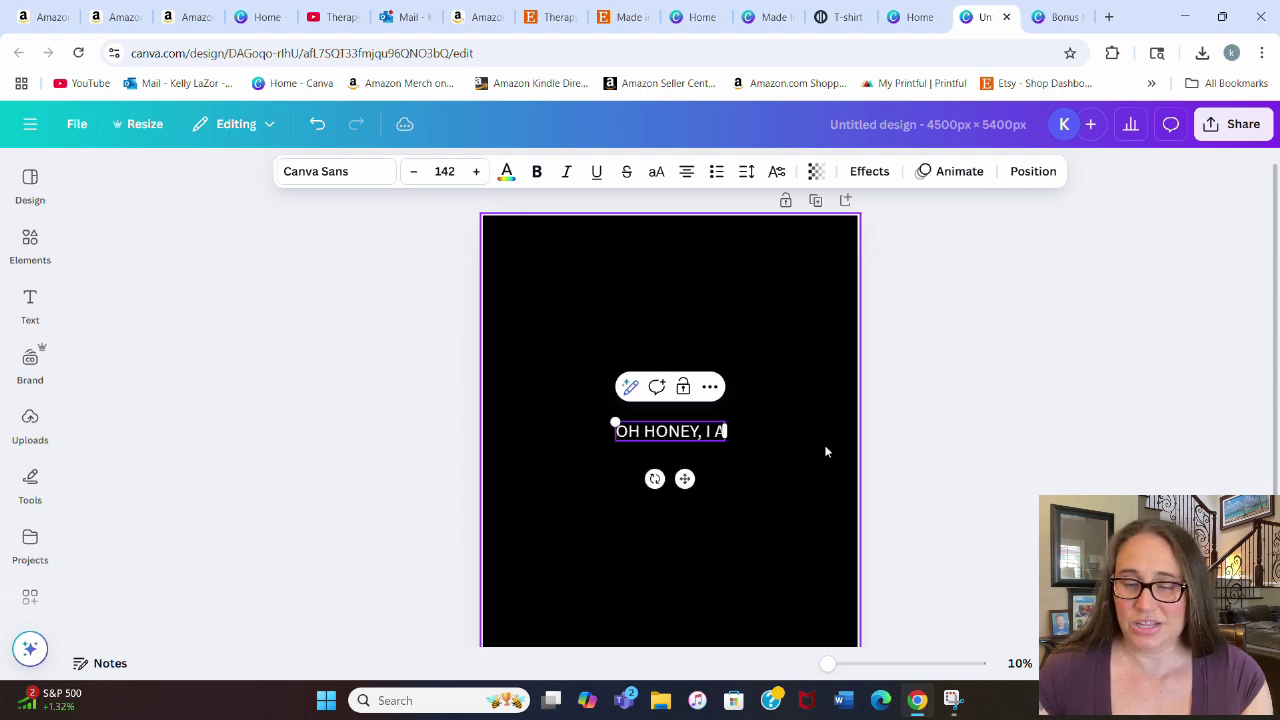
click(1066, 343)
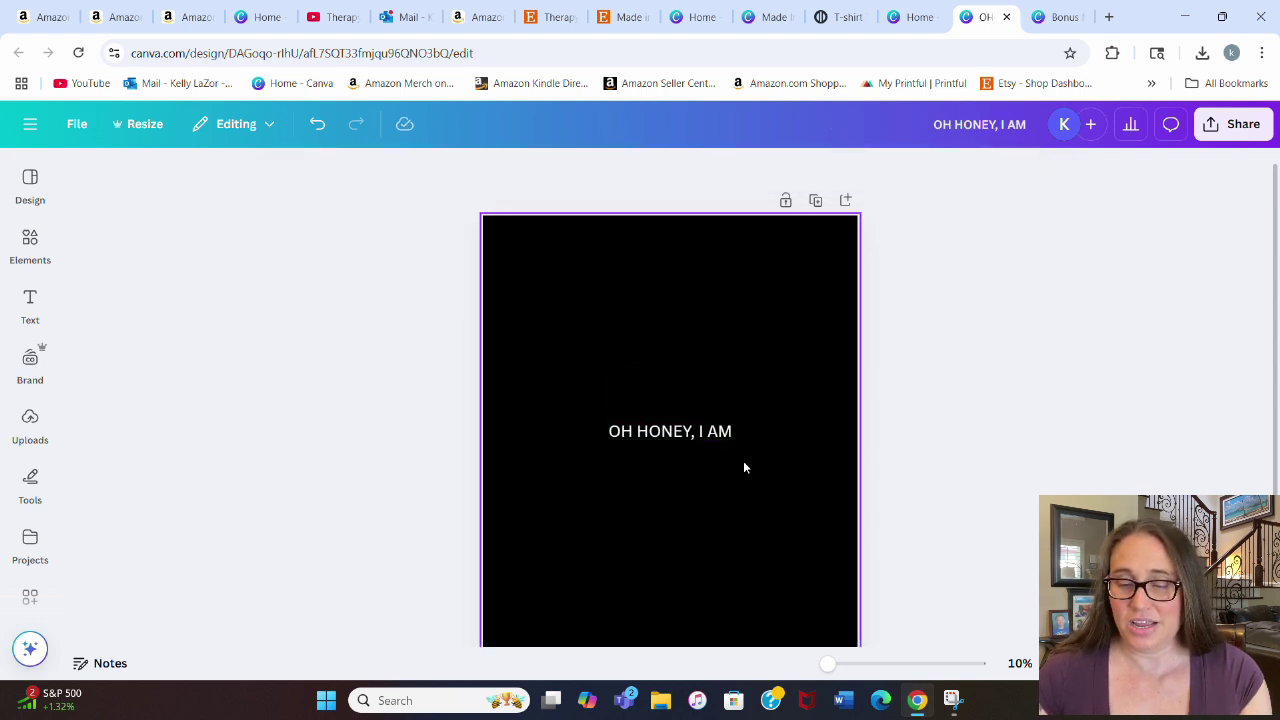
drag(692, 441, 623, 263)
Step: Add a separate text reading "That" in the middle of the page, with only the first letter capitalised
click(716, 414)
key(t)
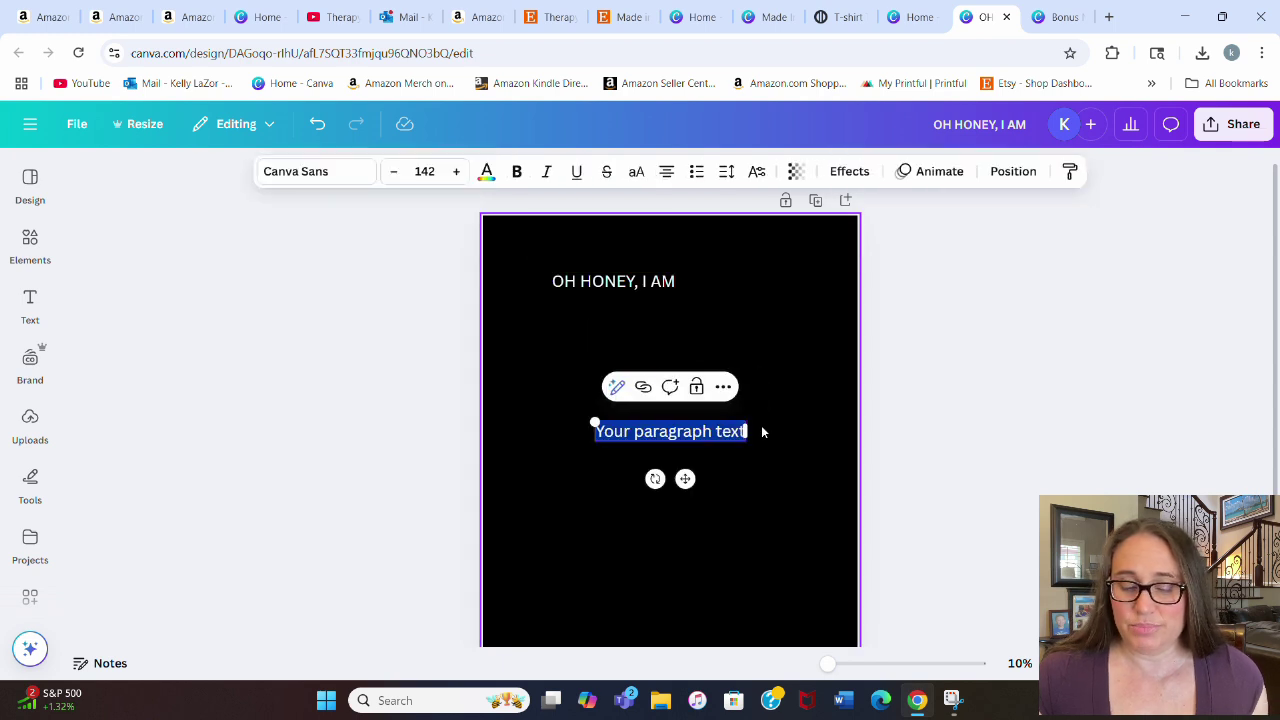
text(THA)
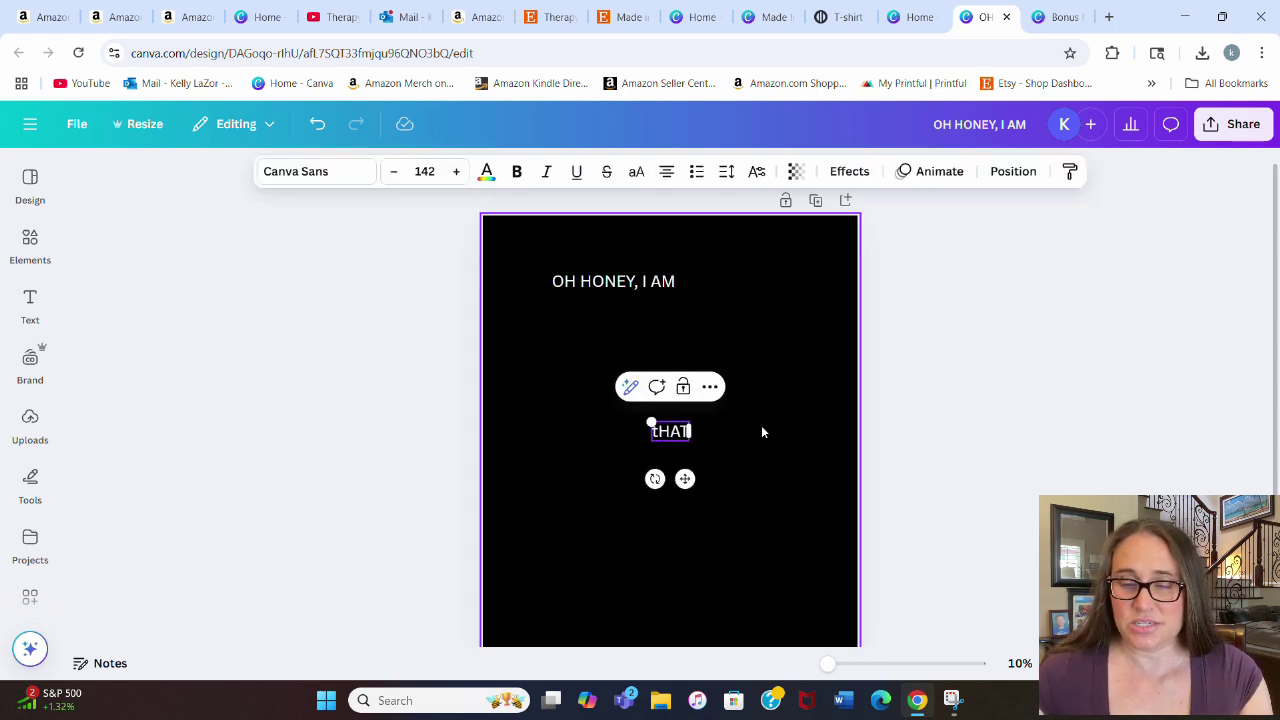
key(BackSpace)
key(BackSpace)
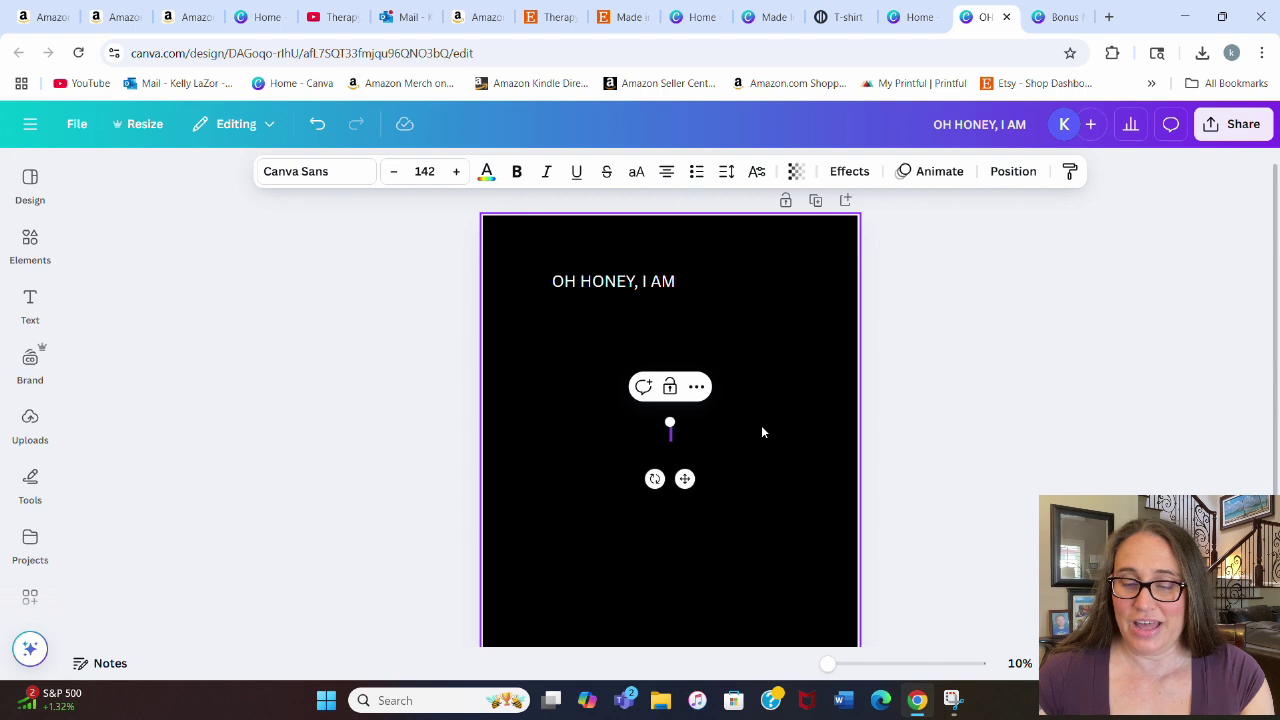
text(a)
key(BackSpace)
text(hat)
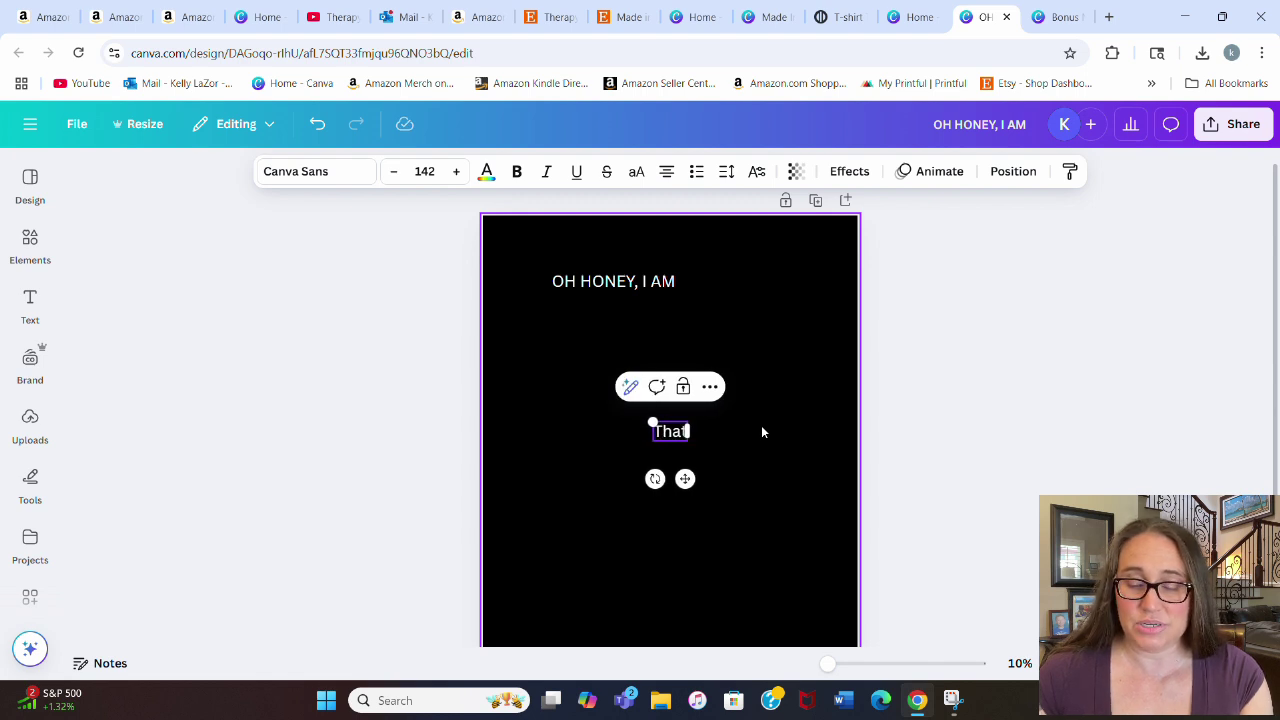
click(761, 425)
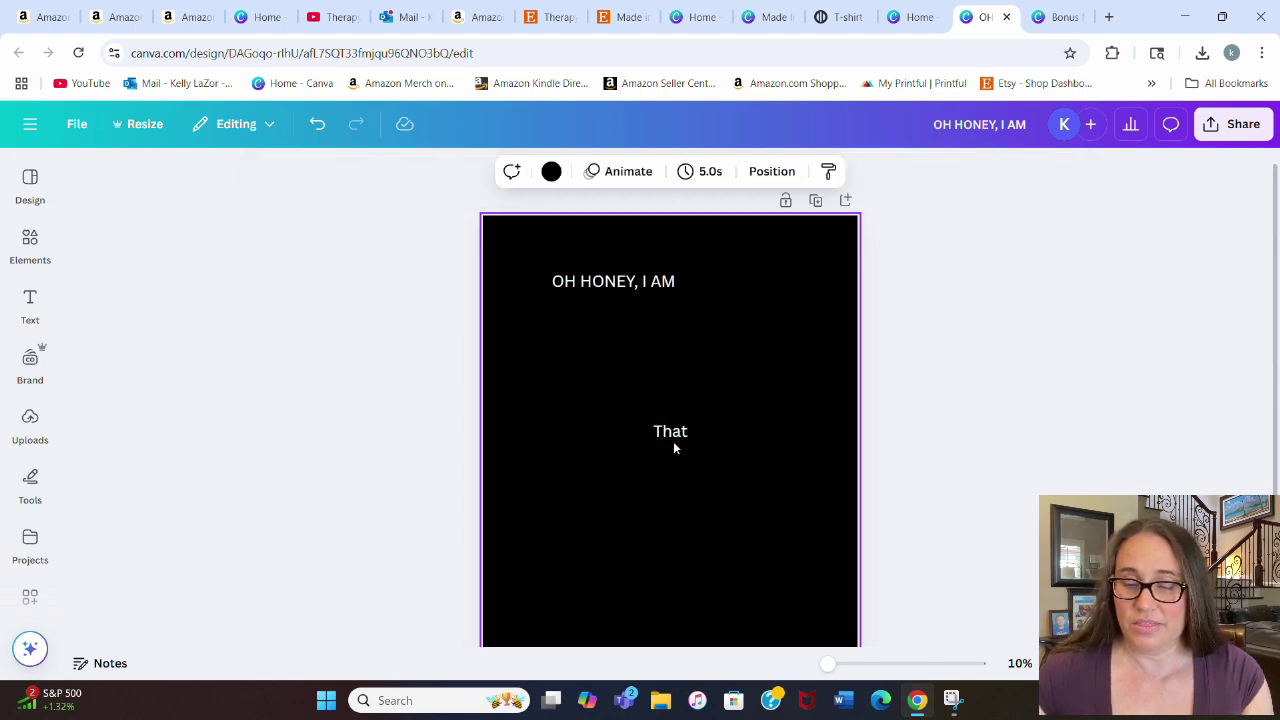
Step: Enlarge "That" to a font size of about 459 and move it just below the "OH HONEY, I AM" line
click(669, 421)
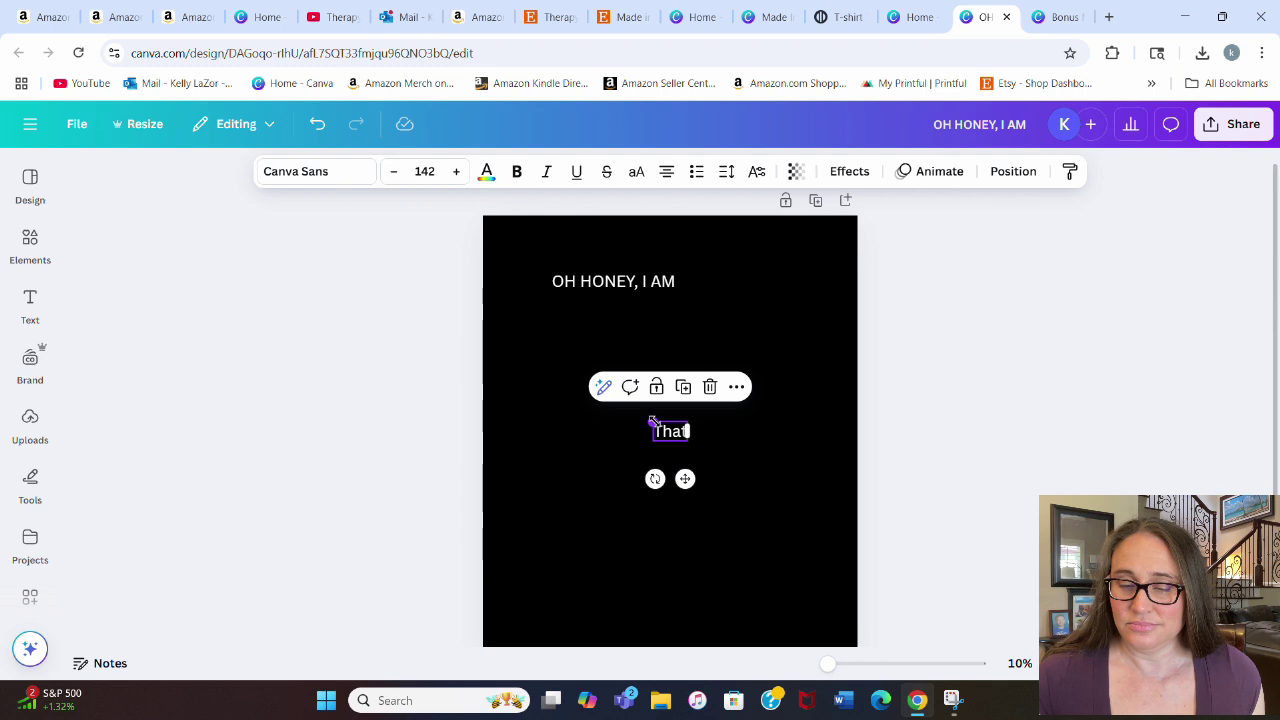
drag(651, 421, 572, 376)
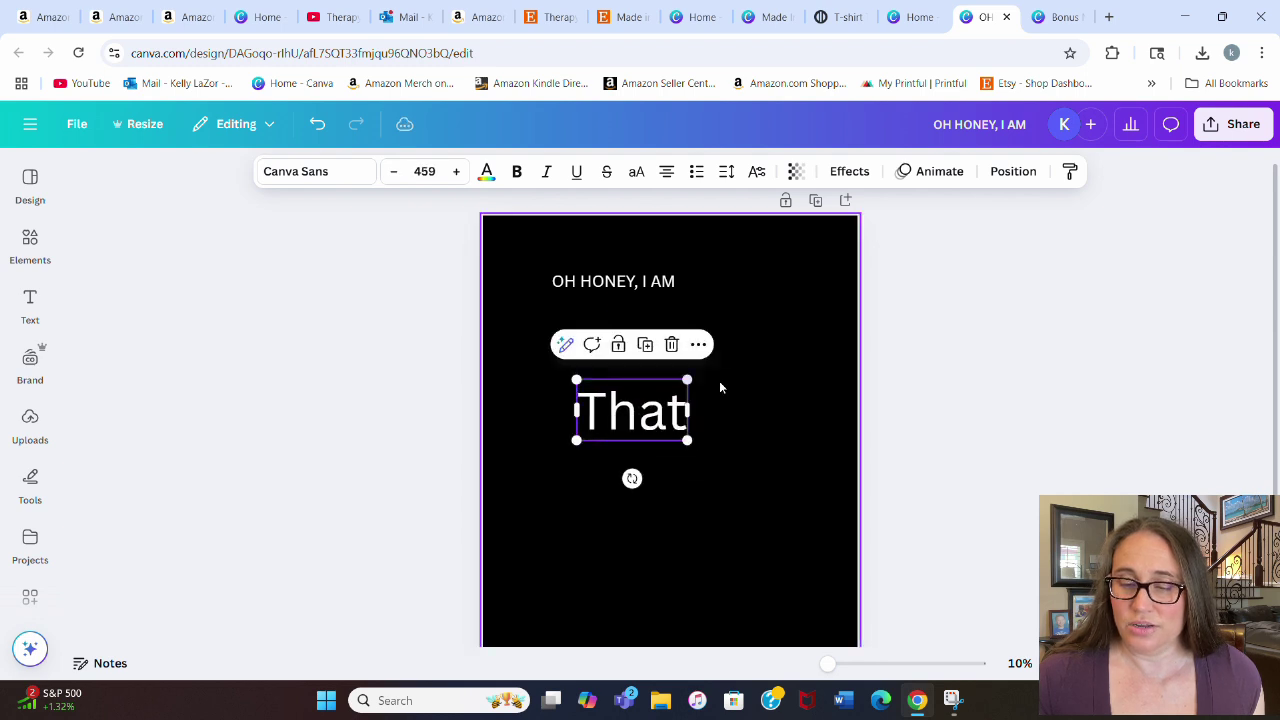
click(743, 406)
drag(665, 412, 716, 366)
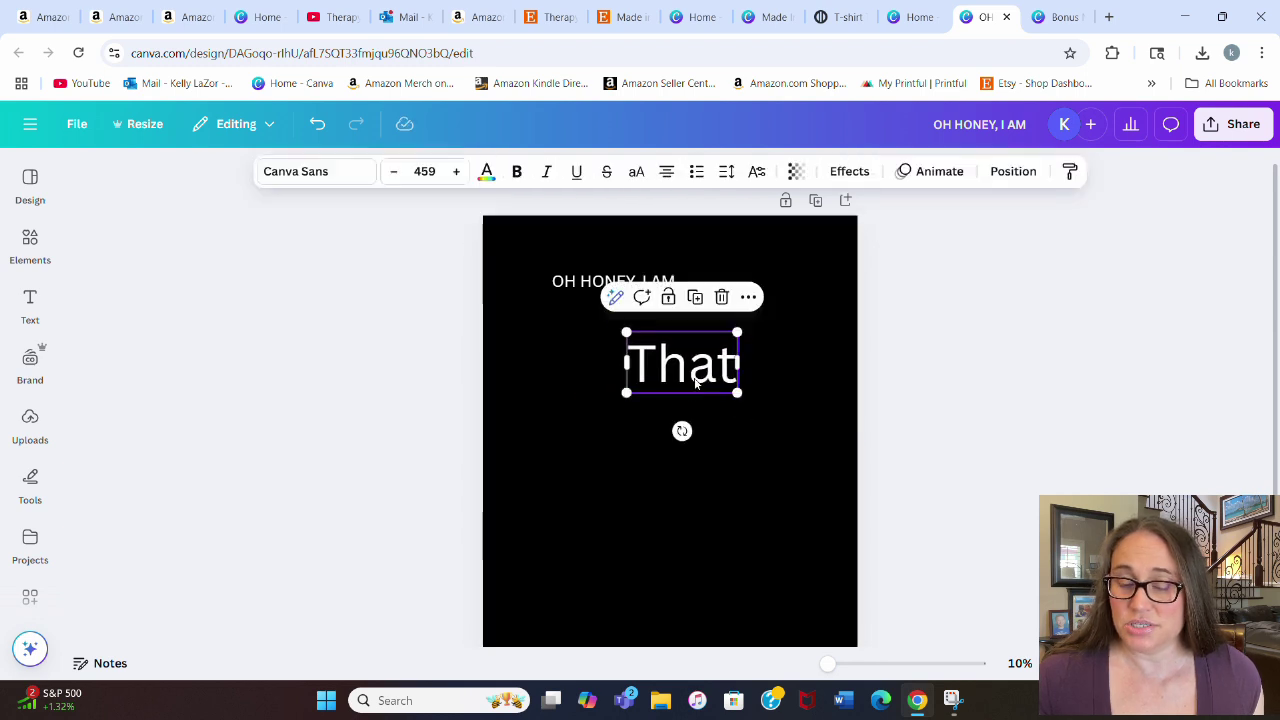
Step: Add another separate text reading "Mom" to the page
text(t)
text(M)
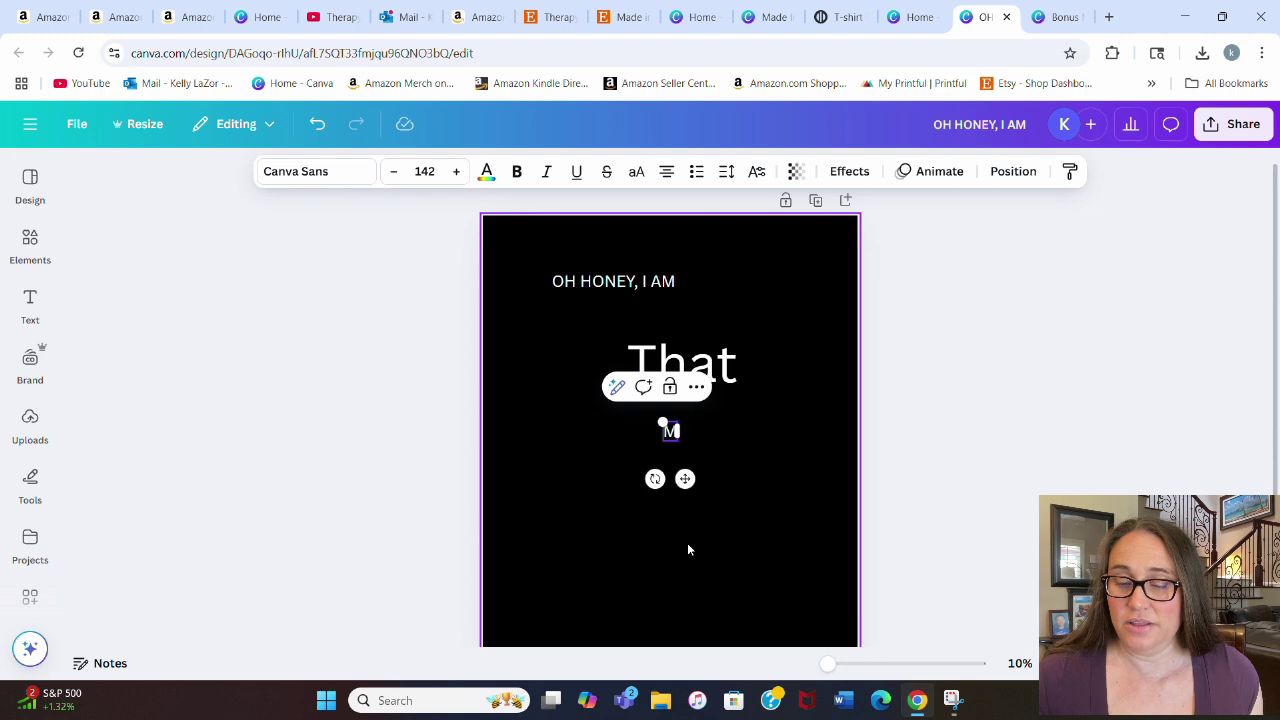
text(om)
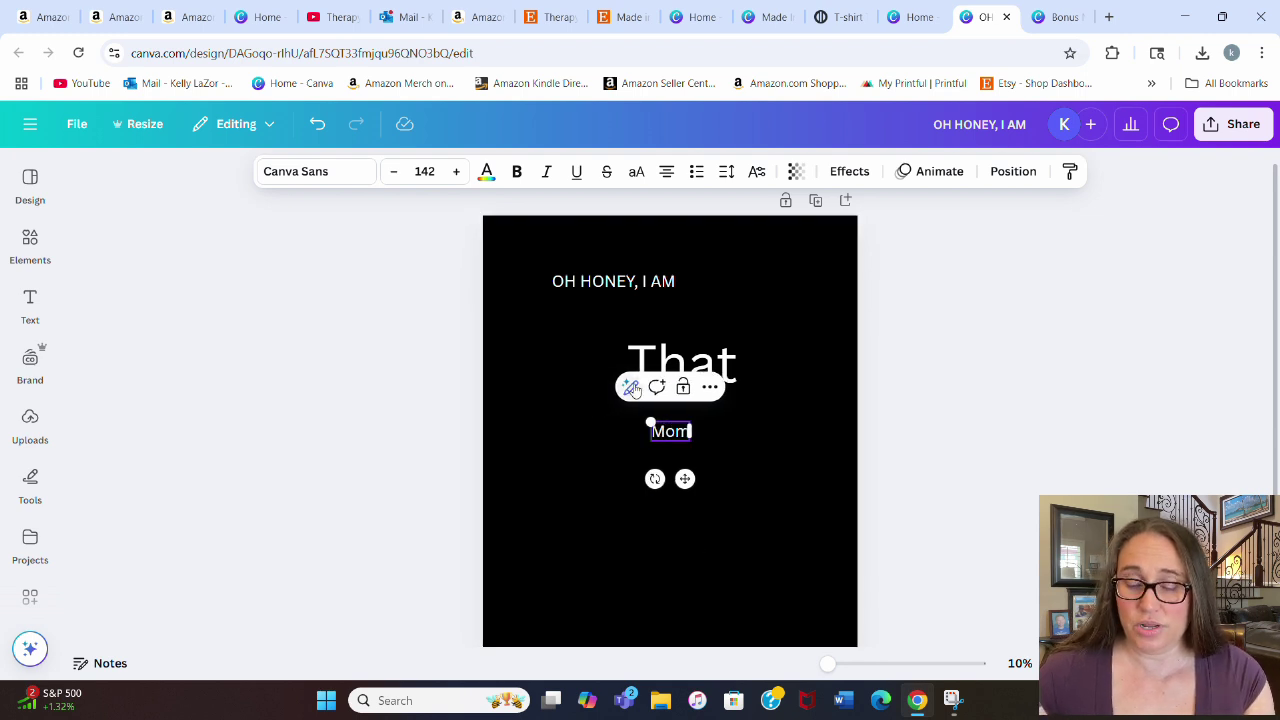
Step: Enlarge "Mom" to a font size of about 389 and place it beneath "That", slightly to the left
drag(650, 423, 576, 402)
click(528, 442)
click(672, 426)
drag(672, 426, 673, 452)
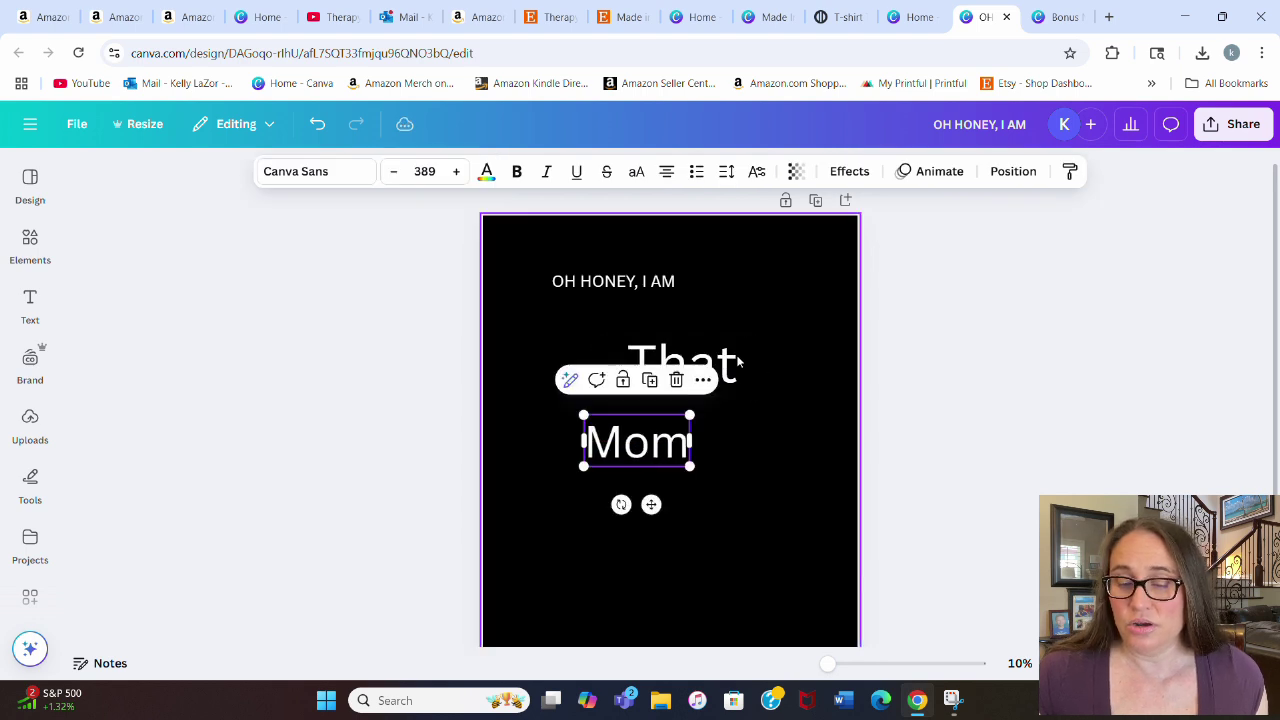
click(700, 365)
click(796, 470)
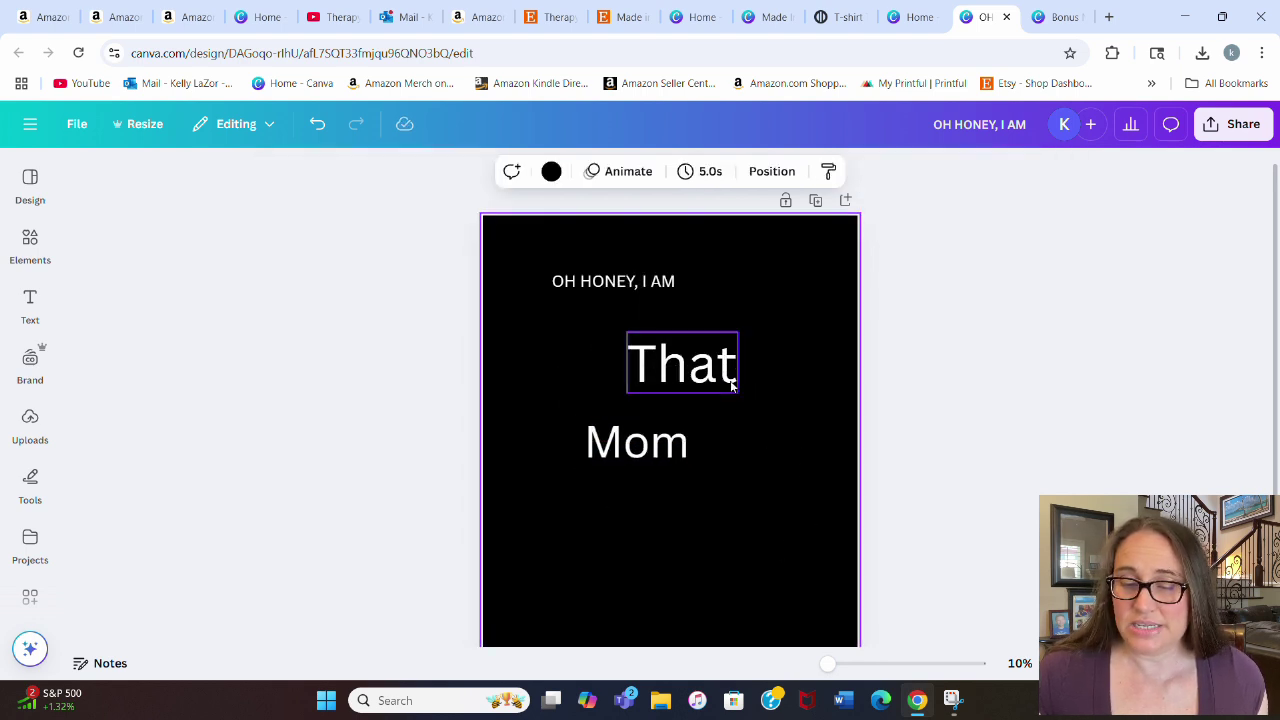
Step: Search the fonts for "amster", try the four Amsterdam variants on "That" and apply Amsterdam One
click(655, 375)
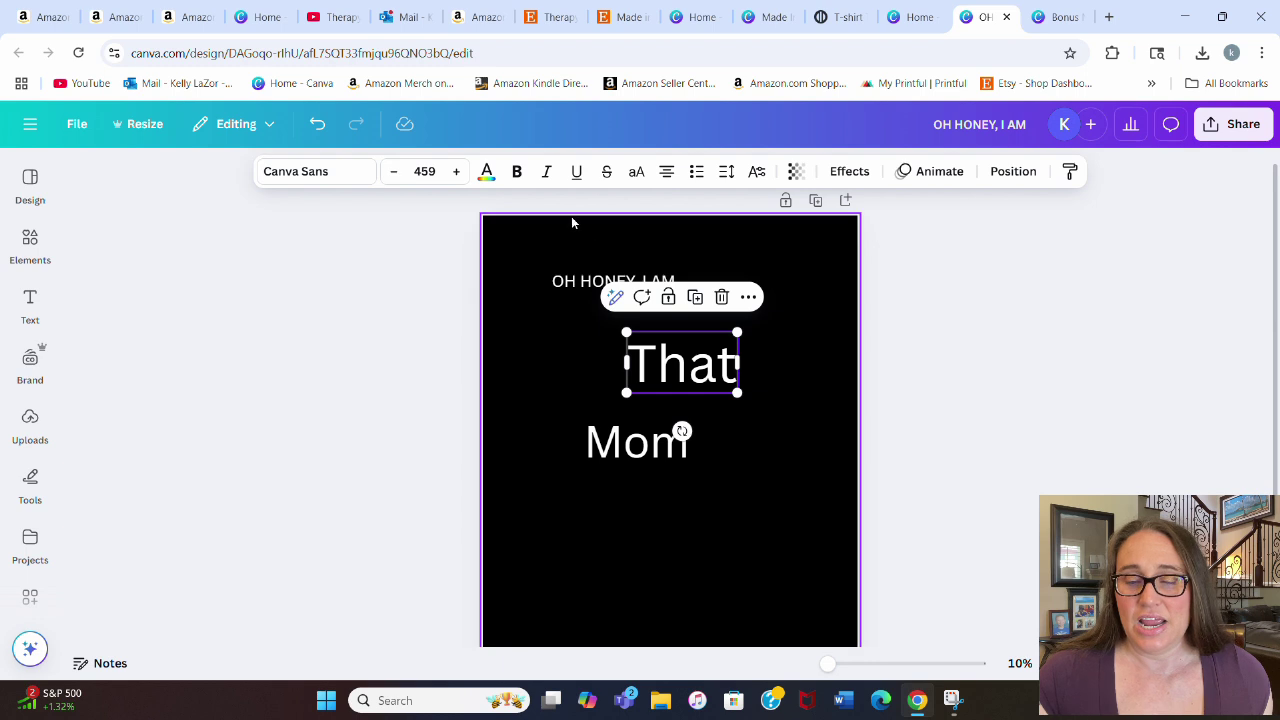
click(325, 174)
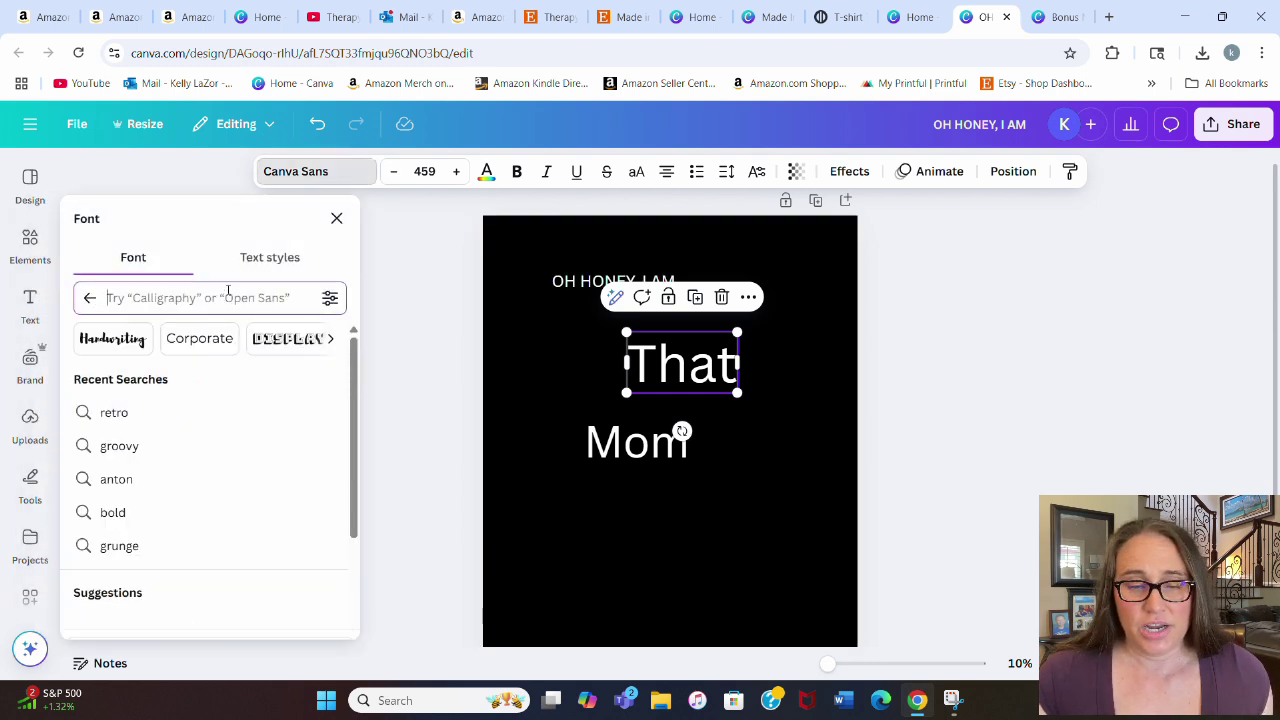
text(am)
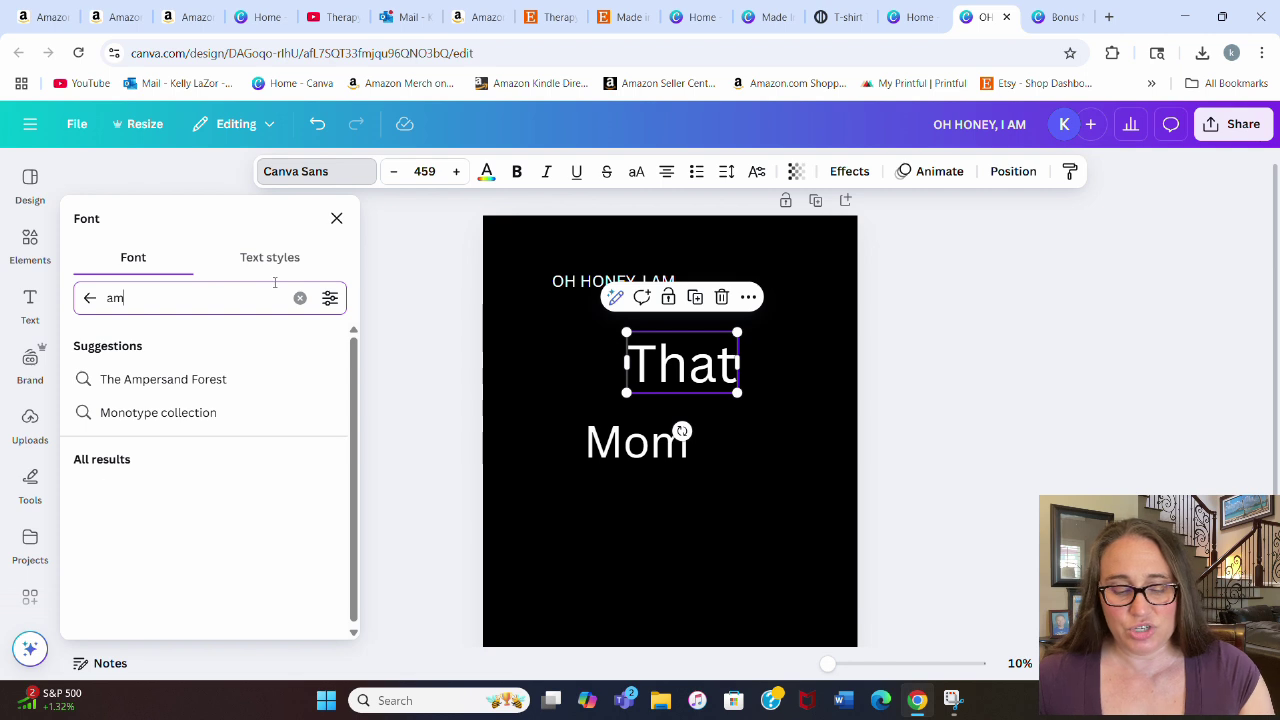
text(ster)
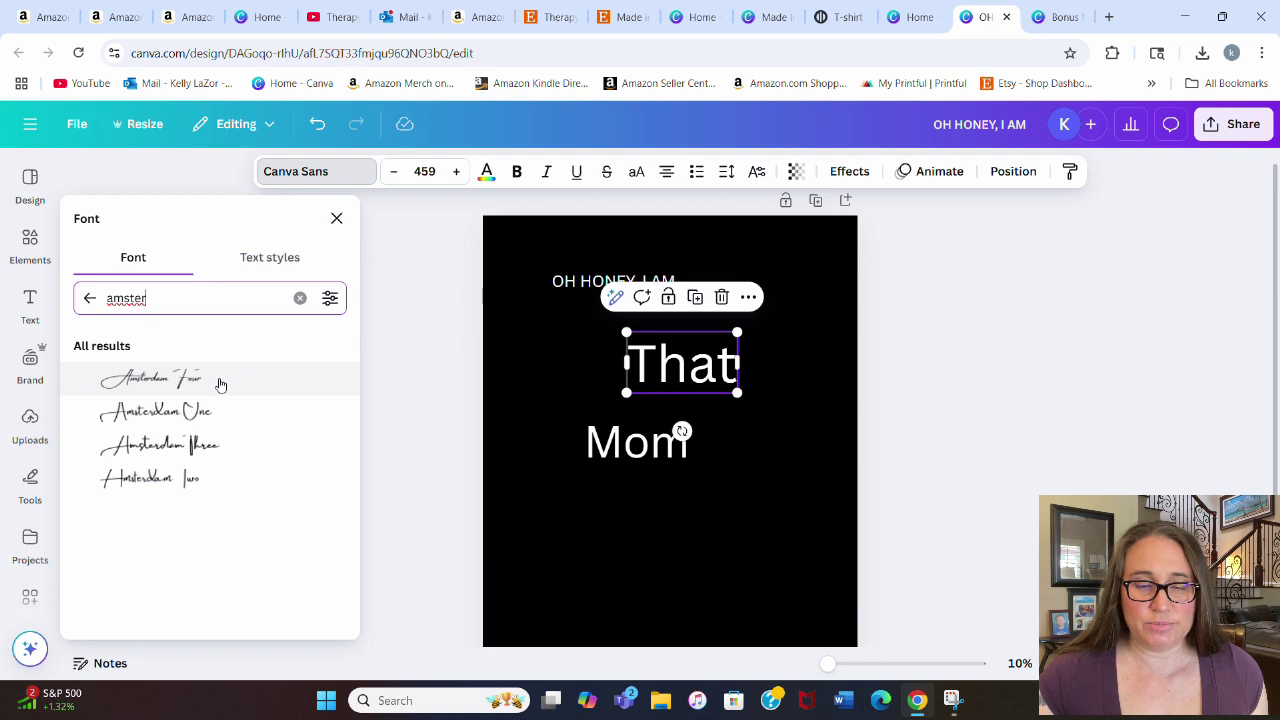
click(187, 380)
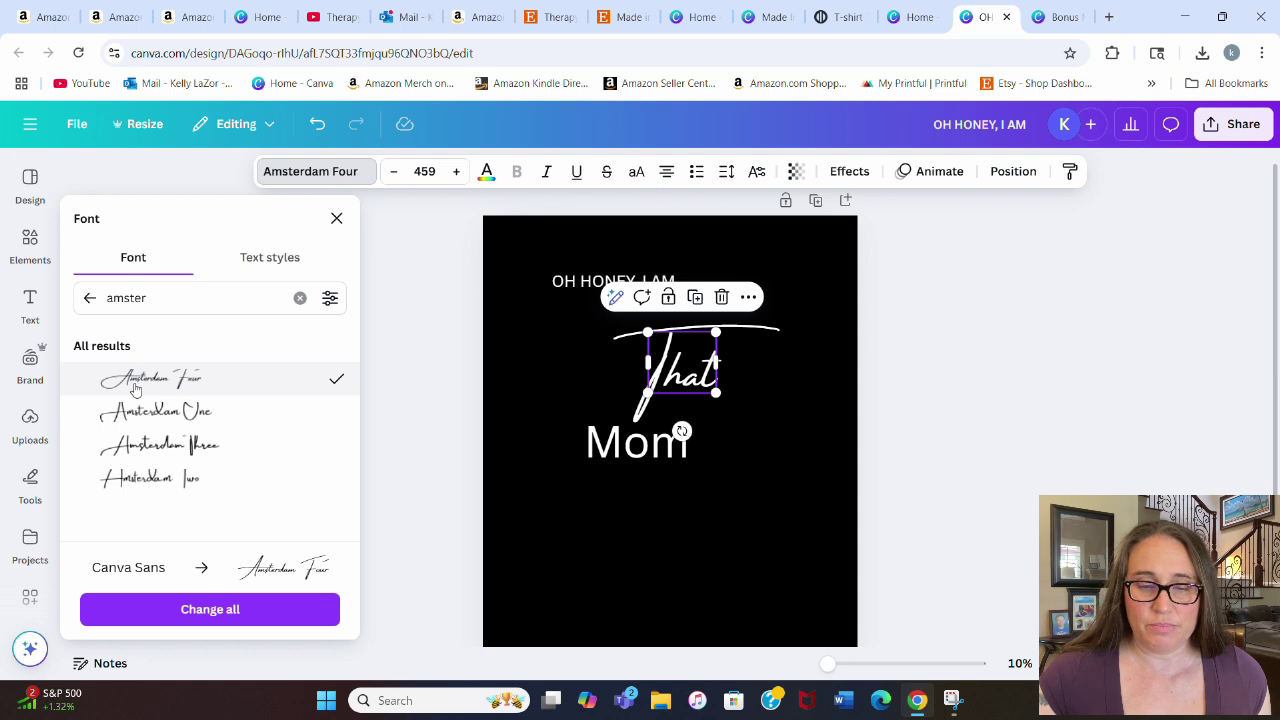
click(157, 413)
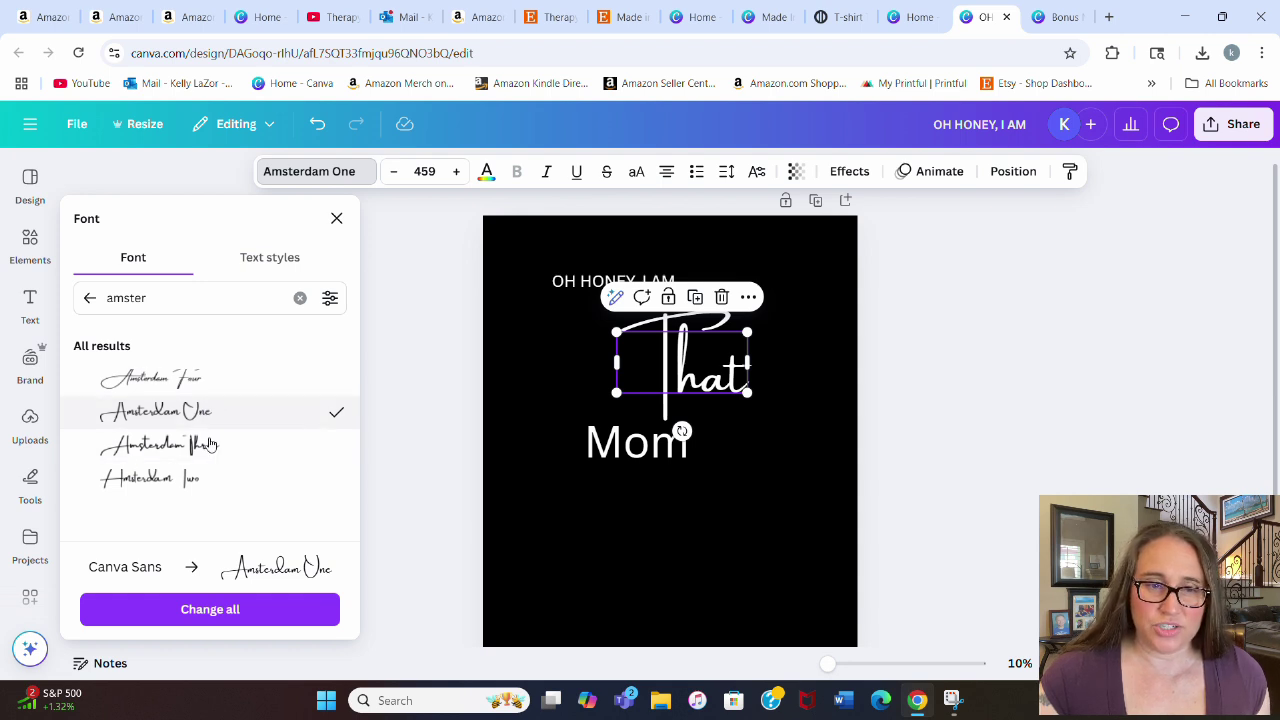
click(207, 459)
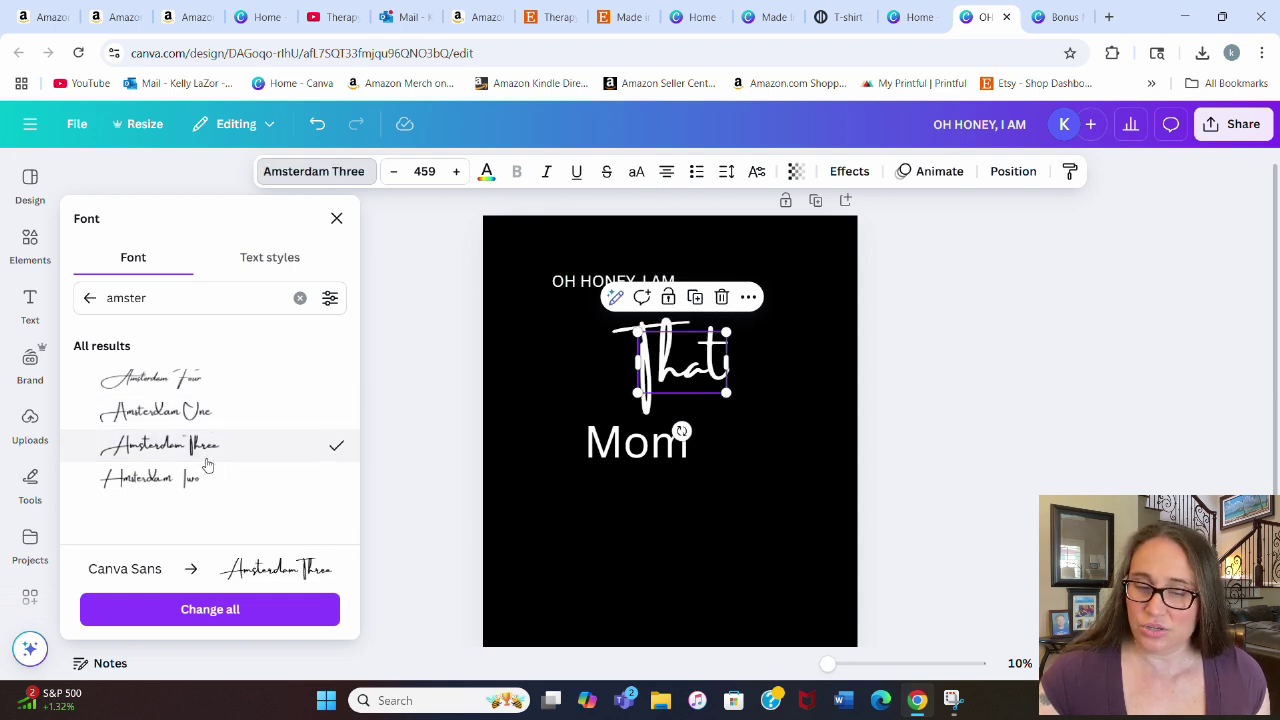
click(197, 479)
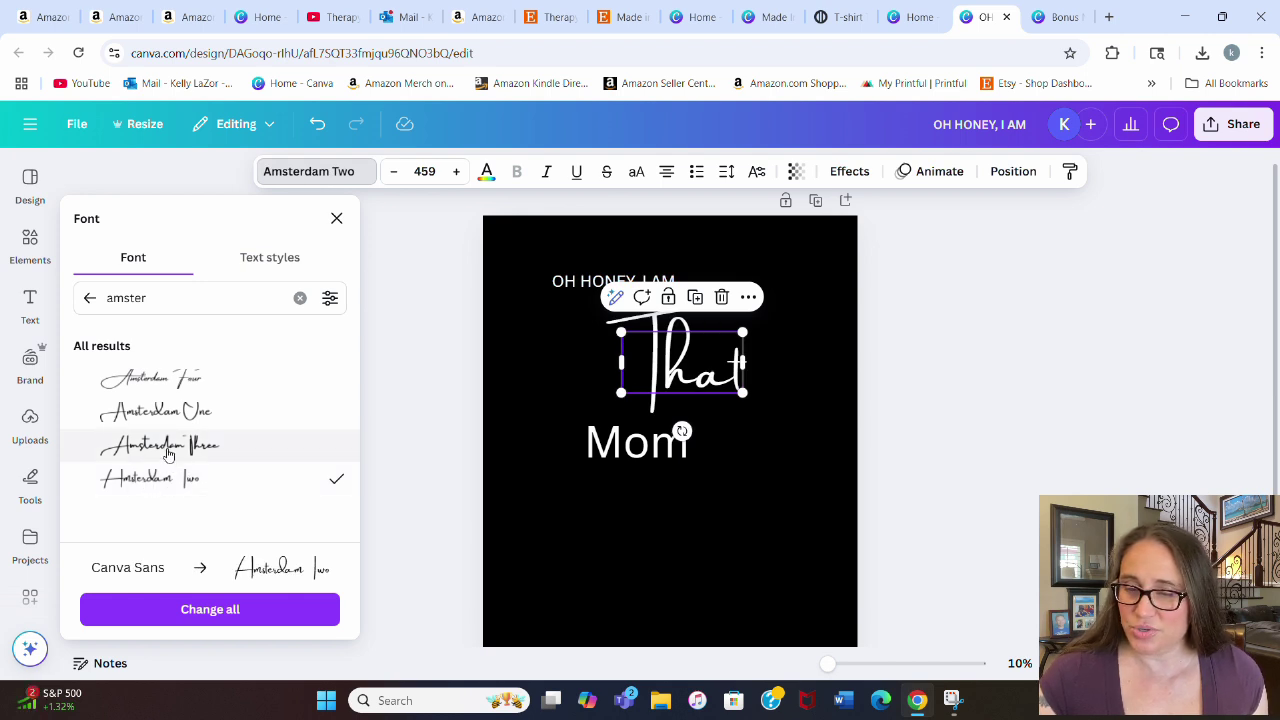
click(158, 416)
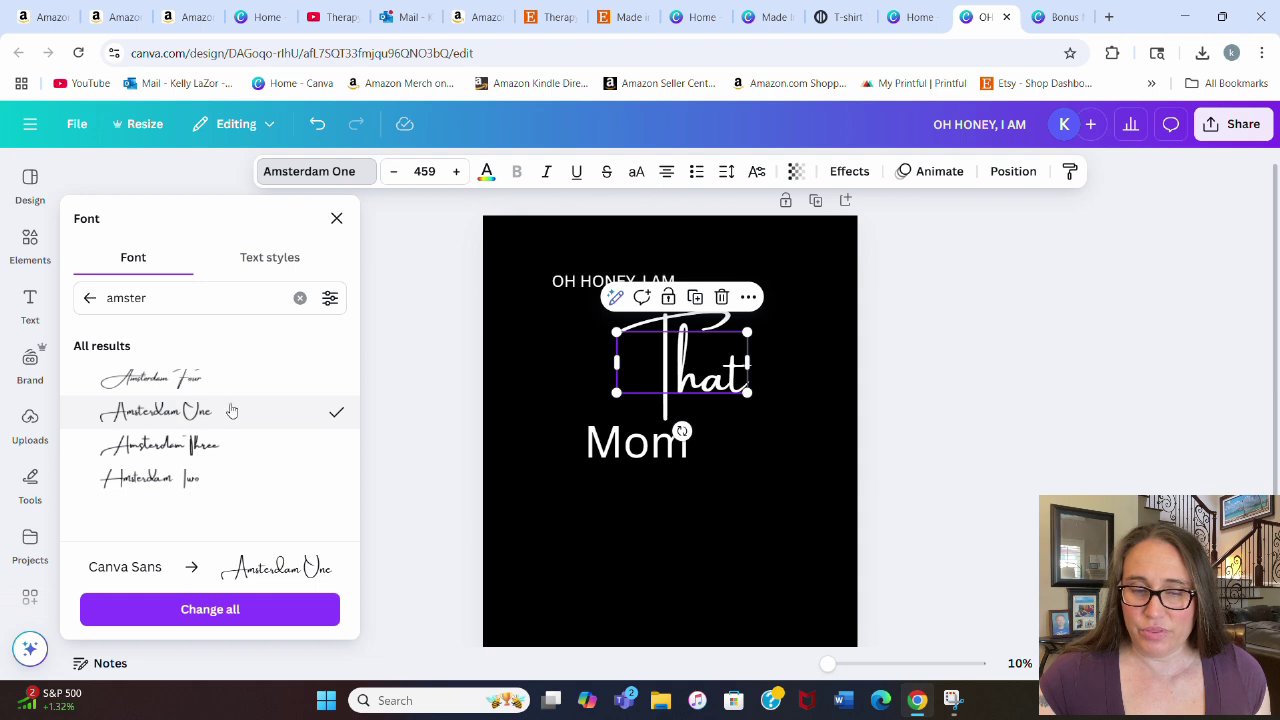
Step: Try the four Amsterdam font variants on "Mom" and apply Amsterdam One
click(636, 452)
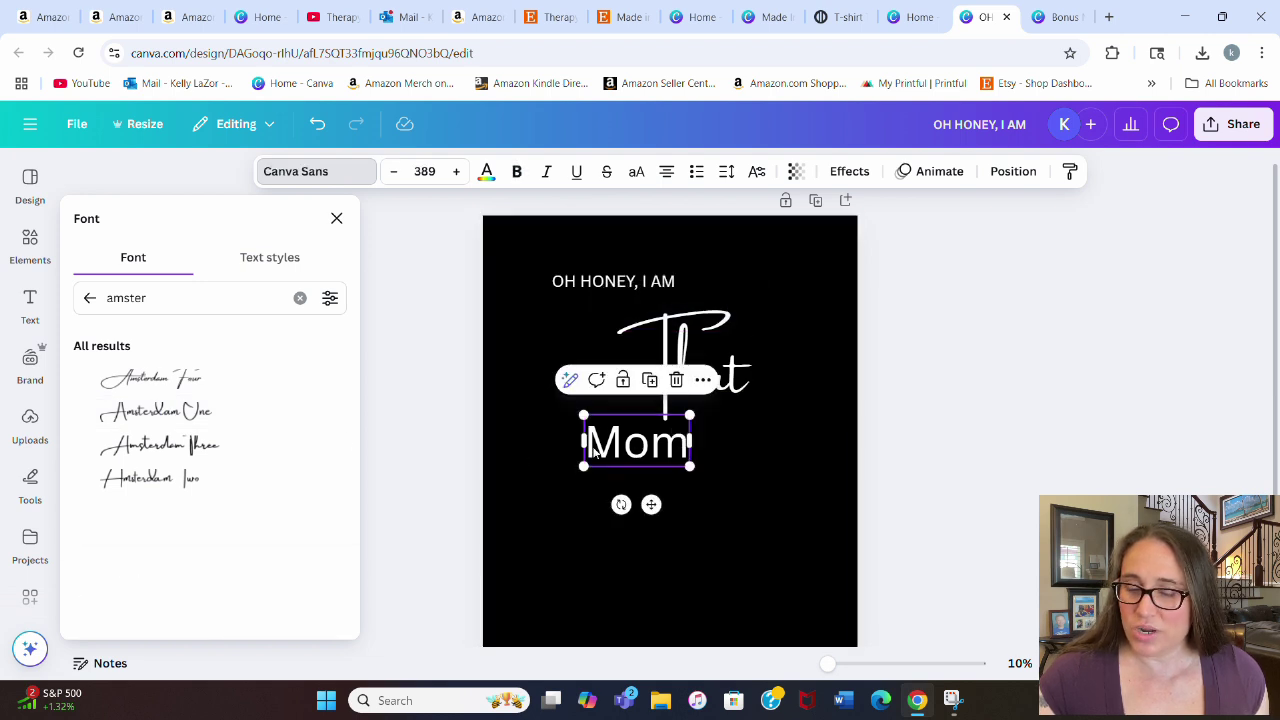
click(110, 390)
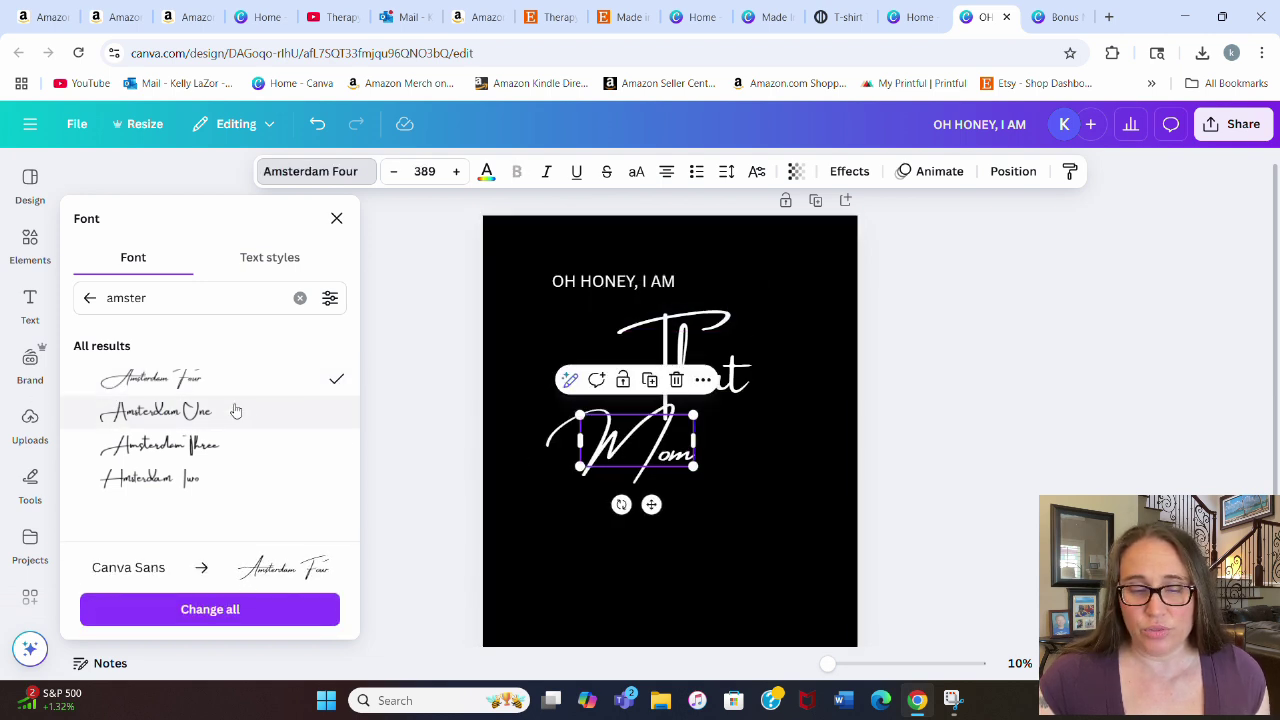
click(190, 418)
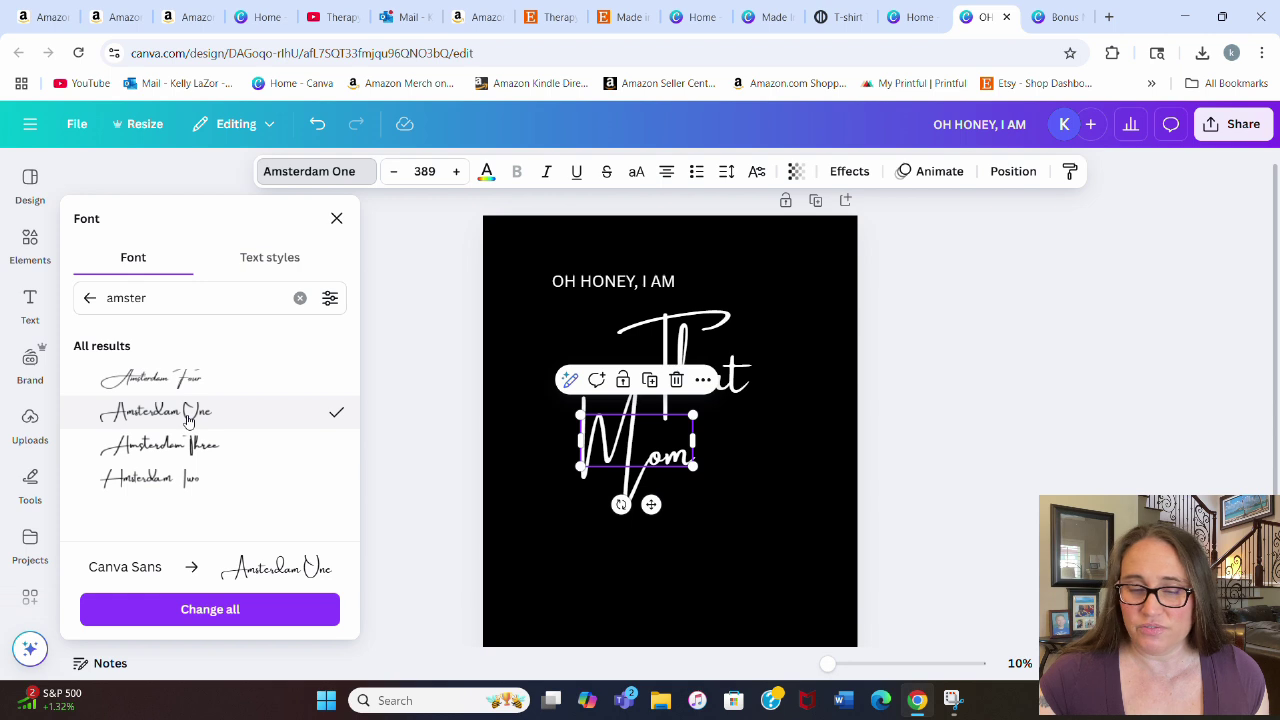
click(186, 445)
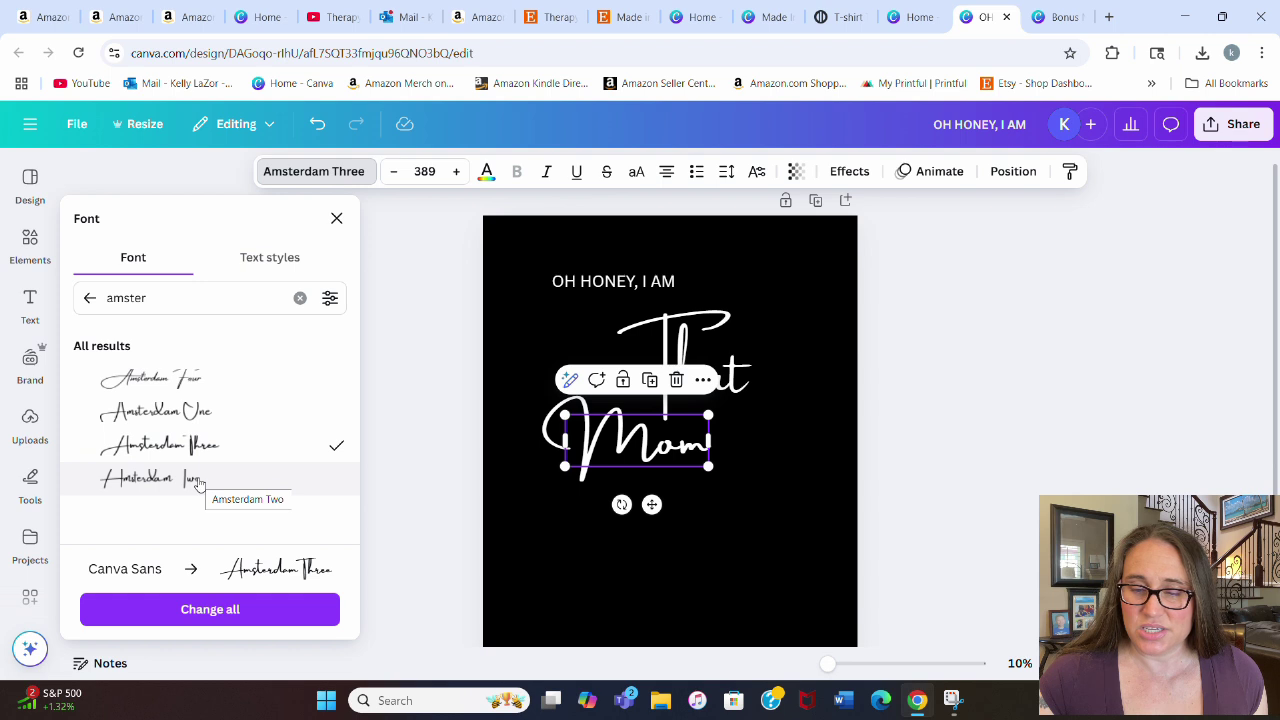
click(199, 480)
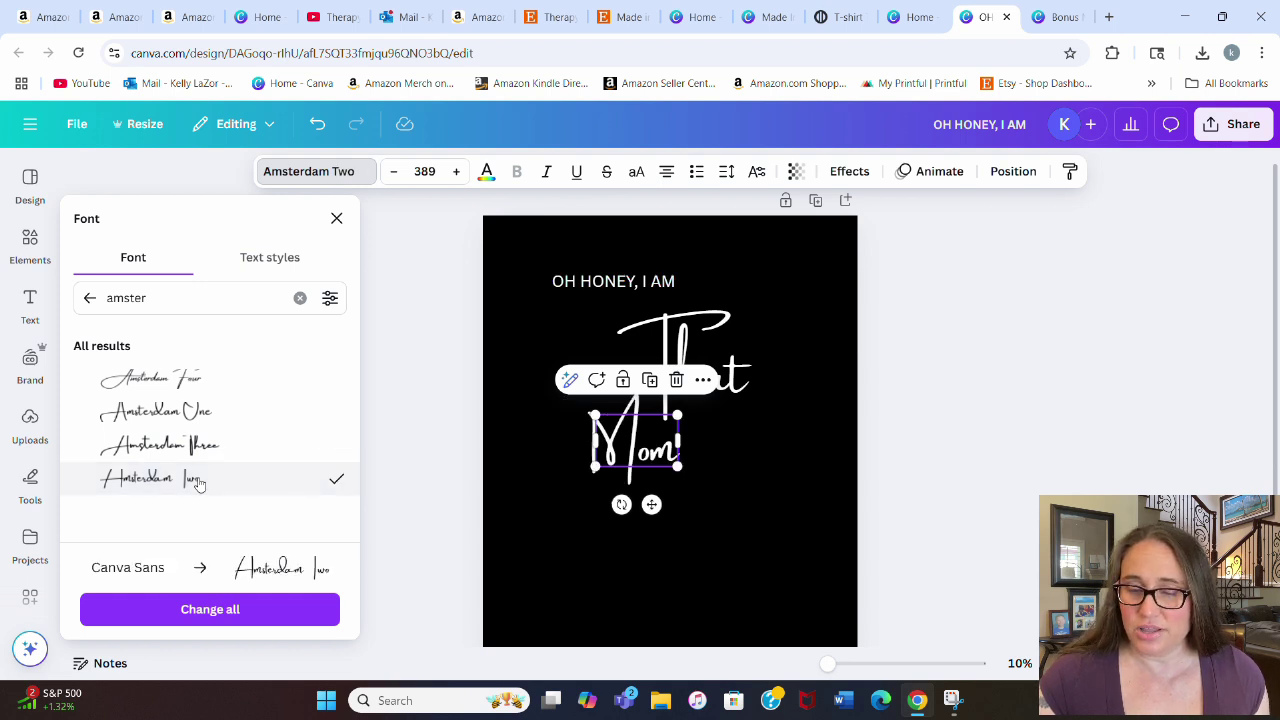
click(195, 447)
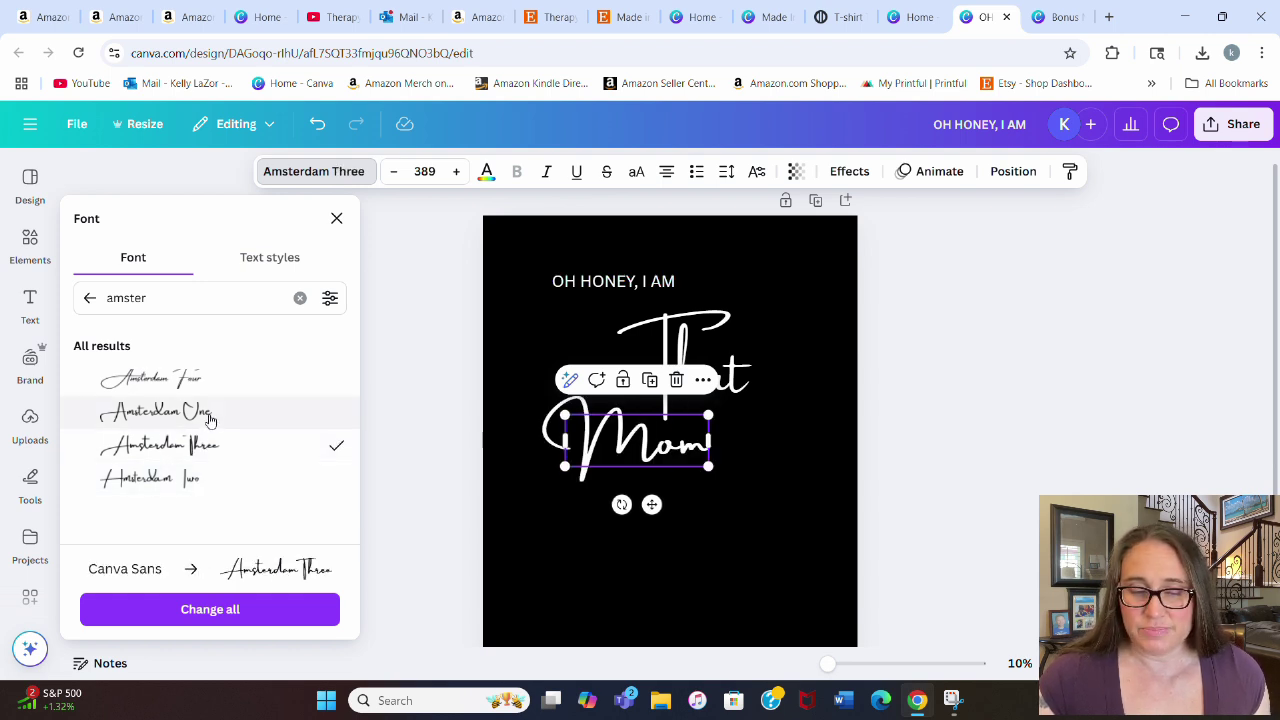
click(211, 417)
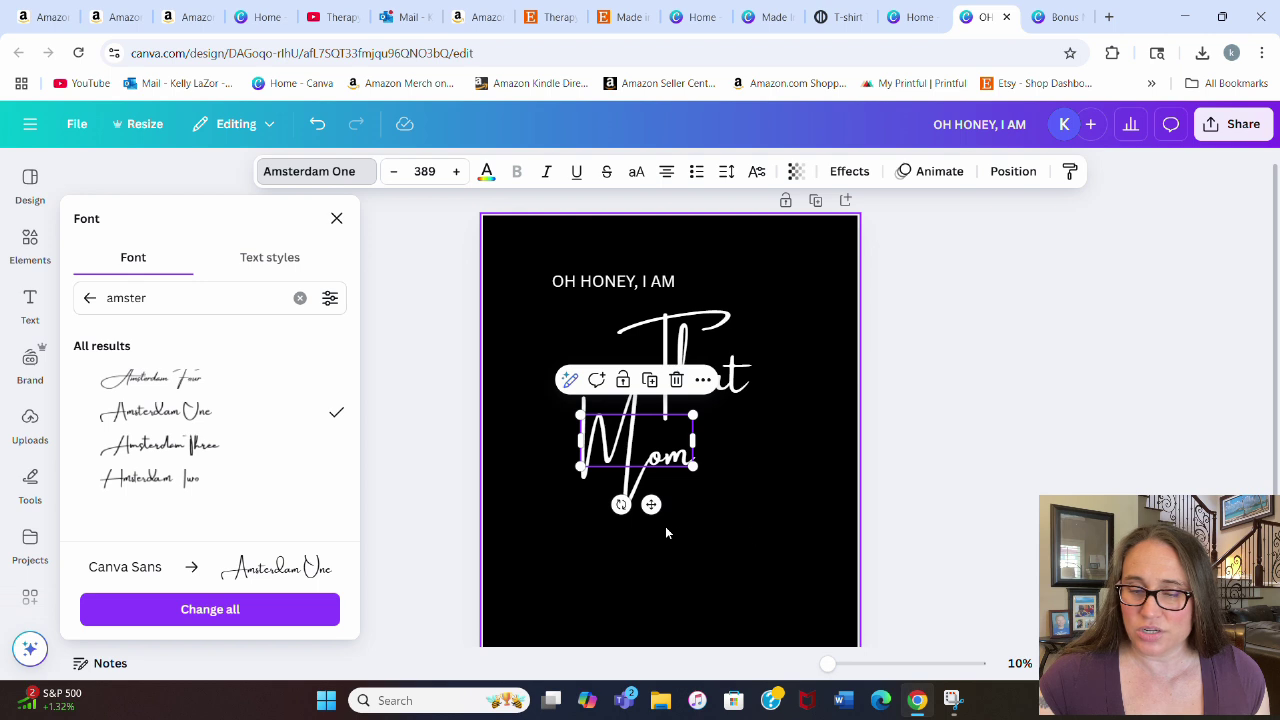
click(760, 534)
Step: Compare the font sizes of "That" and "Mom", and enlarge "Mom" to a font size of about 457
click(690, 460)
click(725, 405)
click(660, 466)
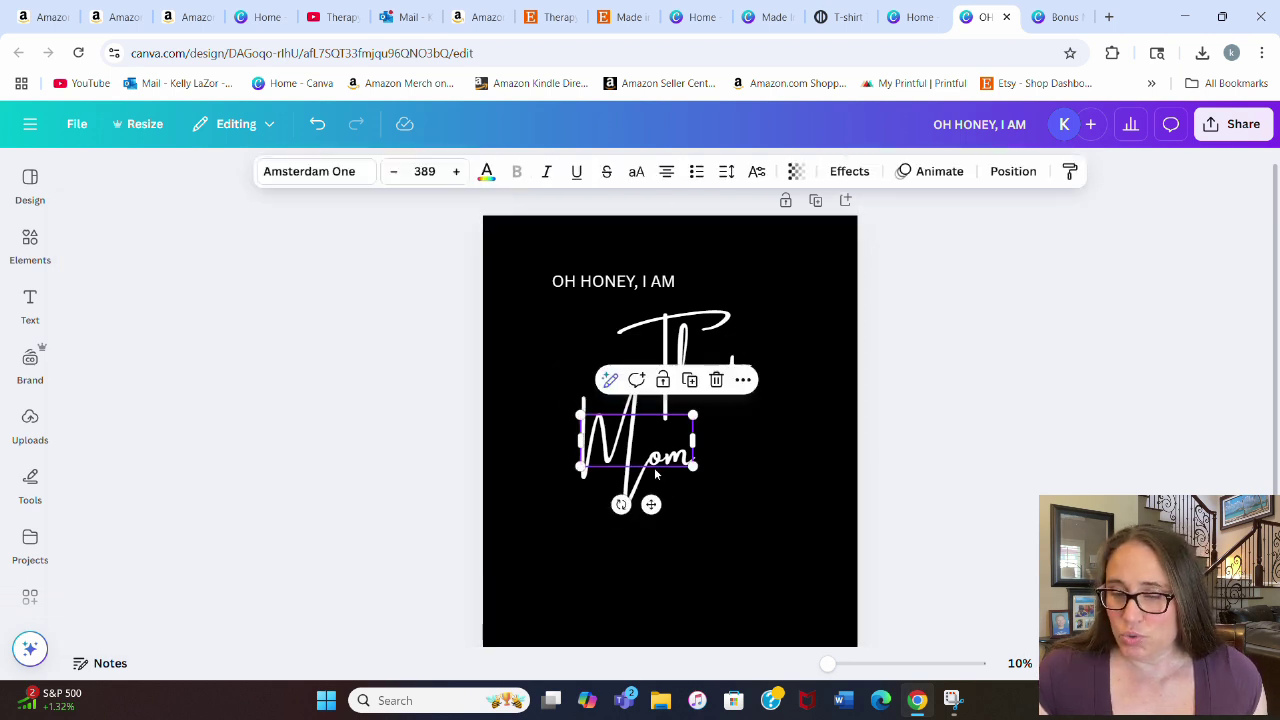
click(772, 453)
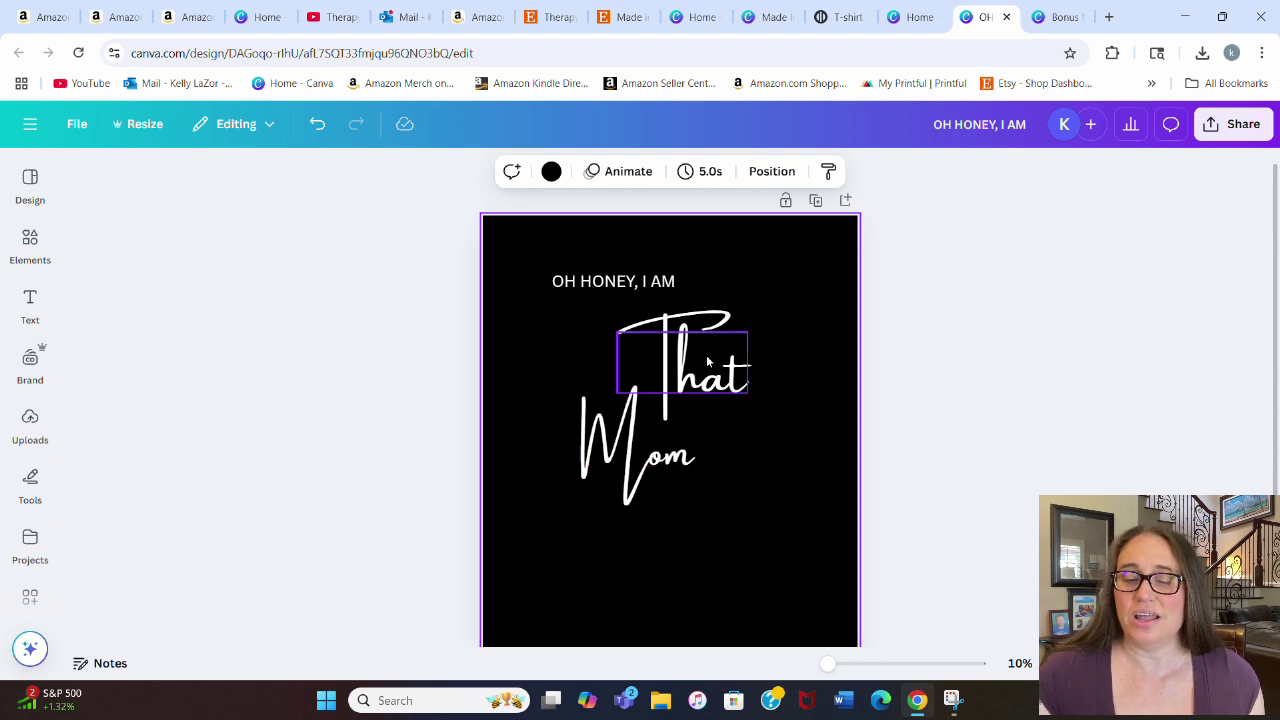
click(707, 362)
click(658, 432)
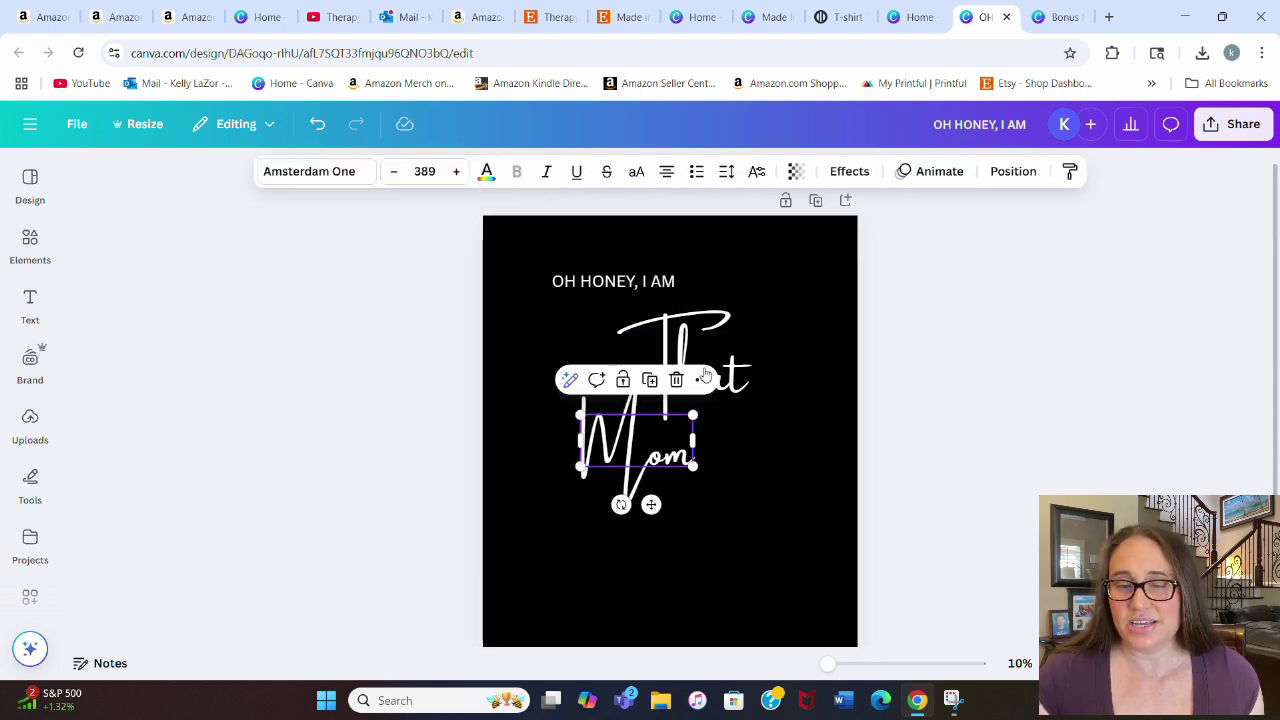
click(720, 360)
click(676, 450)
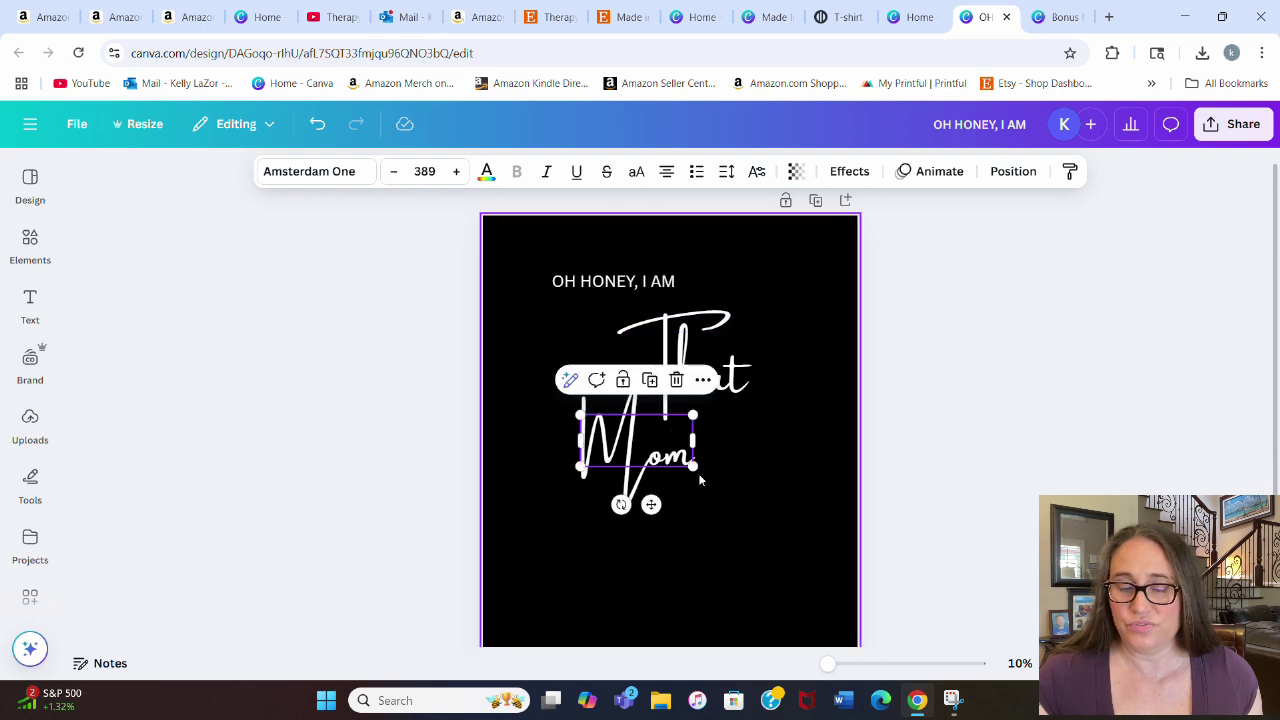
drag(698, 474, 710, 489)
click(872, 420)
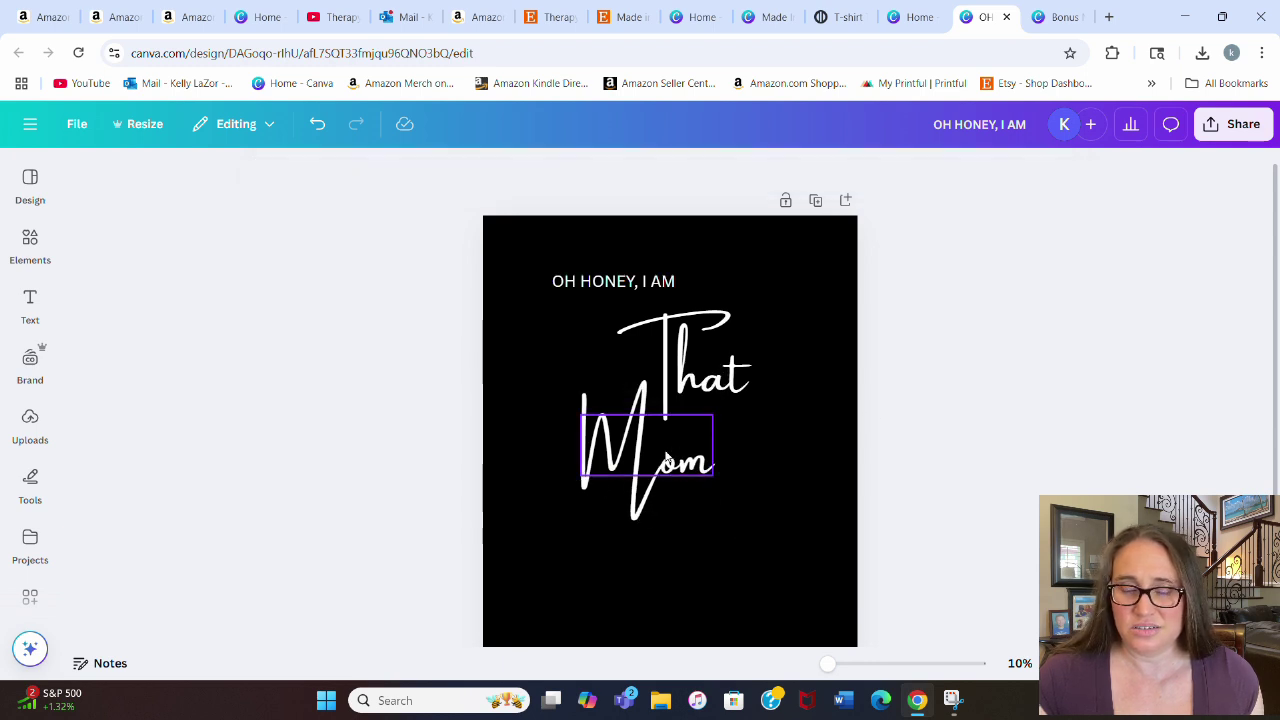
Step: Move "Mom" up and slightly to the right so its M tucks in beside the stem of "That"
click(679, 445)
mouse_move(667, 449)
mouse_down()
mouse_move(662, 427)
mouse_move(673, 427)
mouse_up()
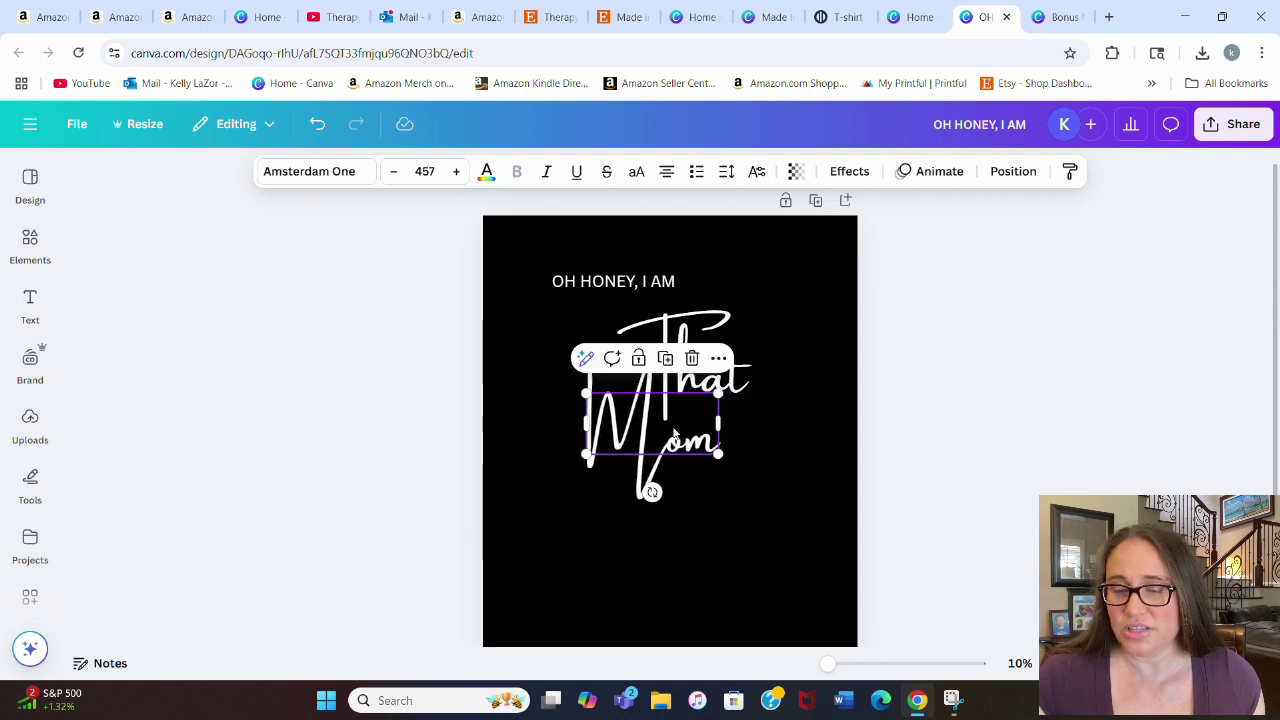
click(926, 369)
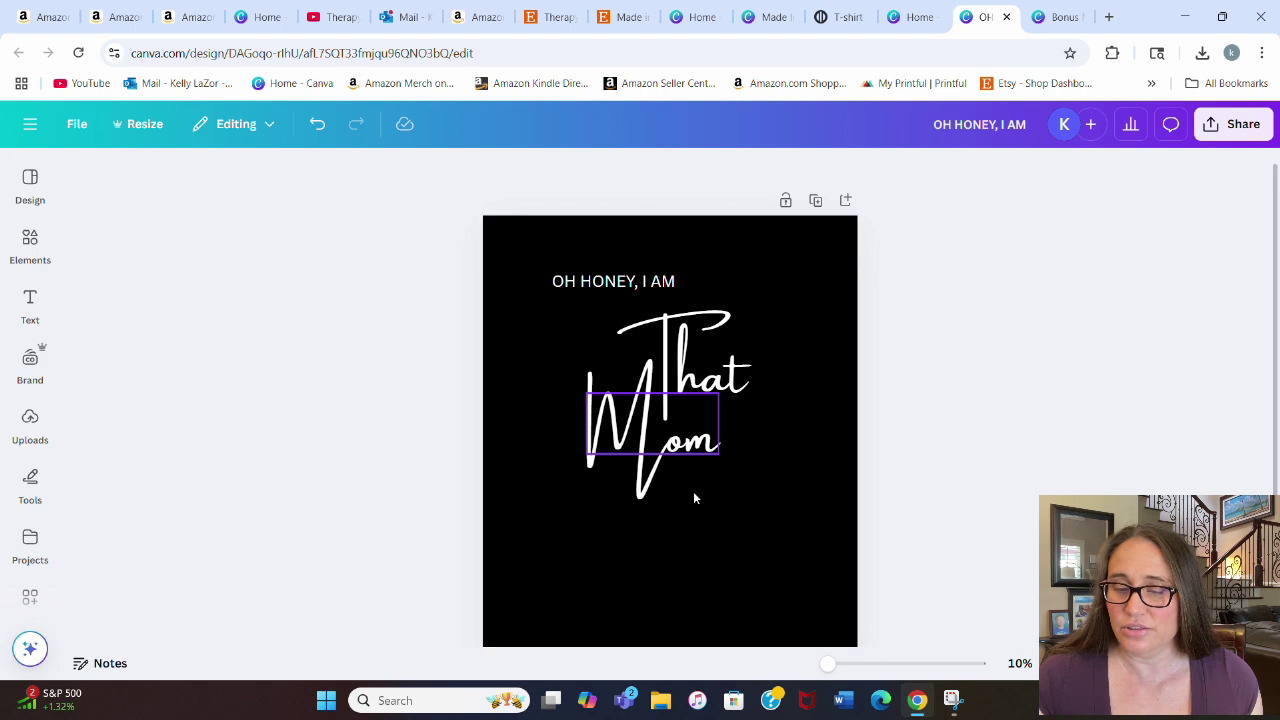
mouse_move(661, 445)
mouse_down()
mouse_move(645, 432)
mouse_move(657, 438)
mouse_up()
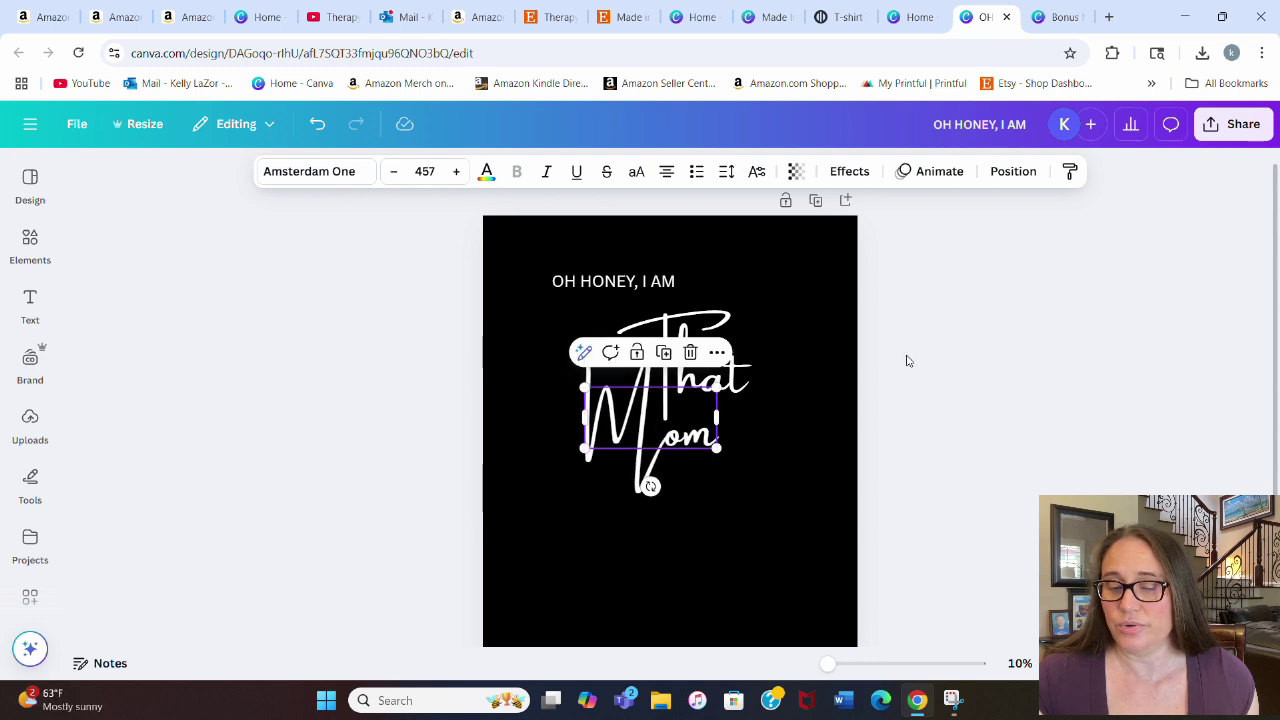
click(915, 355)
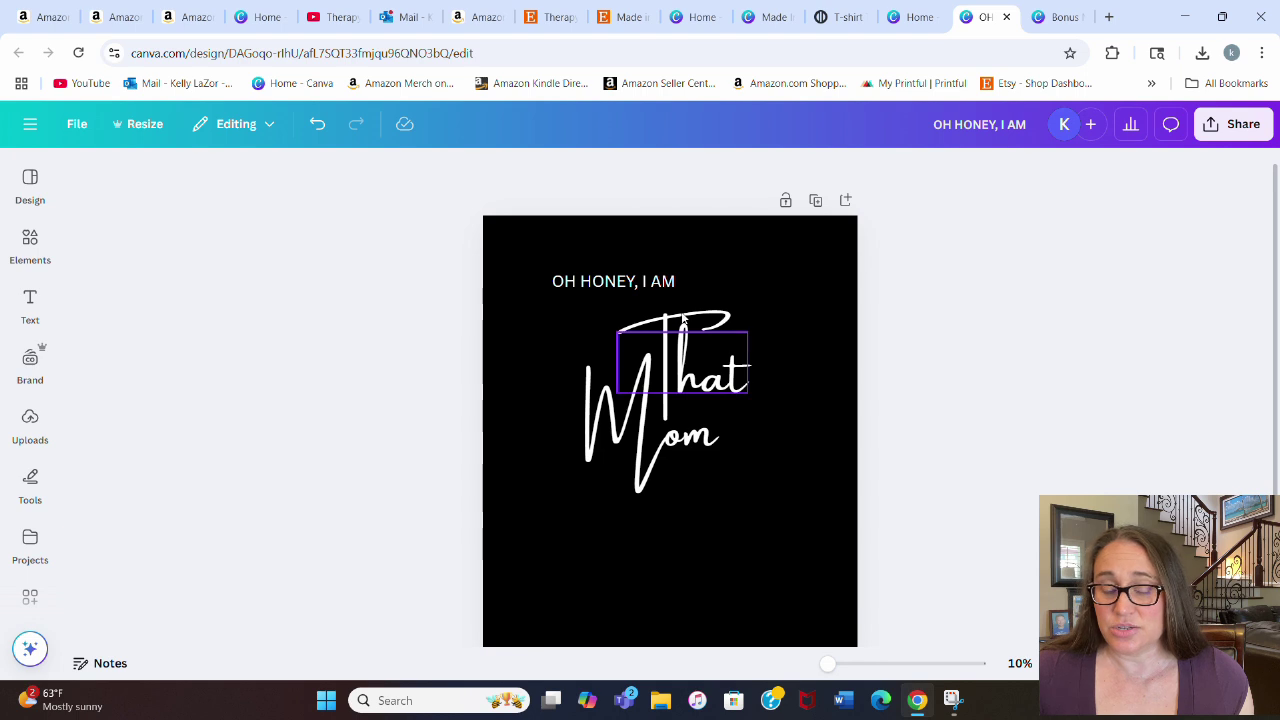
Step: Enlarge the "OH HONEY, I AM" line to a font size of about 230
click(576, 284)
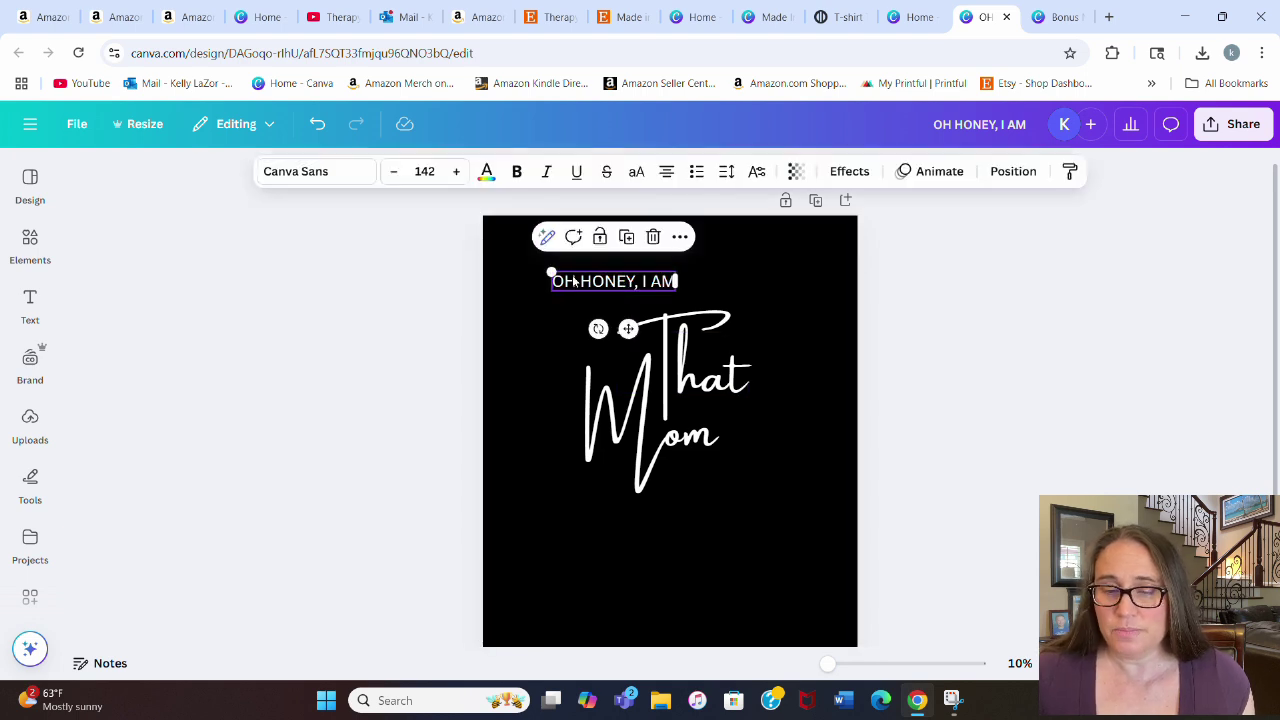
drag(543, 271, 508, 266)
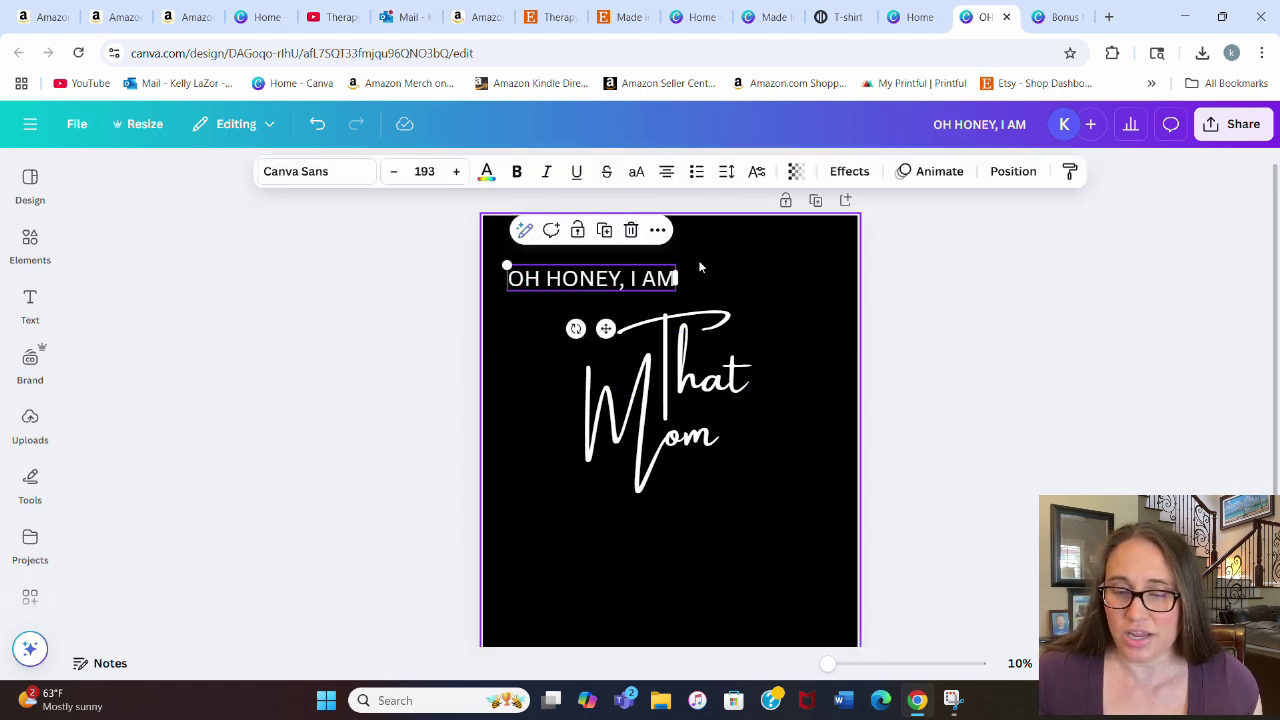
drag(676, 259, 705, 255)
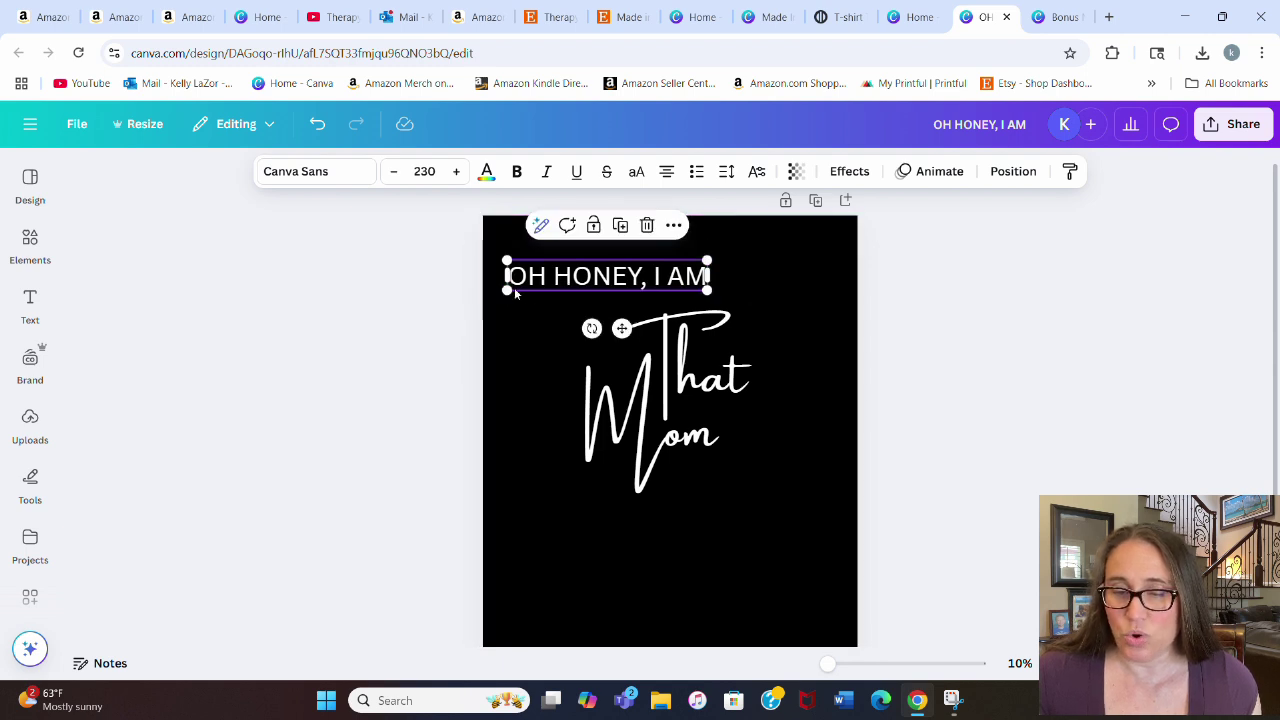
Step: Browse the Corporate fonts and try Atkinson Hyperlegible, Garet and Antic on the "OH HONEY, I AM" line
click(318, 170)
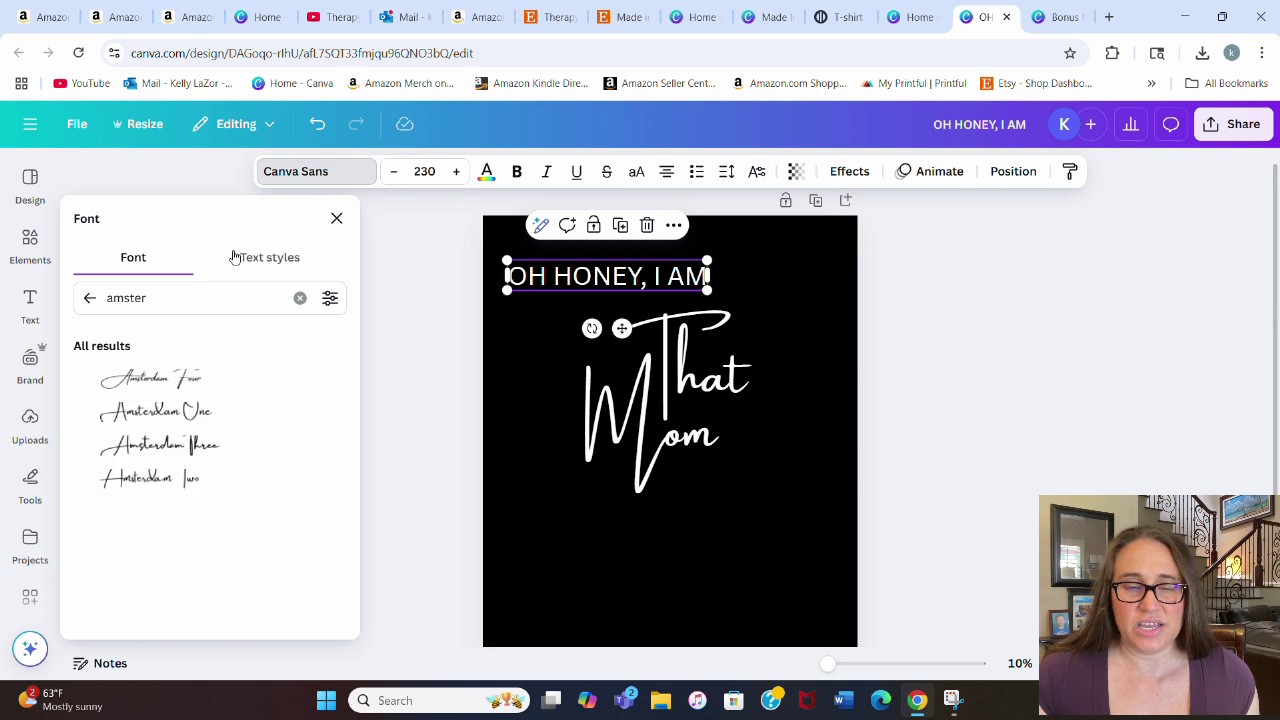
click(183, 293)
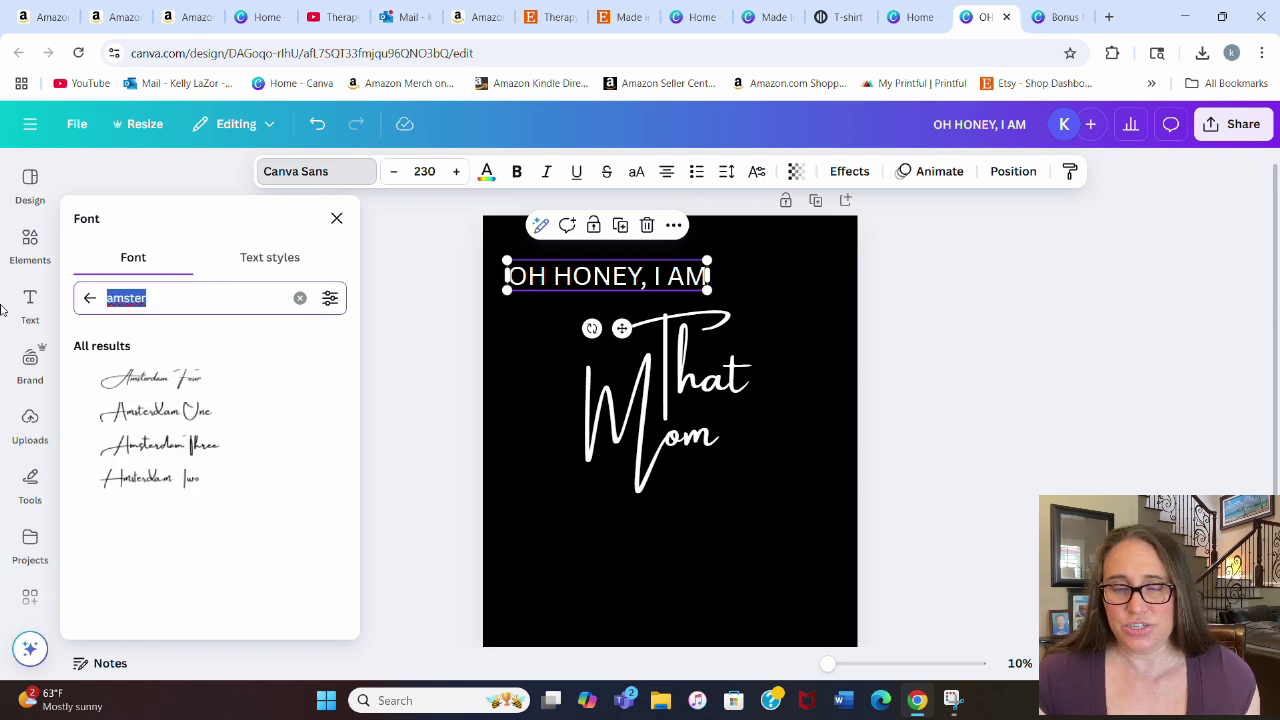
click(83, 302)
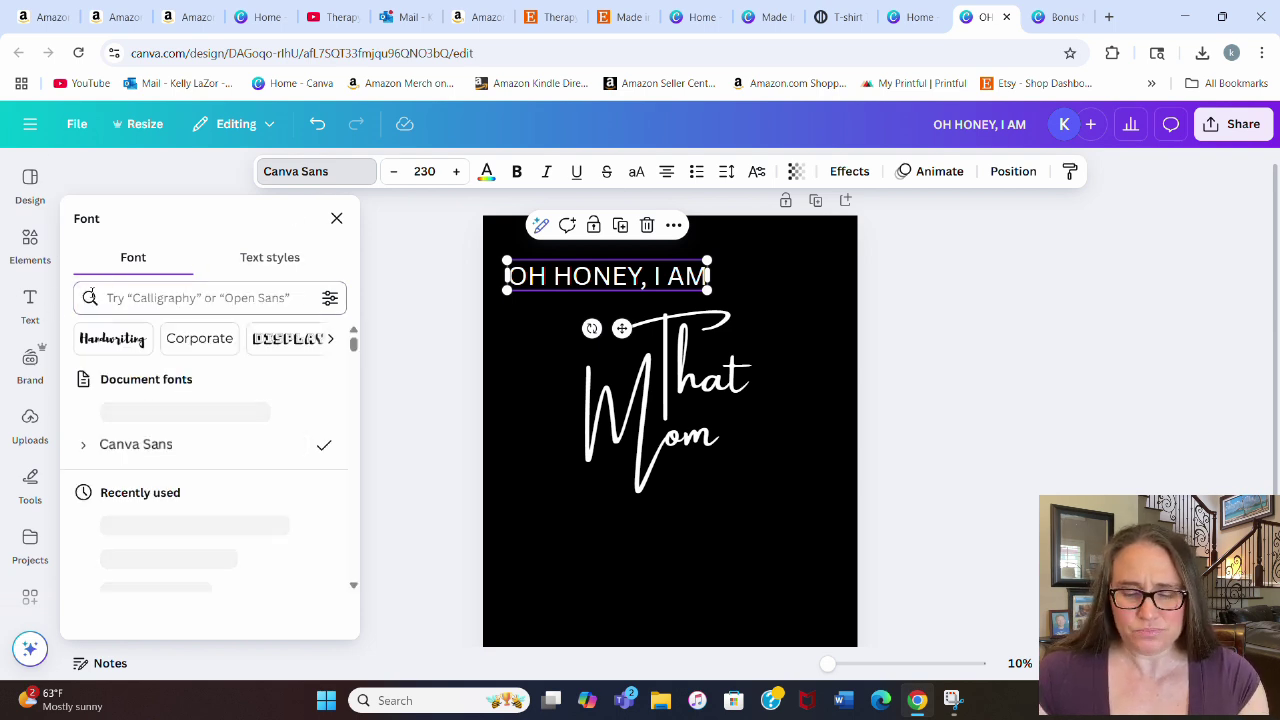
click(183, 340)
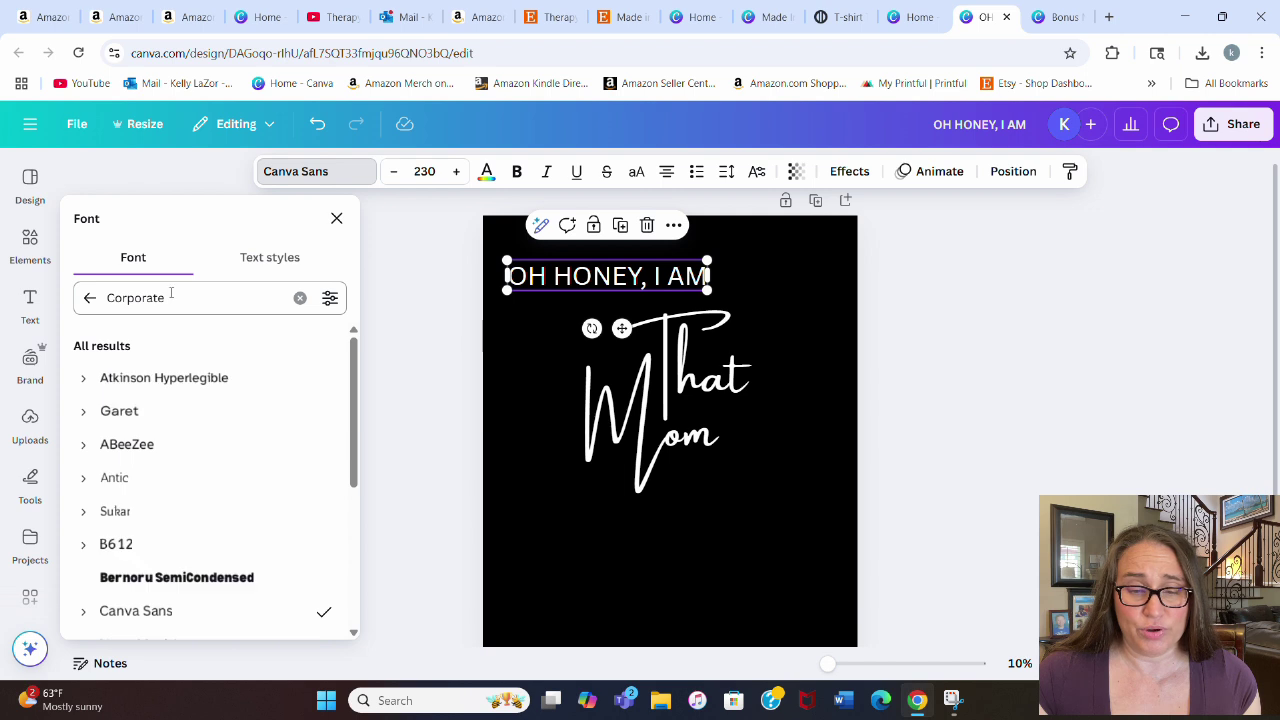
click(173, 378)
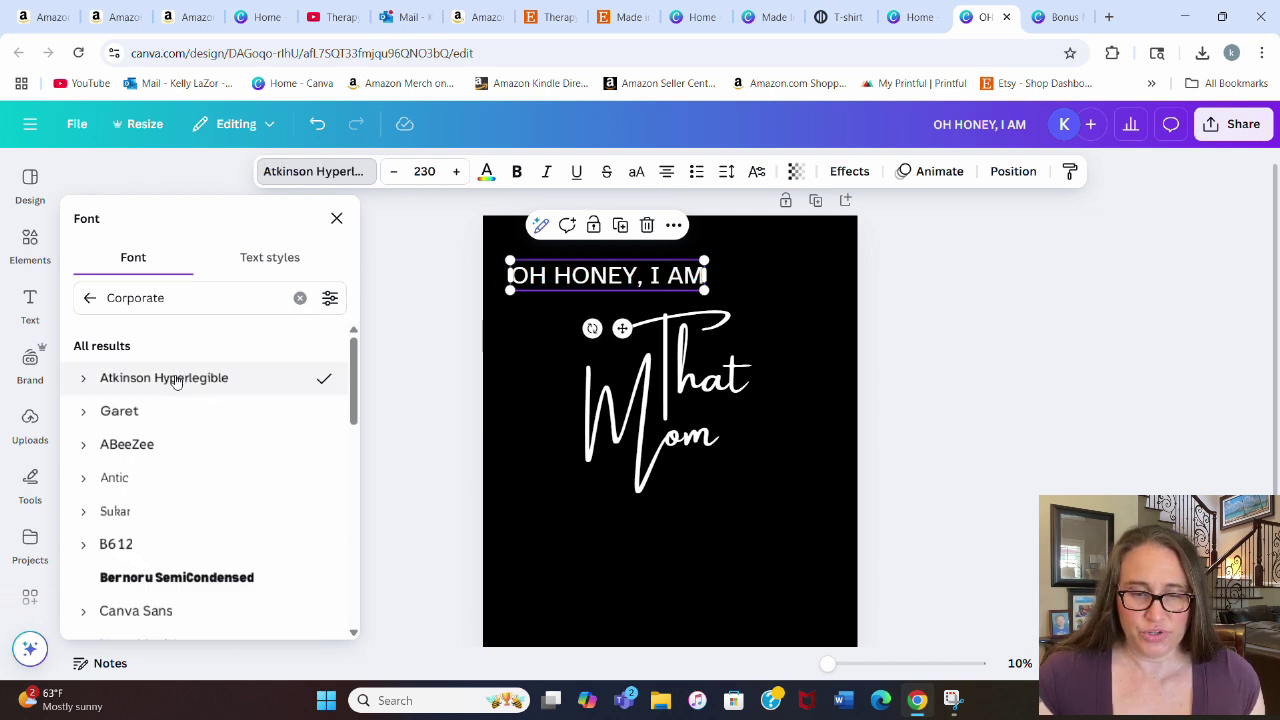
click(173, 420)
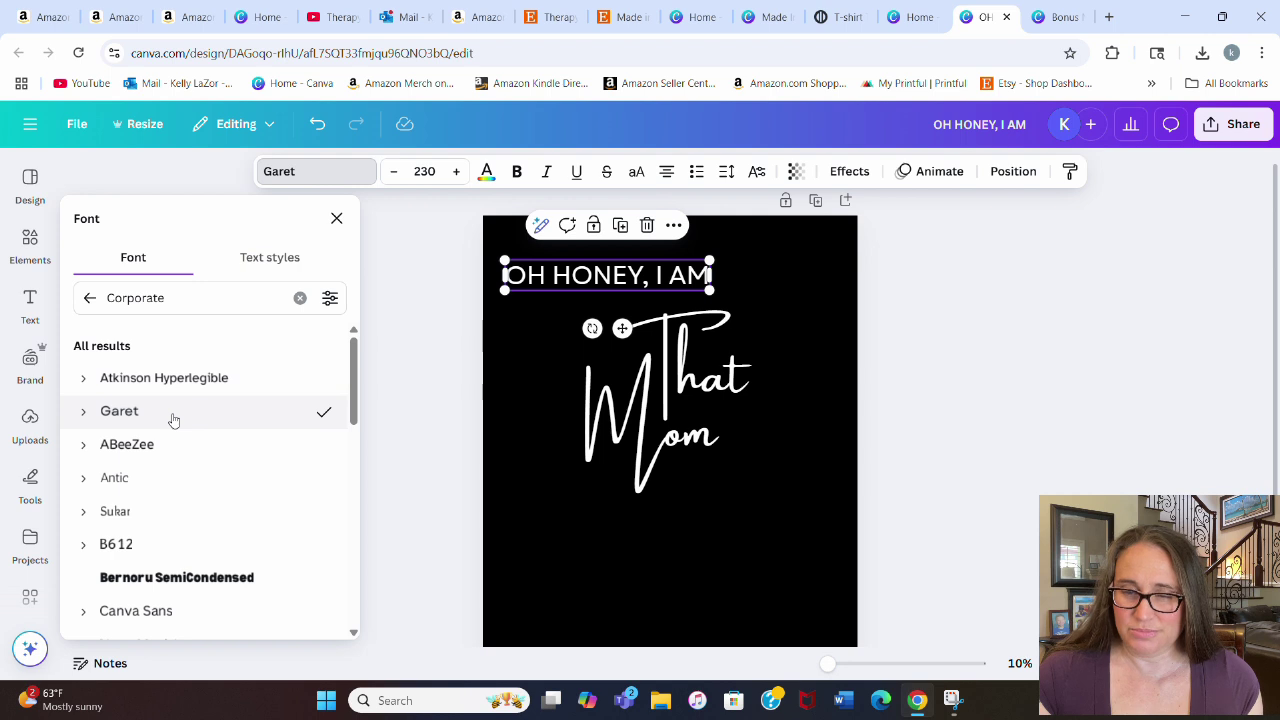
click(145, 477)
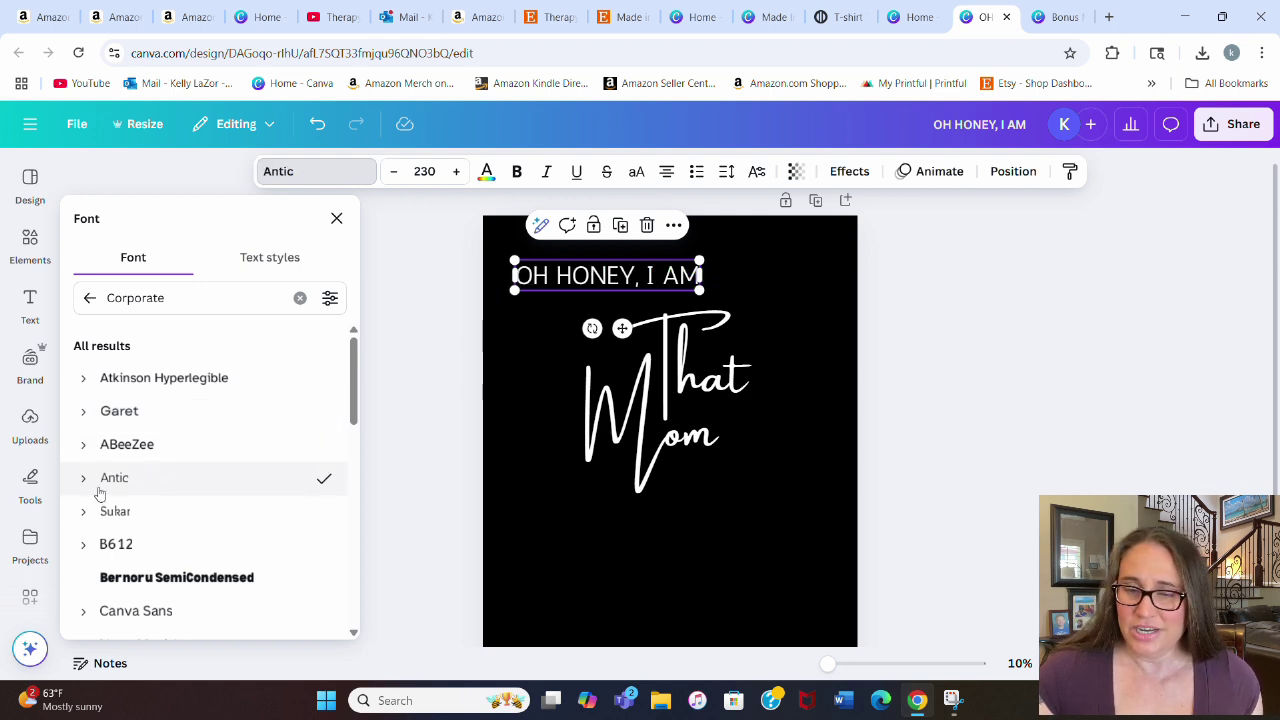
Step: Search the fonts for "FF", apply FF Scala Condensed to "OH HONEY, I AM" and enlarge it to a font size of about 336
click(201, 304)
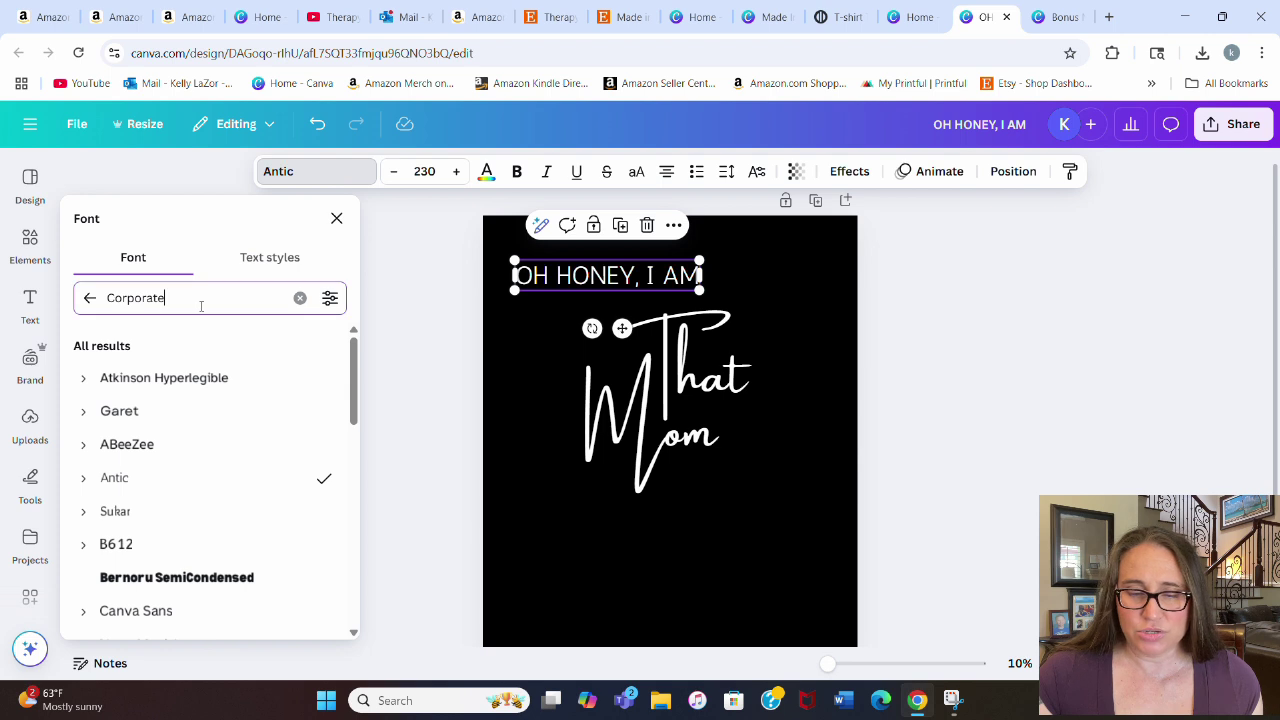
drag(201, 306, 68, 307)
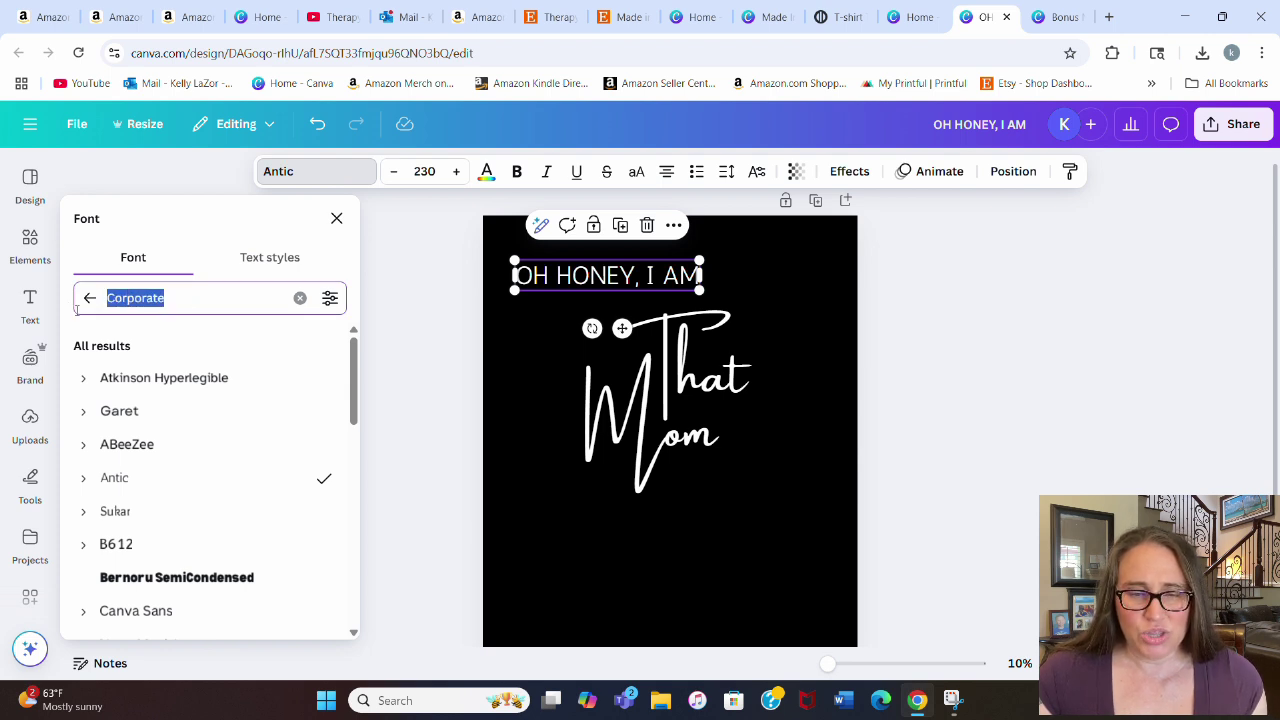
text(FF)
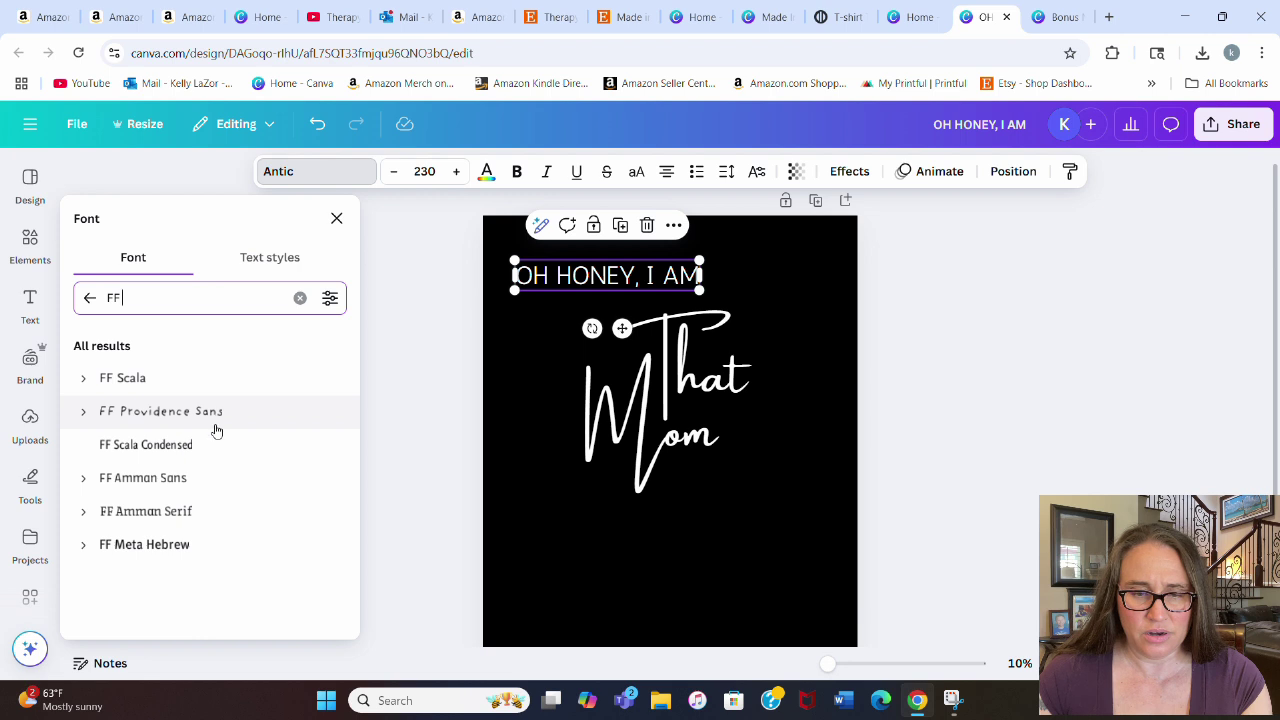
click(141, 458)
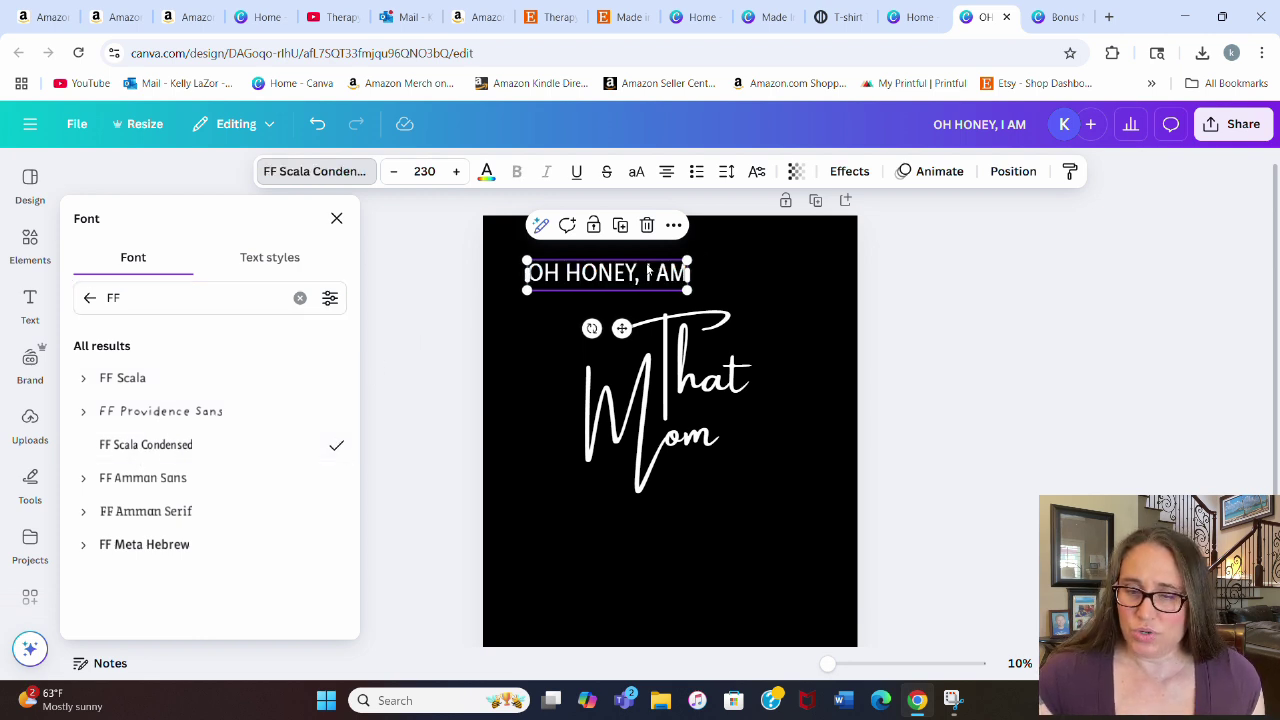
click(752, 234)
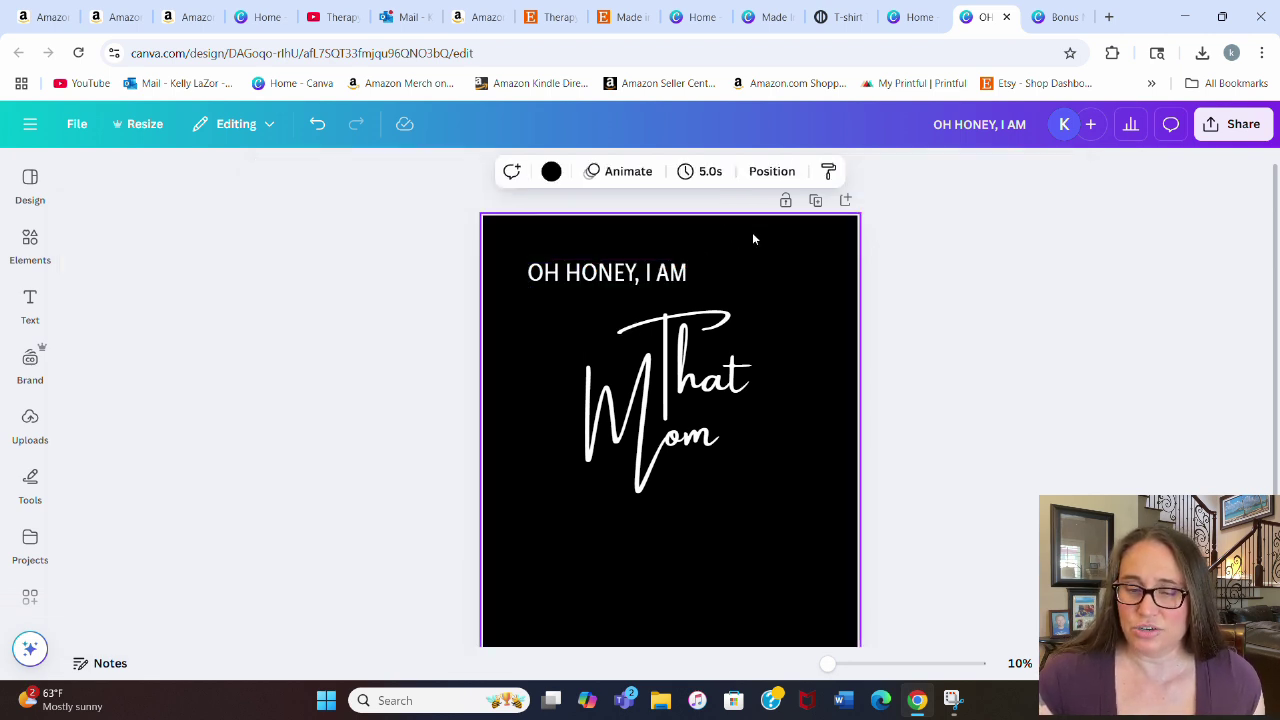
click(660, 262)
drag(687, 260, 760, 242)
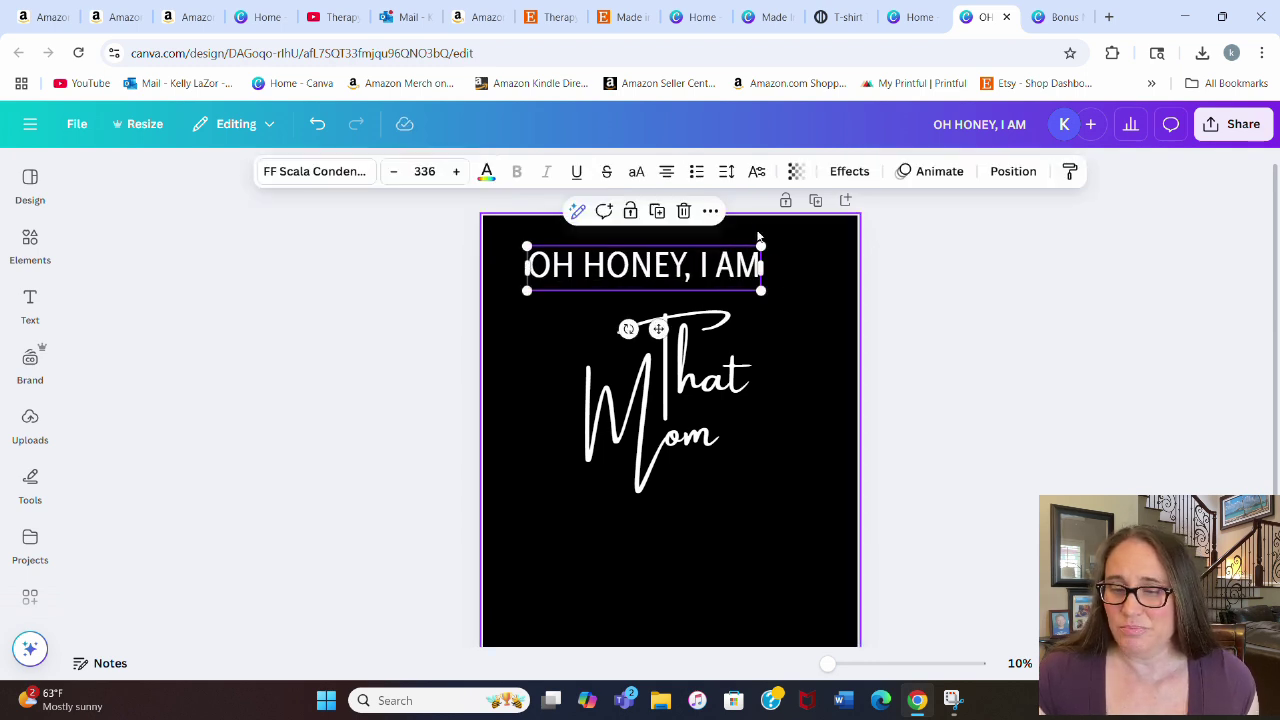
Step: Set the letter spacing of "OH HONEY, I AM" to 53 and move the line down and left, just above "That"
click(729, 178)
drag(665, 242, 673, 244)
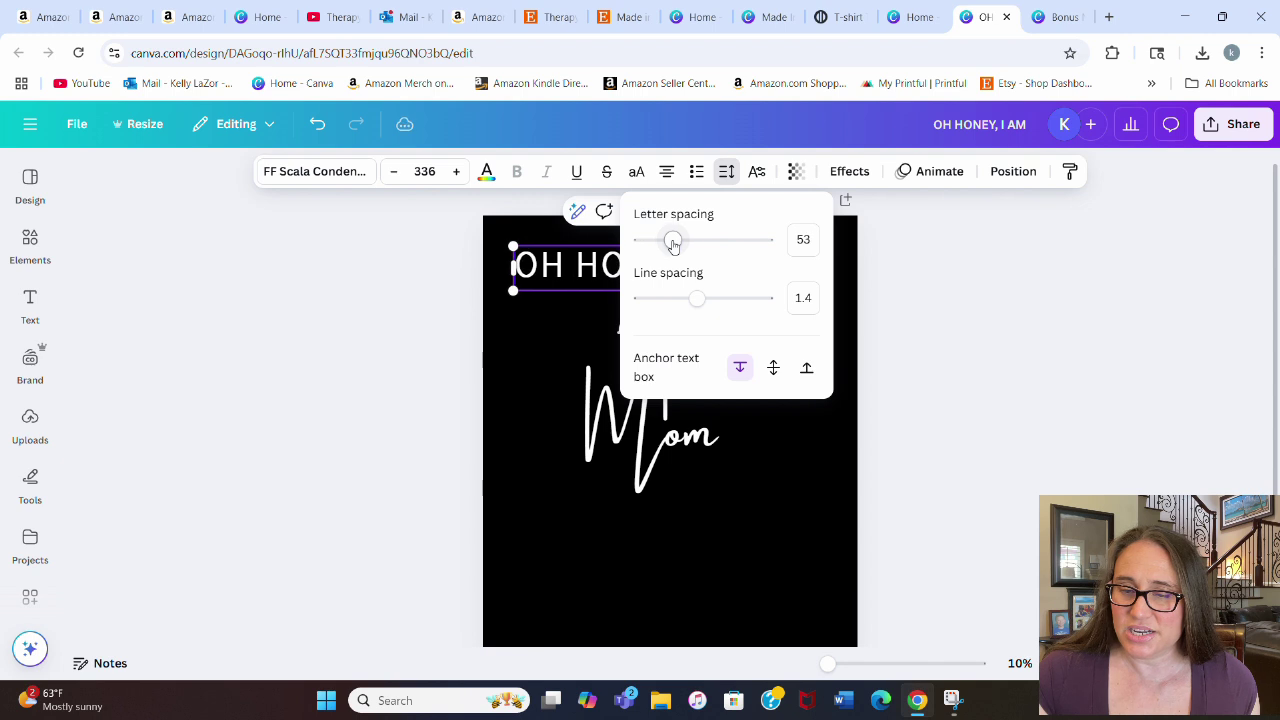
click(1051, 386)
click(1051, 386)
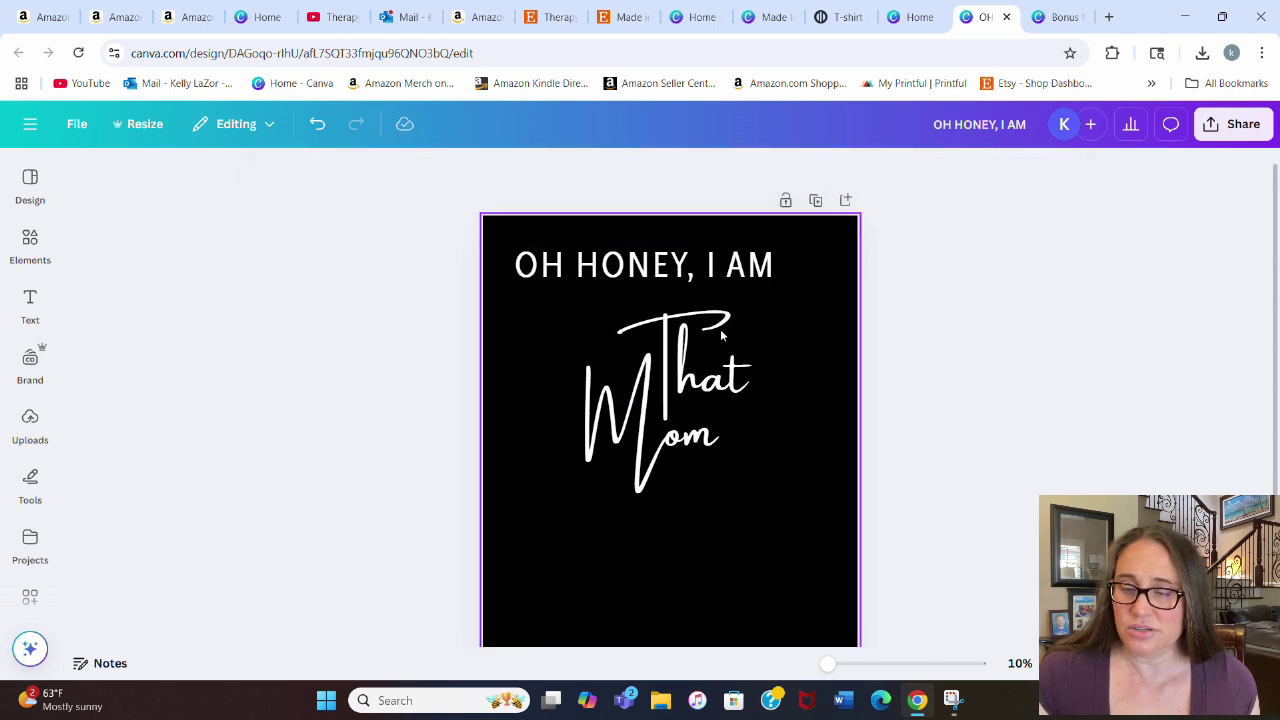
drag(600, 278, 575, 285)
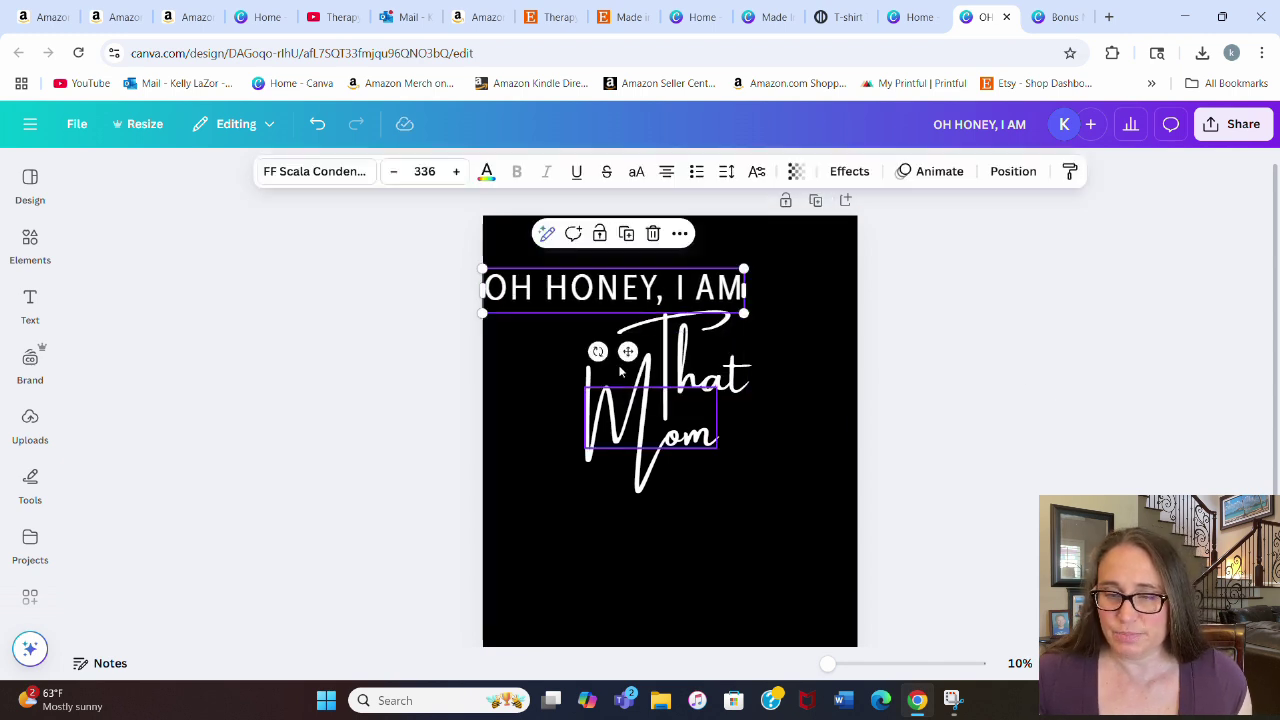
Step: Tilt "OH HONEY, I AM" slightly counterclockwise and apply the Curve shape effect with a curve of 56
drag(597, 351, 616, 352)
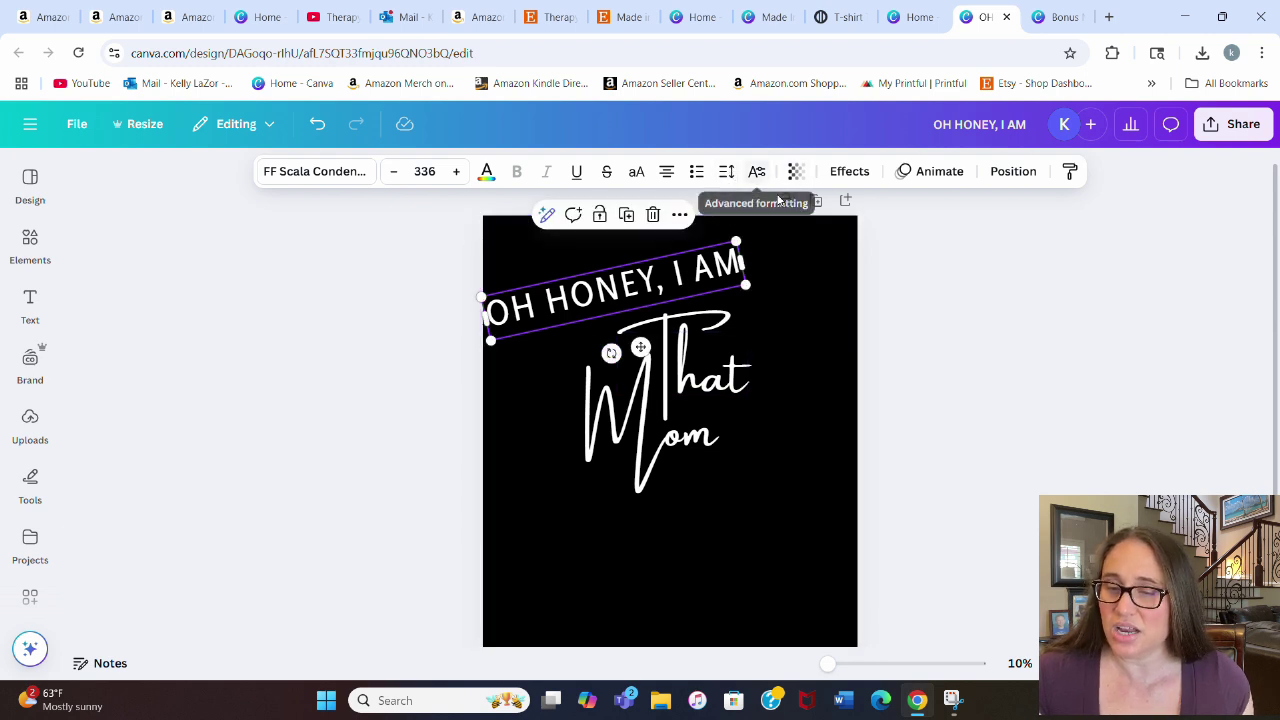
click(849, 171)
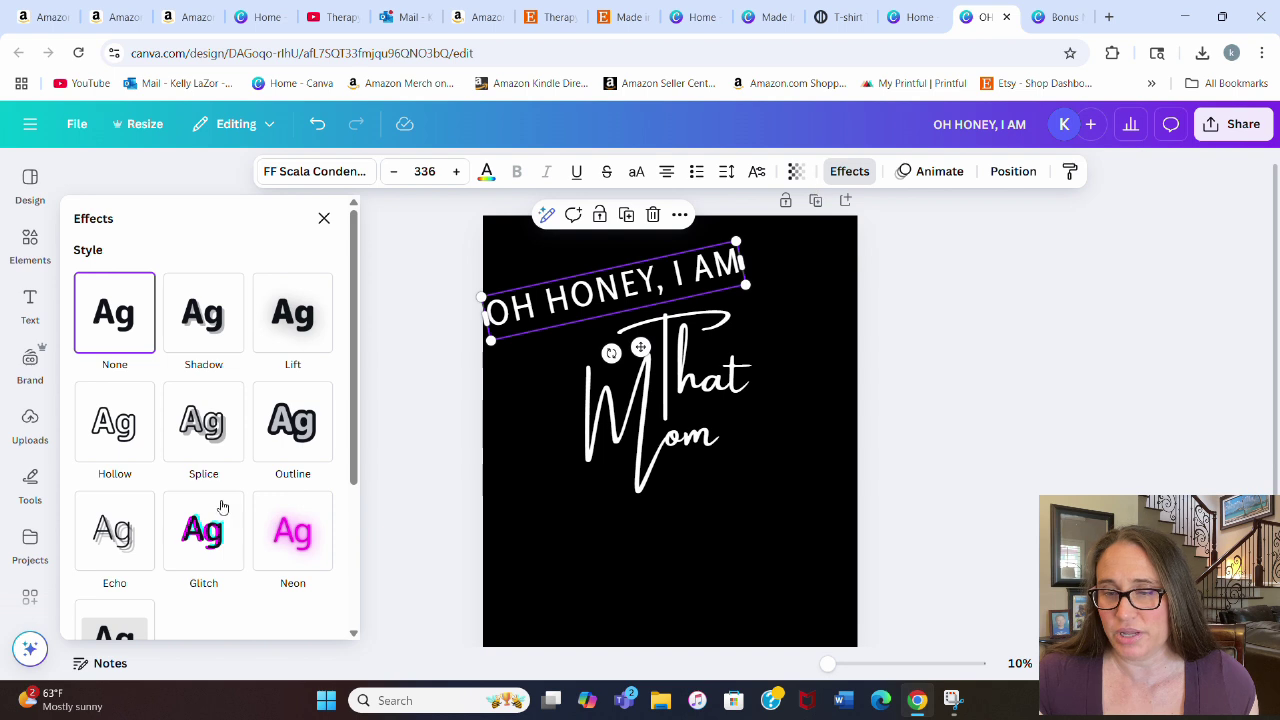
scroll(175, 465, down, 2)
click(188, 580)
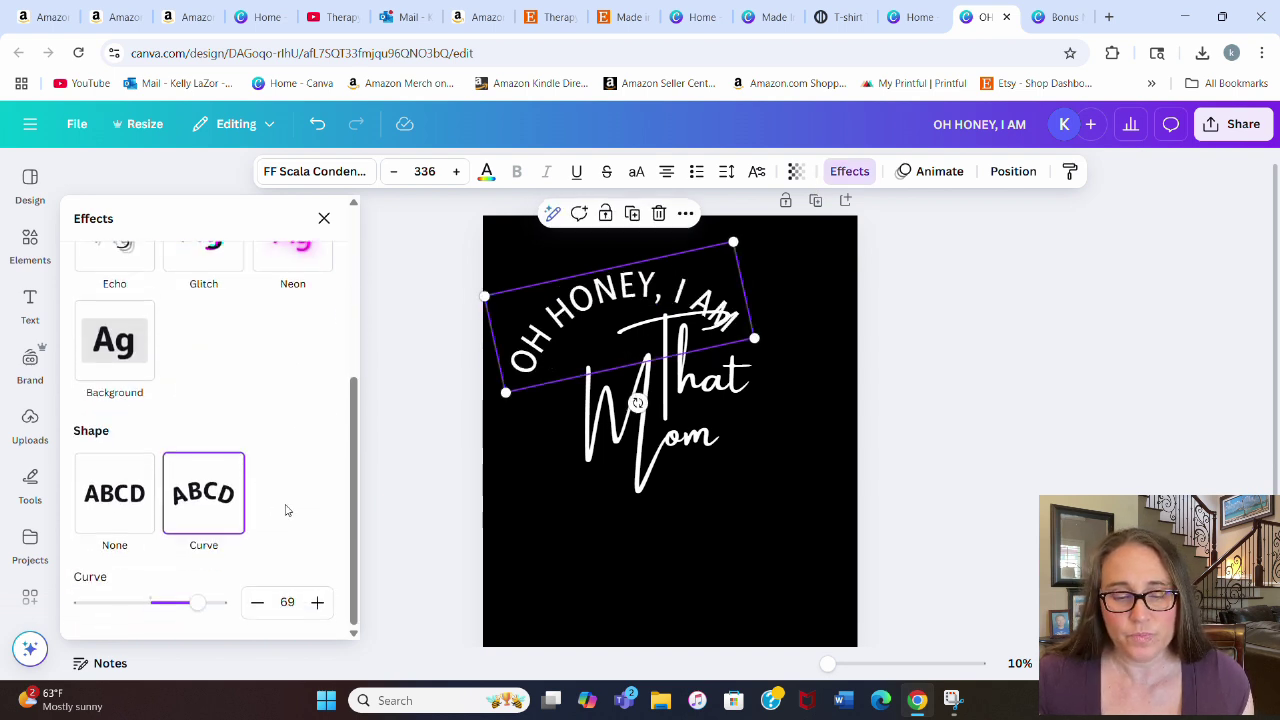
drag(195, 603, 190, 603)
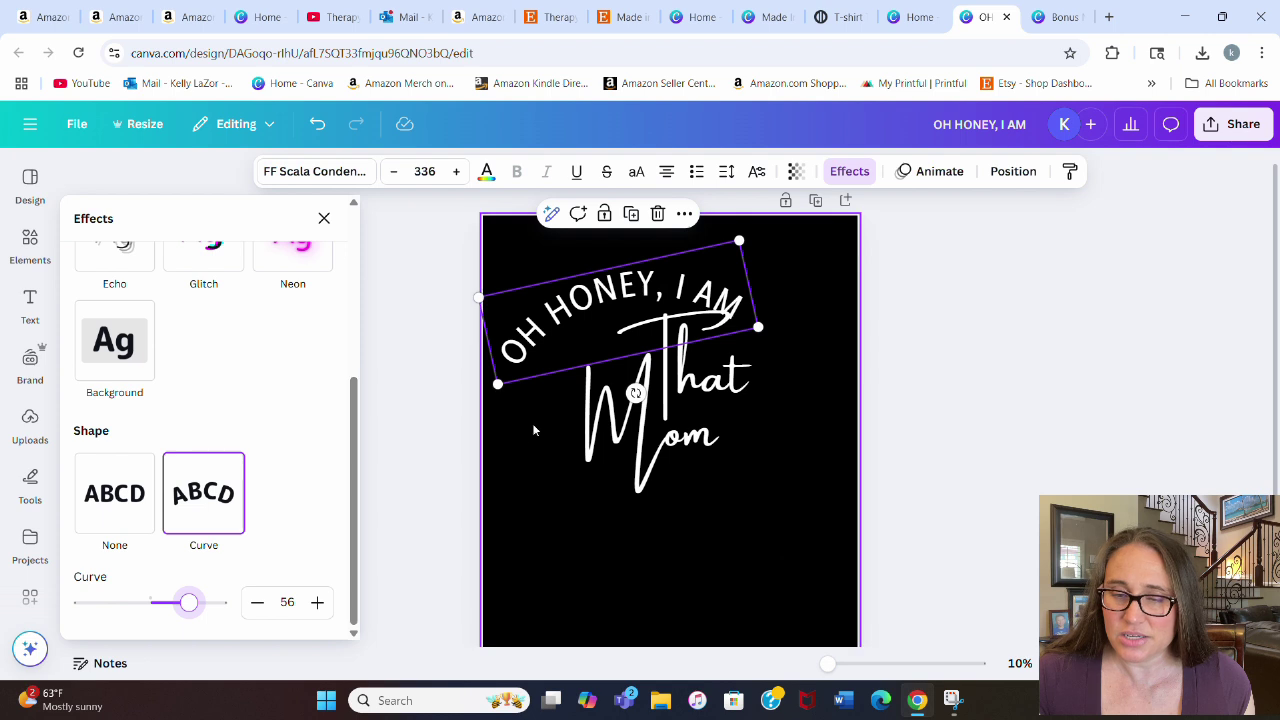
Step: Rotate "OH HONEY, I AM" further counterclockwise, set its curve to 70, and position the arc around the upper left of "That Mom"
drag(635, 392, 675, 393)
drag(667, 250, 632, 269)
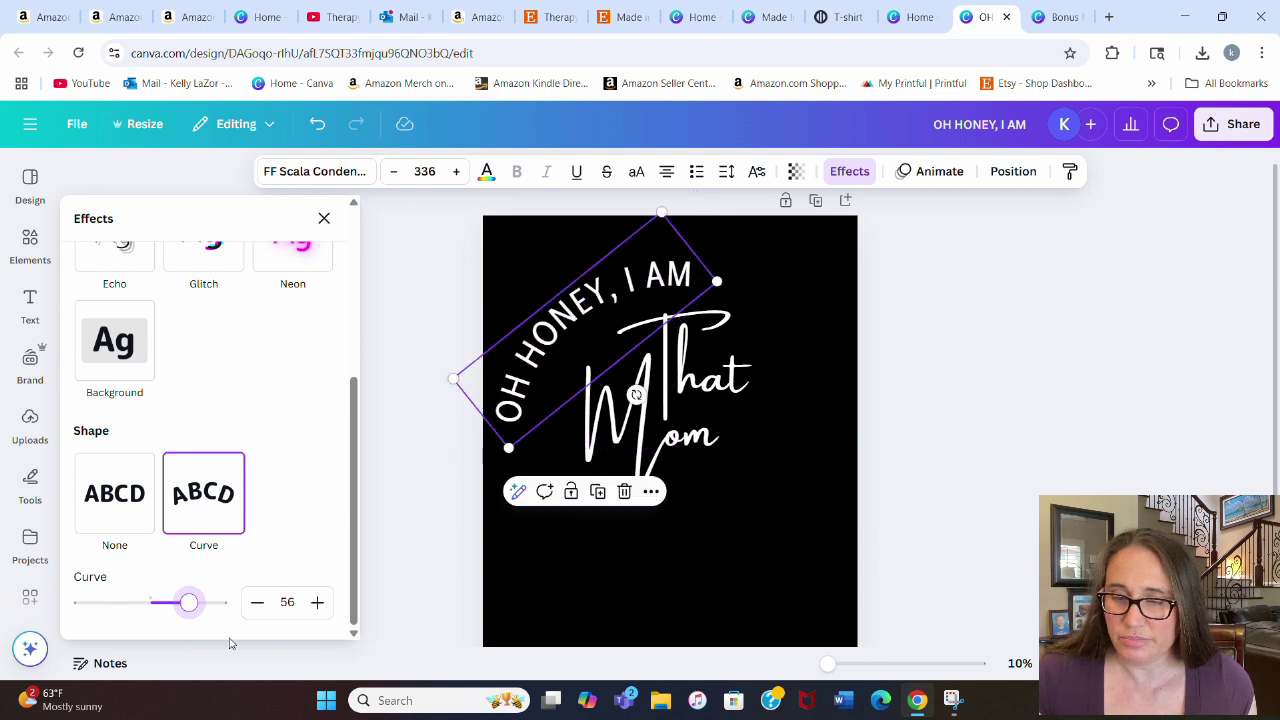
drag(189, 603, 198, 604)
drag(643, 402, 655, 392)
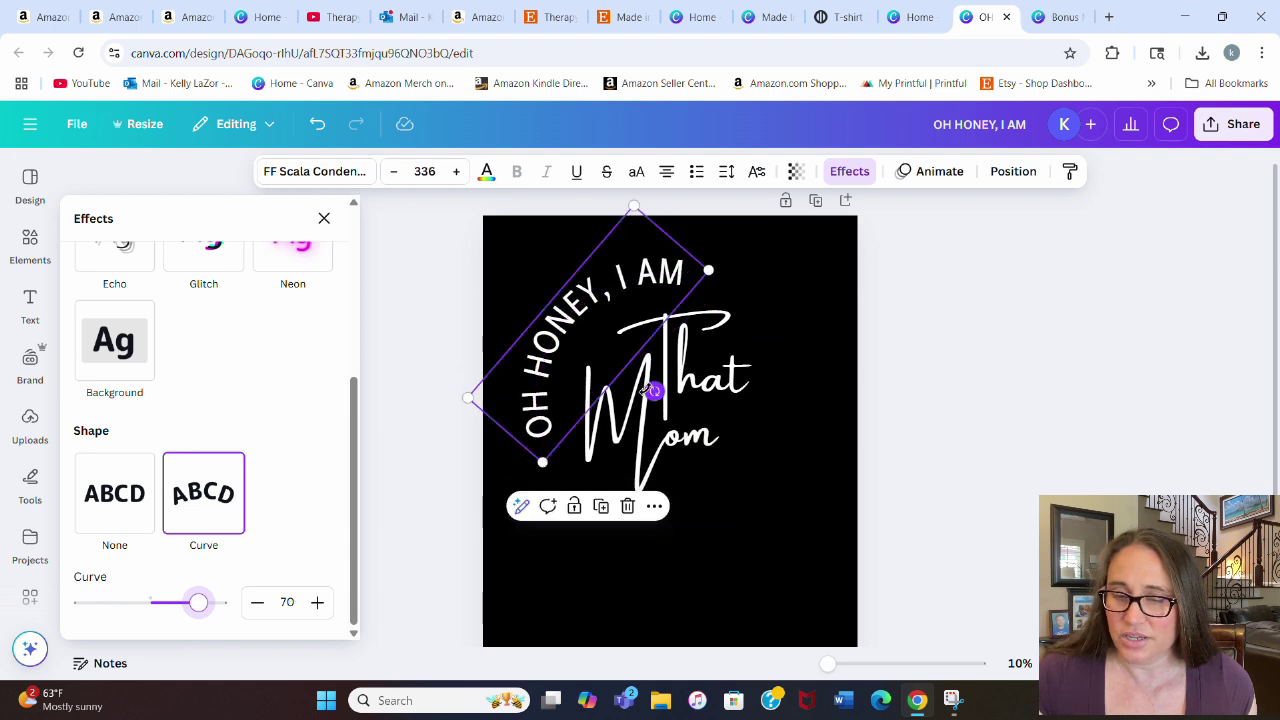
drag(541, 363, 558, 365)
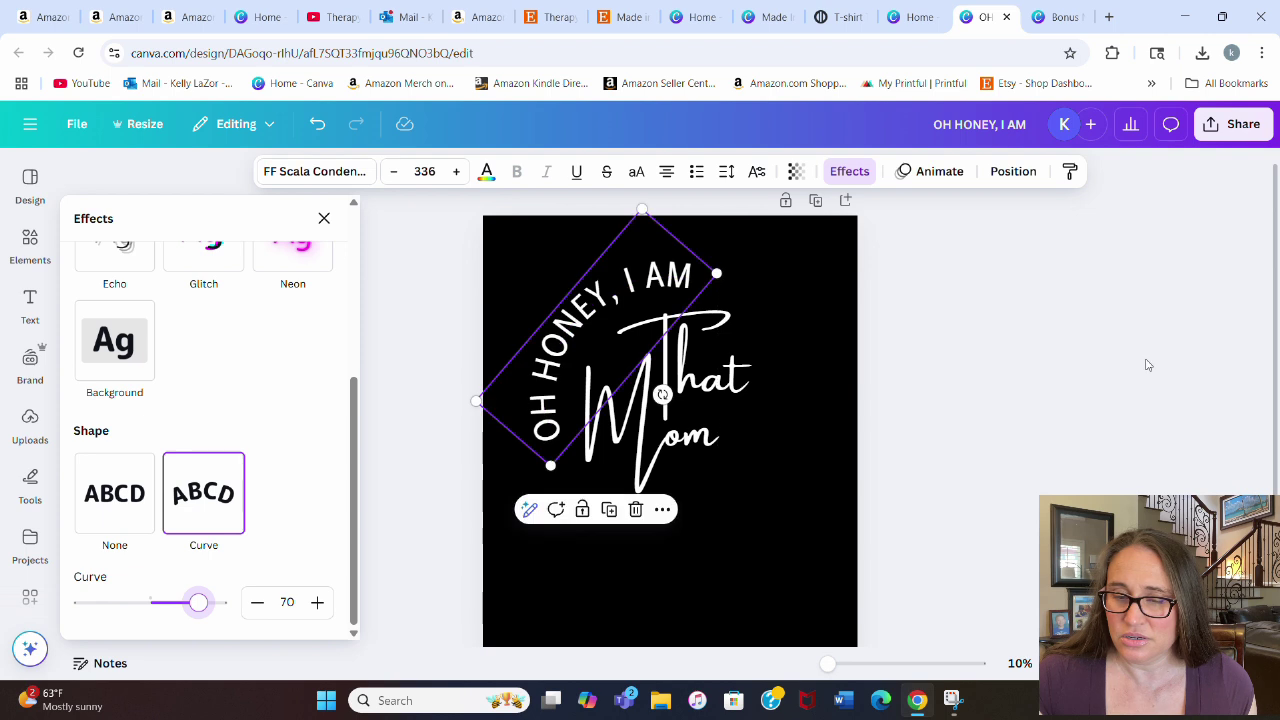
click(1143, 366)
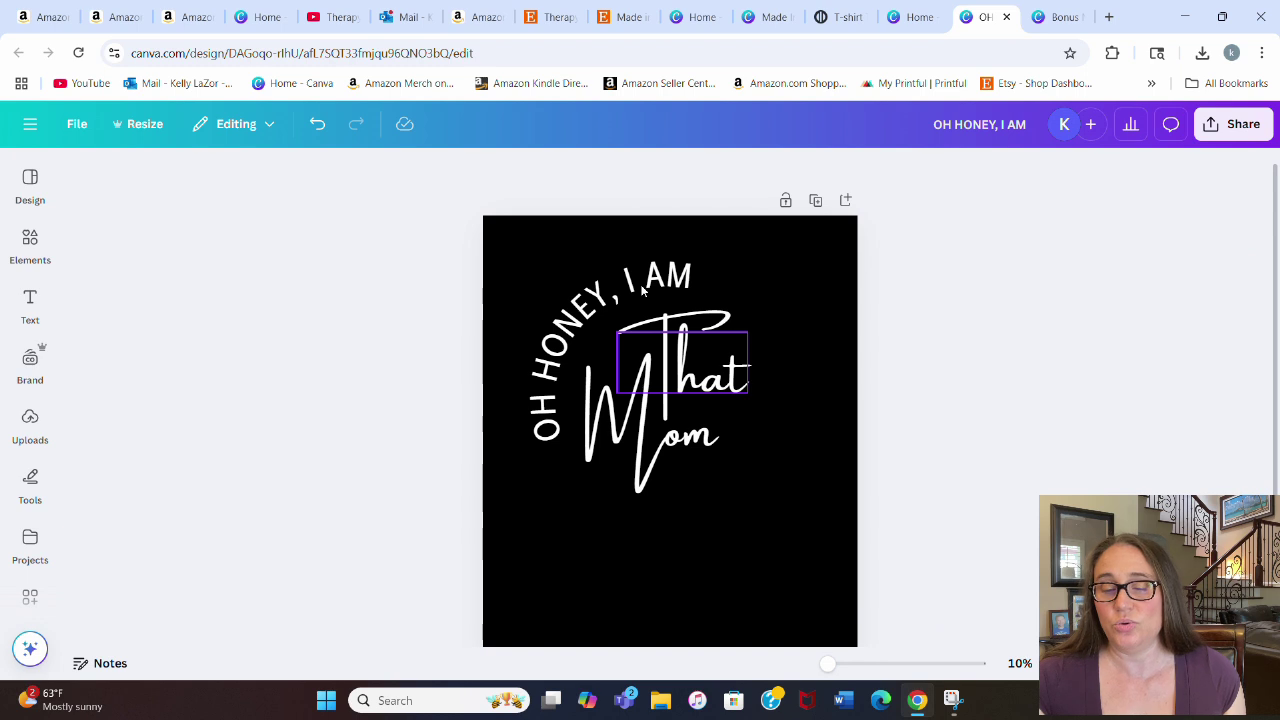
Step: Rotate the "OH HONEY, I AM" arc slightly clockwise and move it up and right, closer around "That Mom"
click(708, 272)
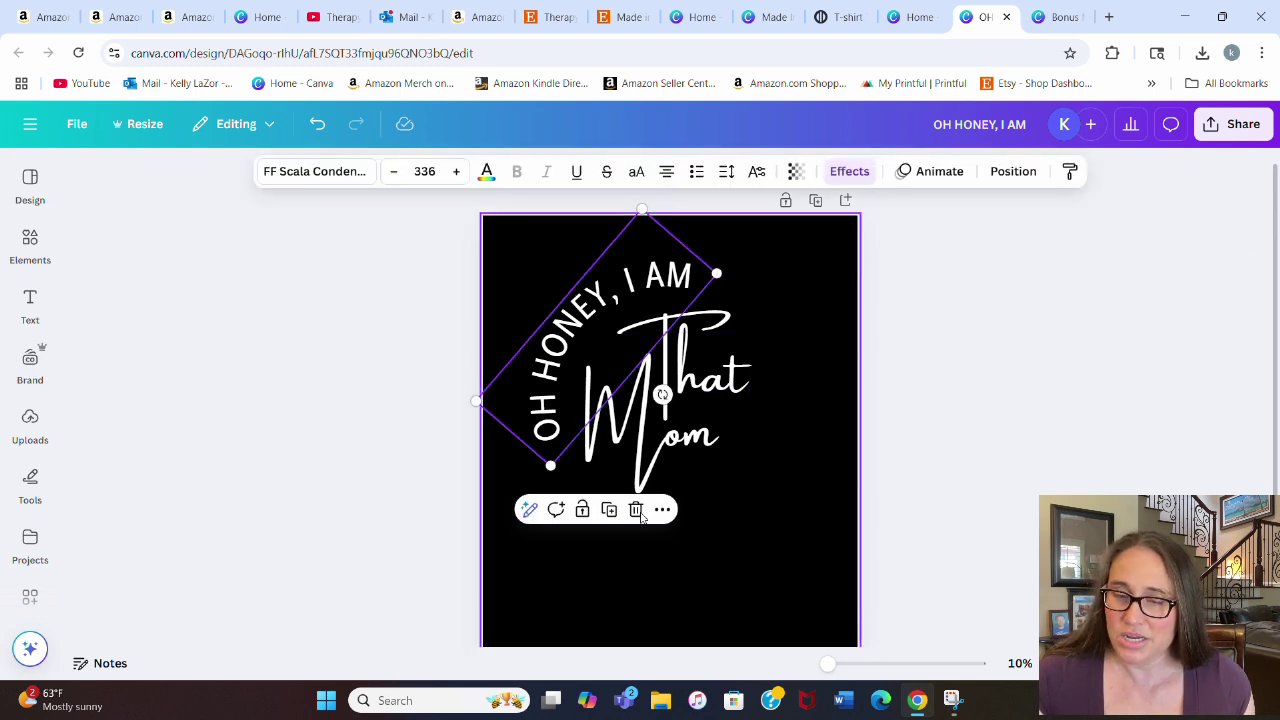
drag(662, 393, 664, 405)
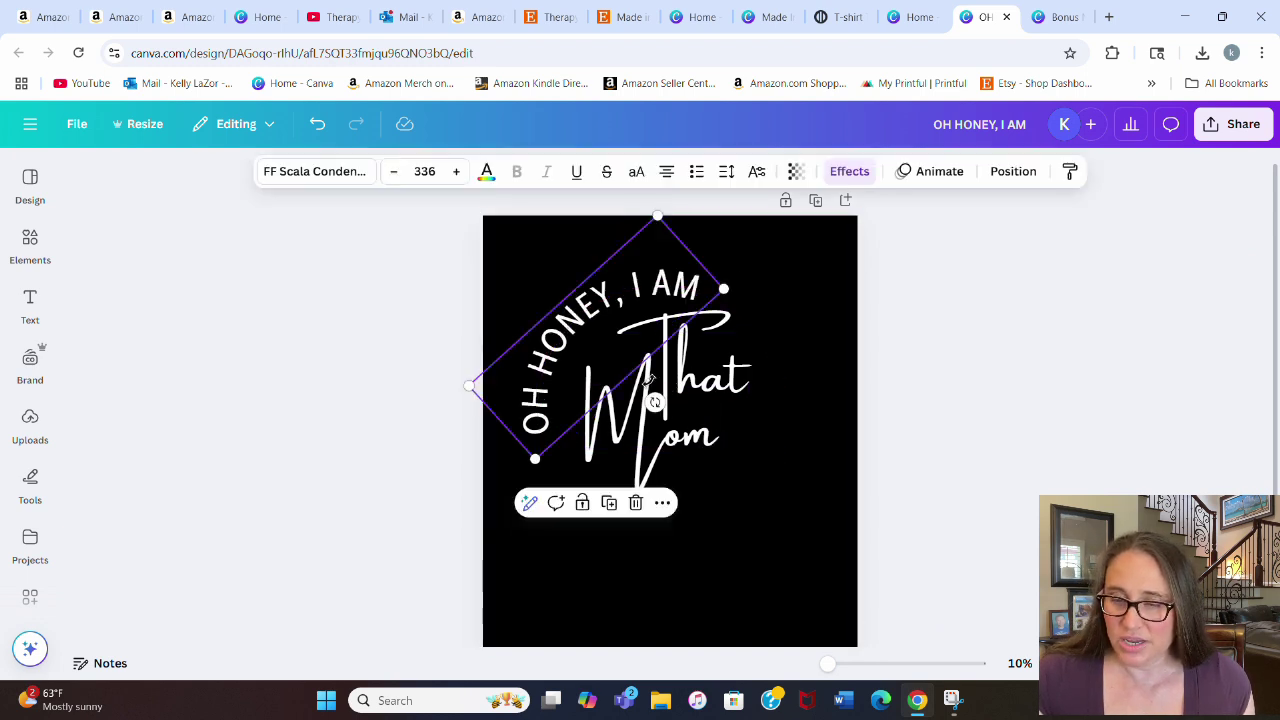
drag(592, 305, 603, 291)
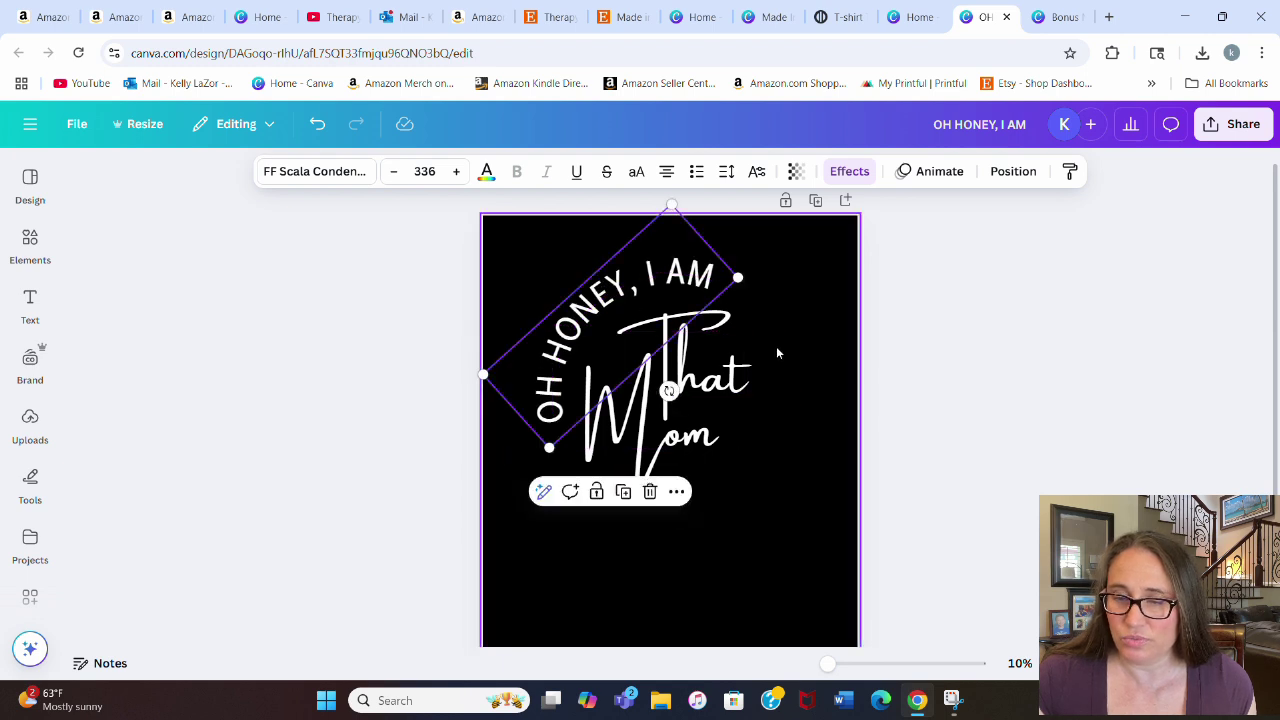
click(932, 392)
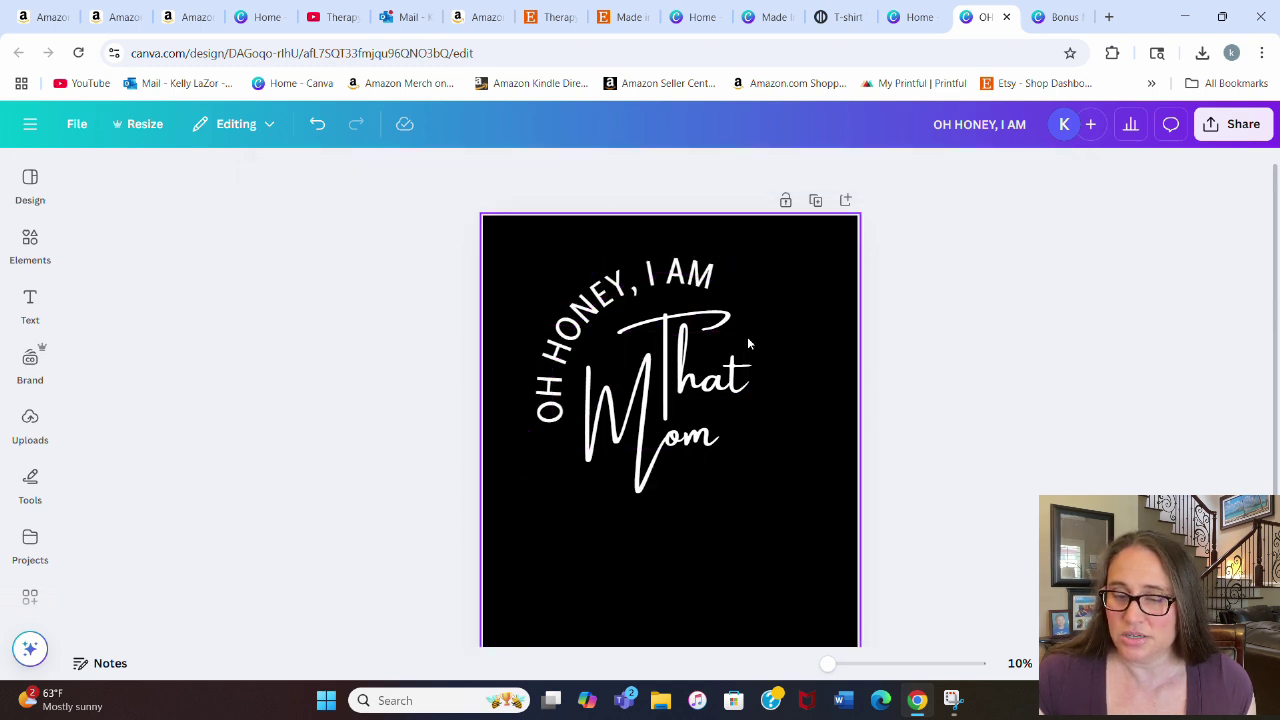
Step: Enlarge the "OH HONEY, I AM" arc to a font size of about 377, keeping it around the upper left of "That Mom"
click(625, 258)
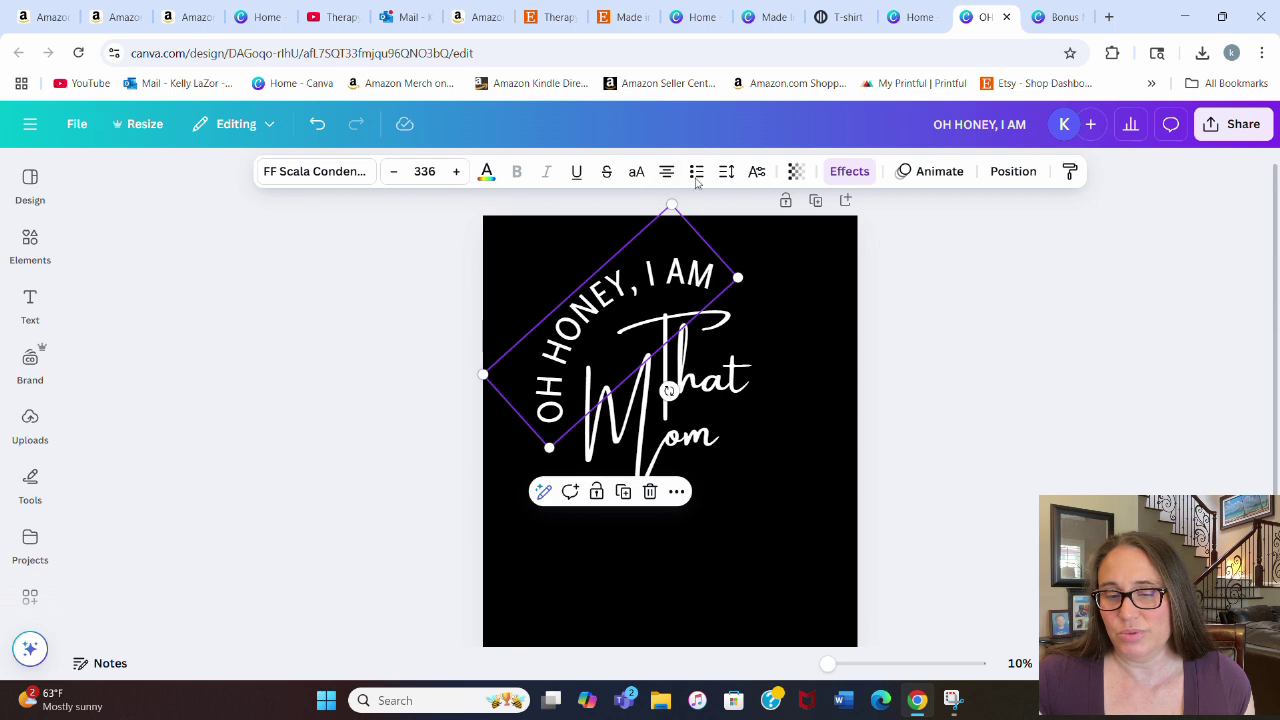
drag(742, 276, 699, 286)
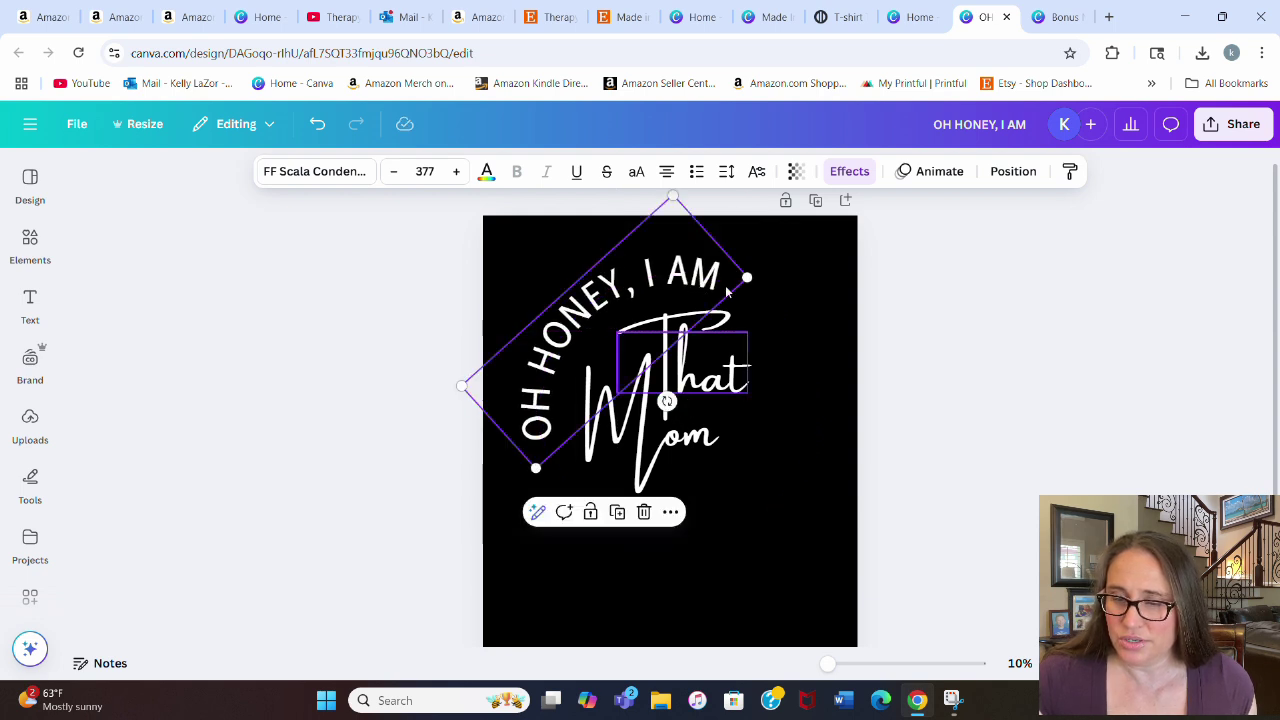
click(967, 354)
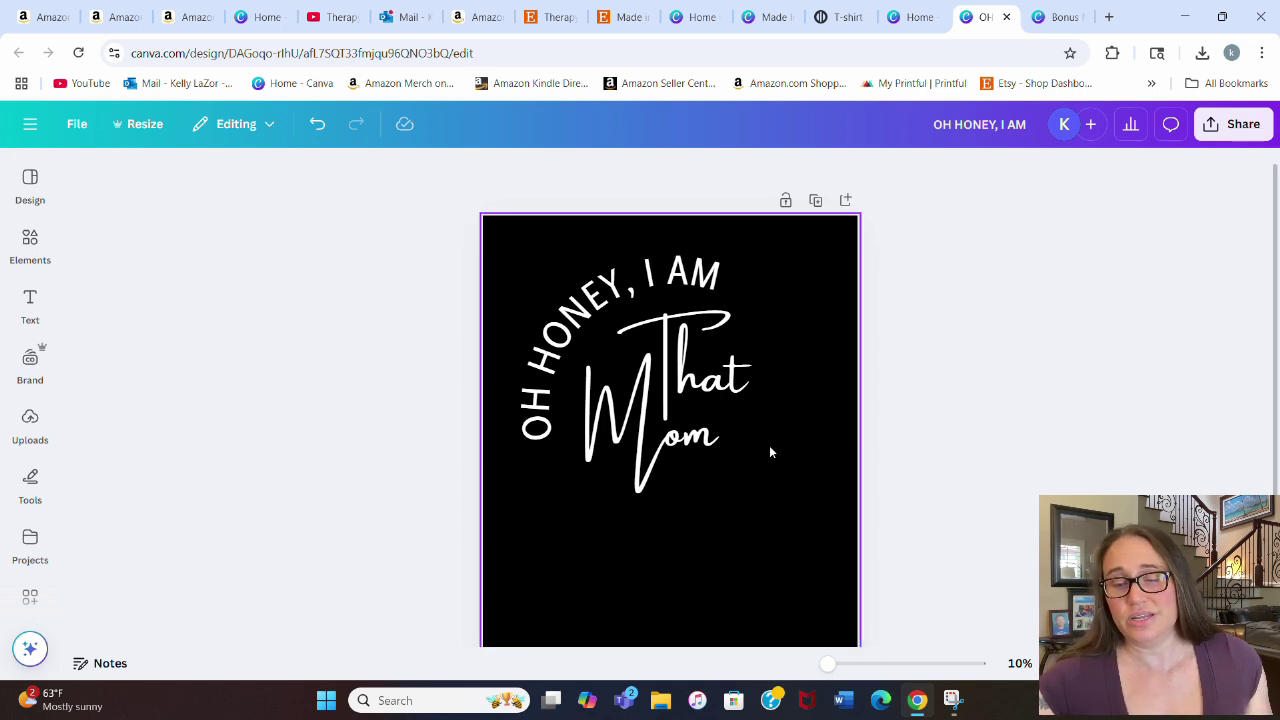
Step: Search the elements for "heart" and show all matching graphics
click(28, 244)
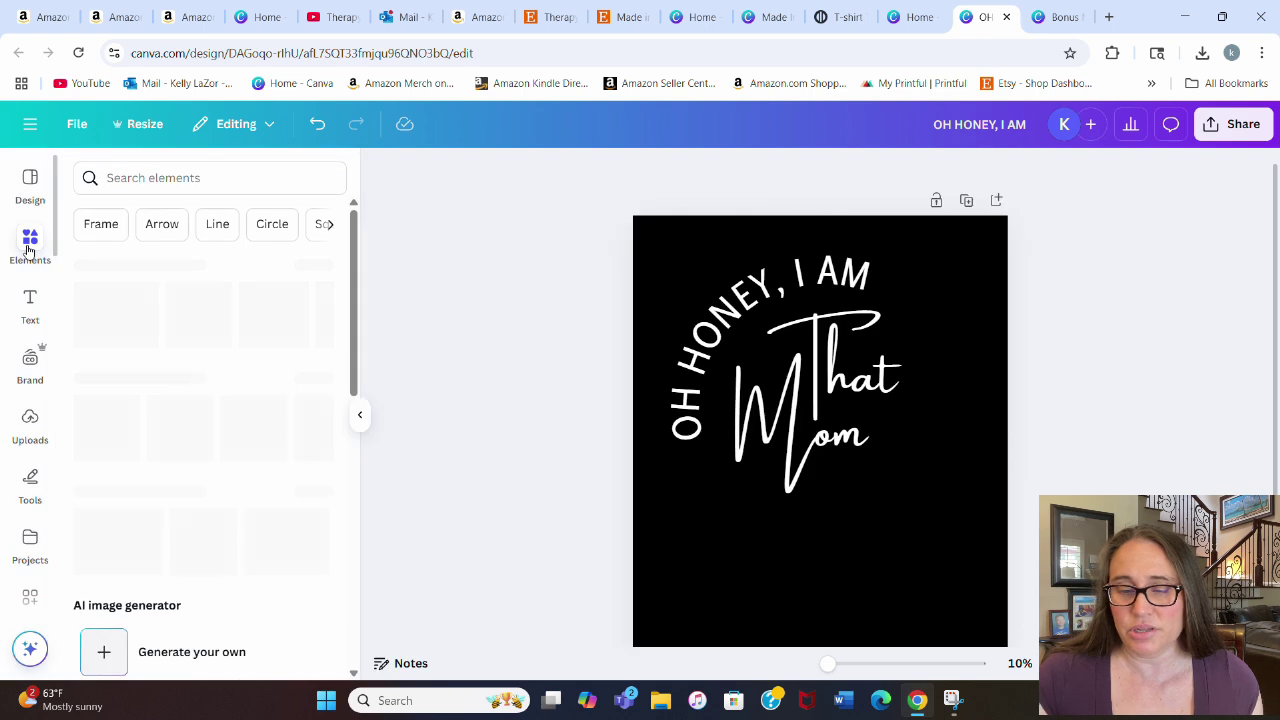
click(172, 179)
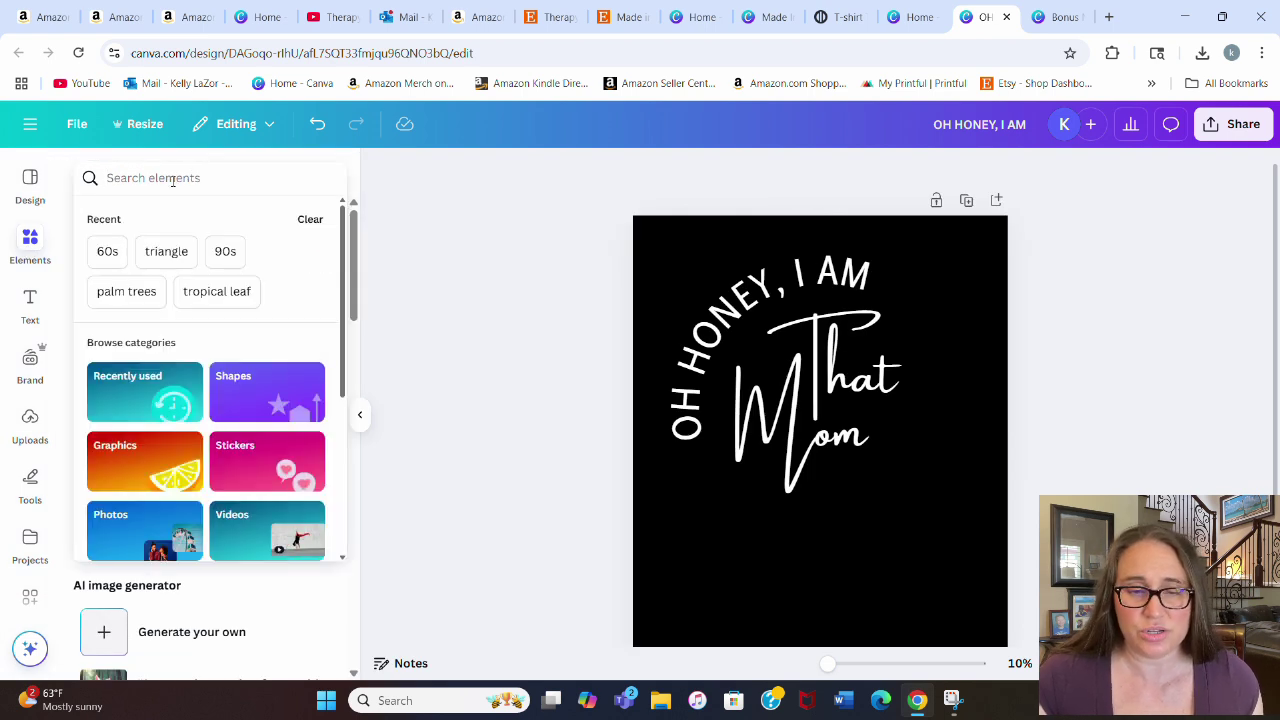
text(hear)
key(Return)
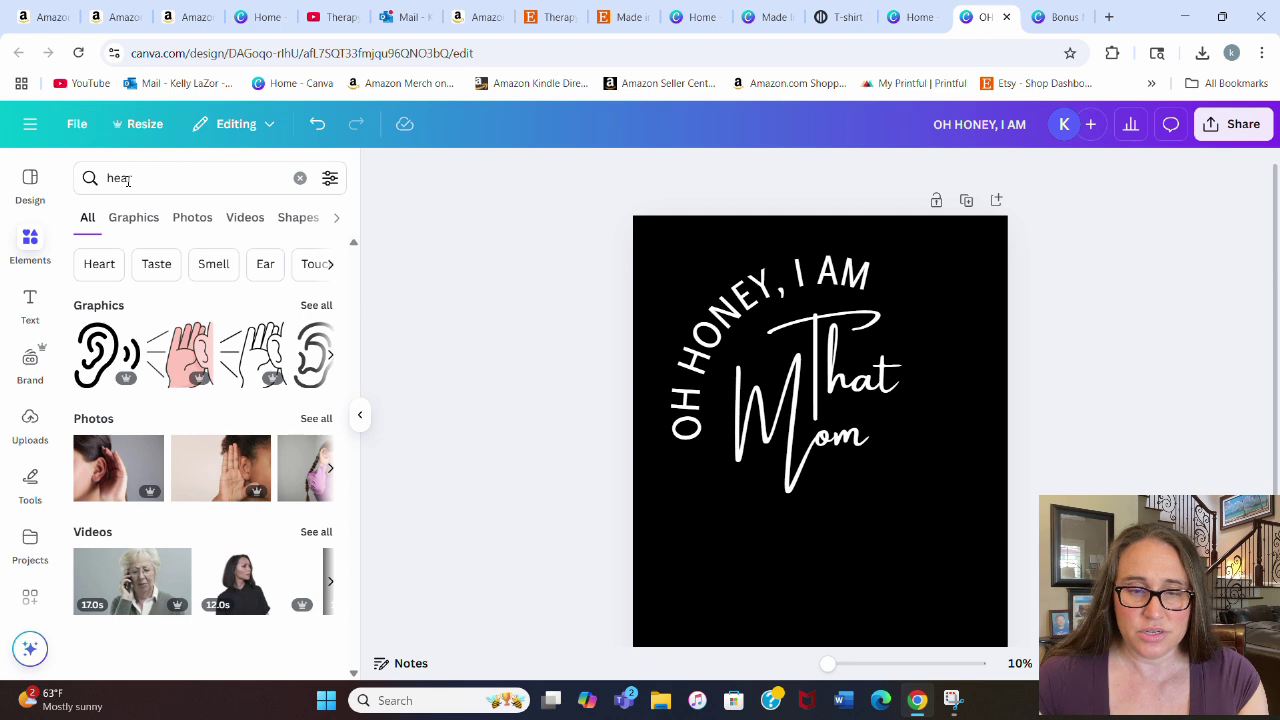
click(156, 183)
text(t)
key(Return)
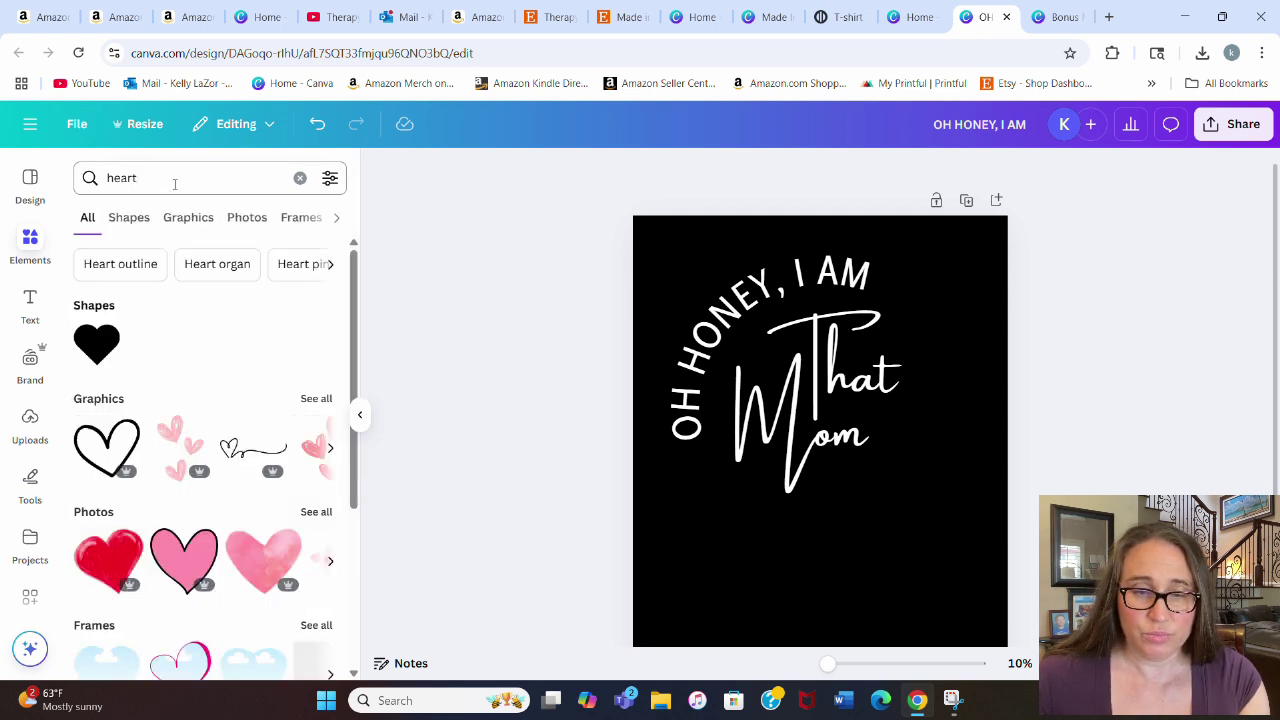
click(316, 399)
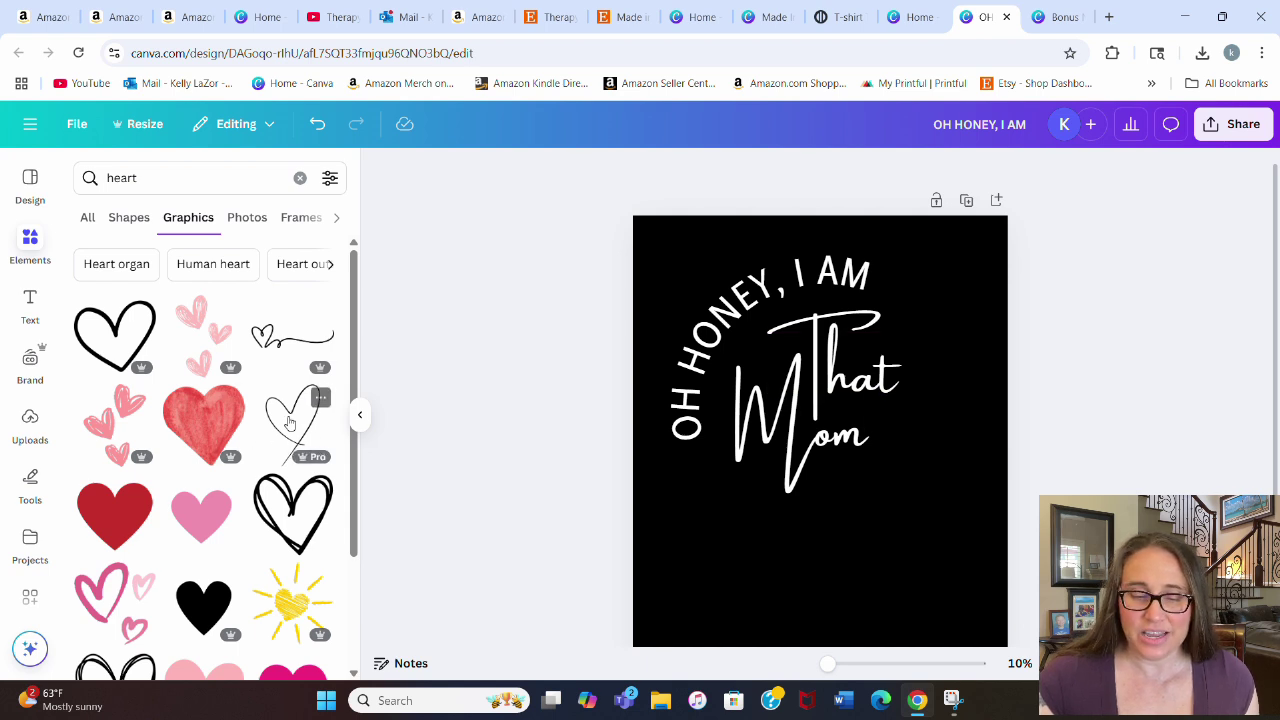
Step: Add the heart graphic with a long curling line, colour it white, and fit it slightly reduced beside and below "Mom"
scroll(288, 422, down, 5)
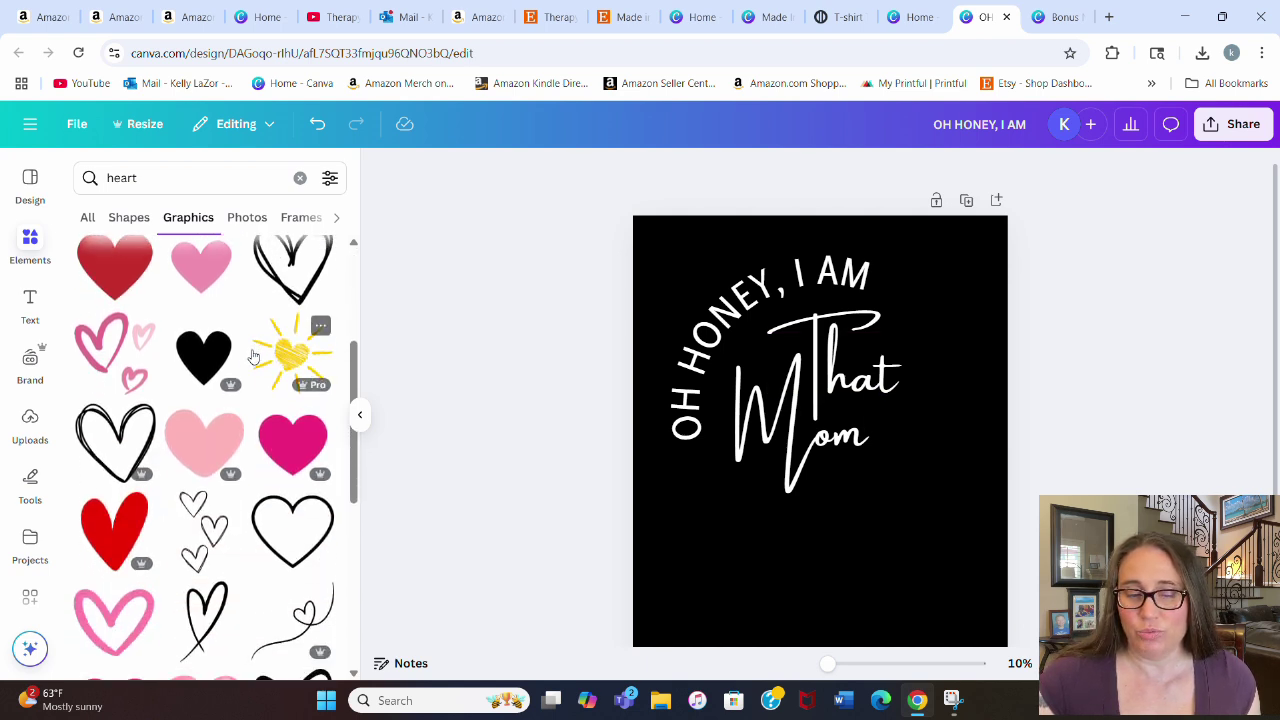
scroll(270, 410, down, 3)
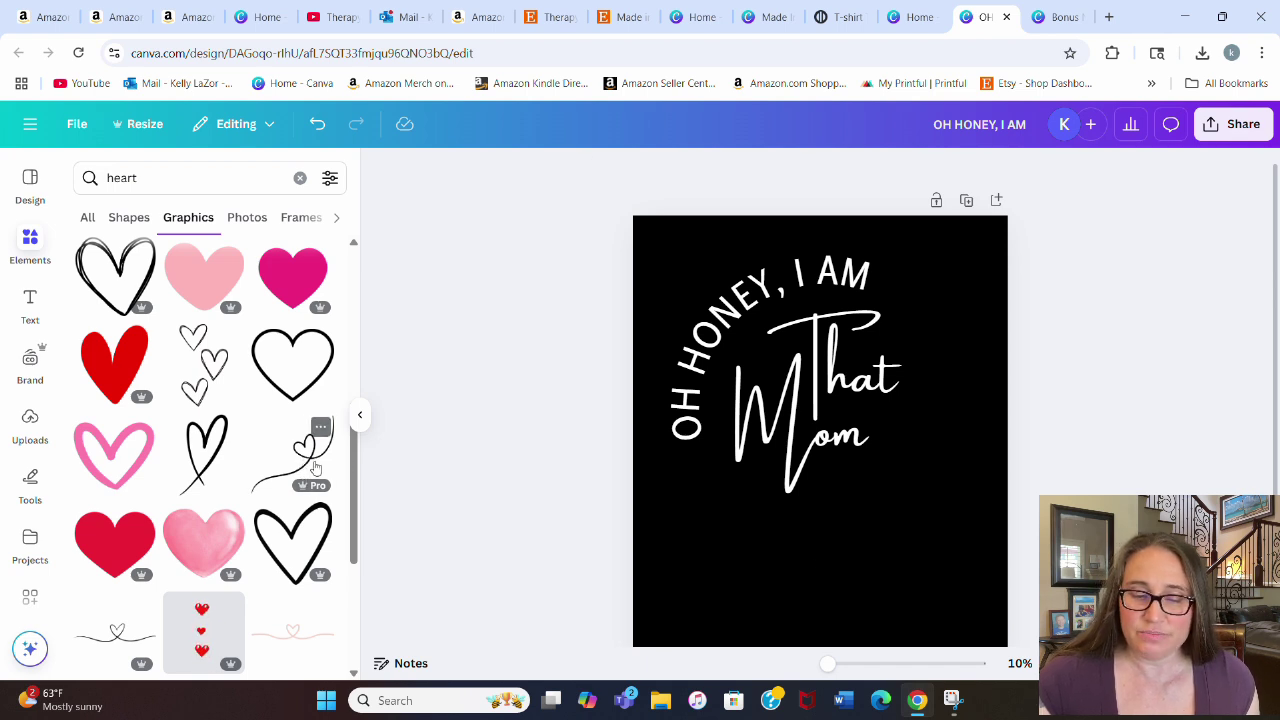
click(315, 466)
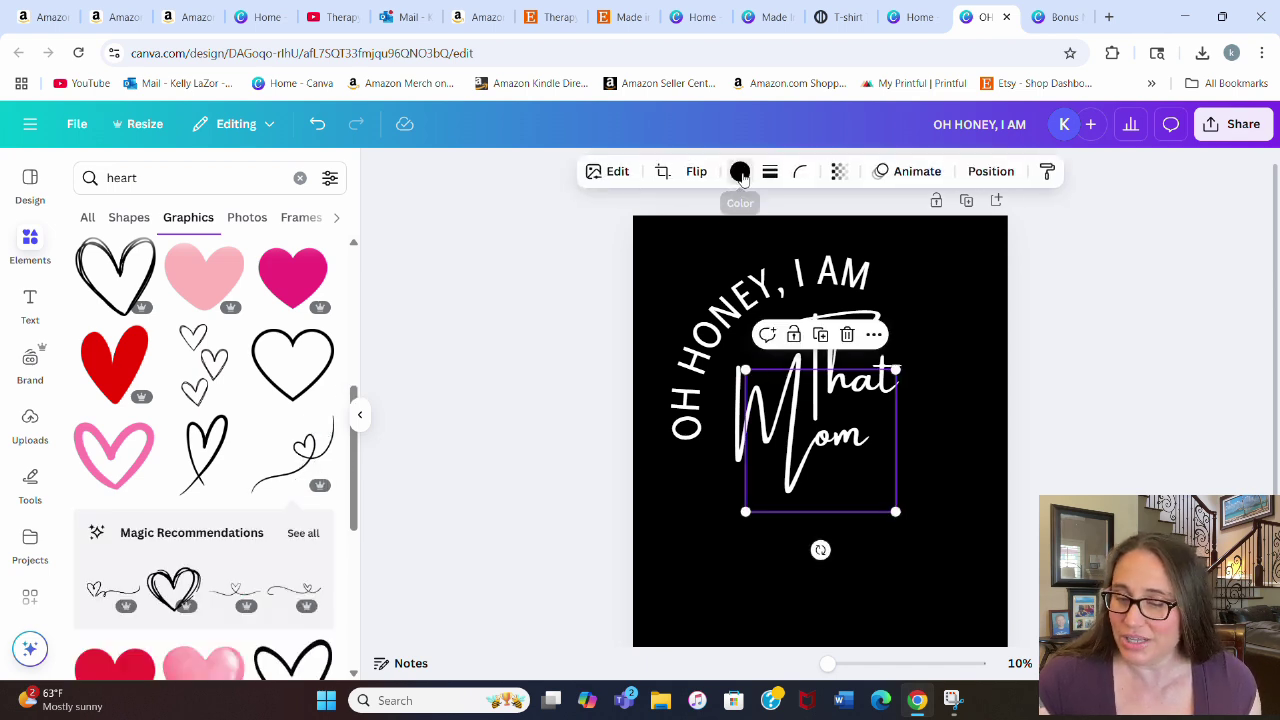
click(740, 172)
click(193, 300)
drag(844, 493, 921, 464)
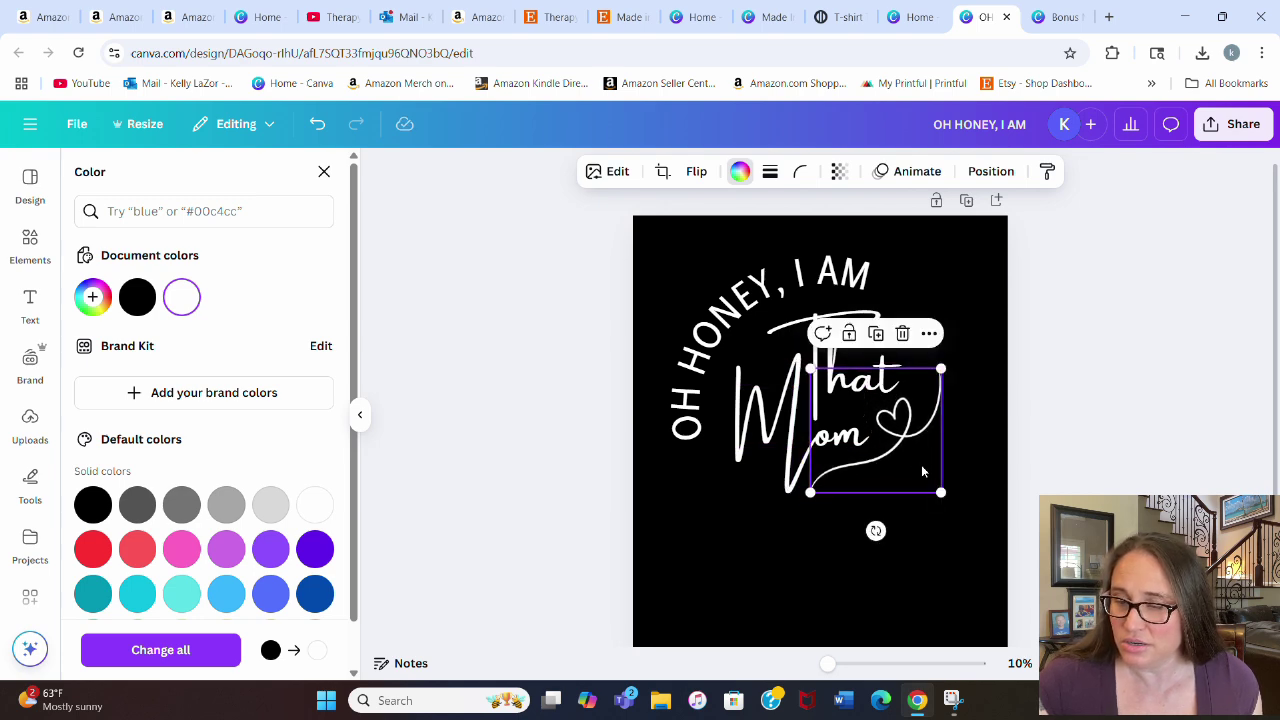
click(1010, 469)
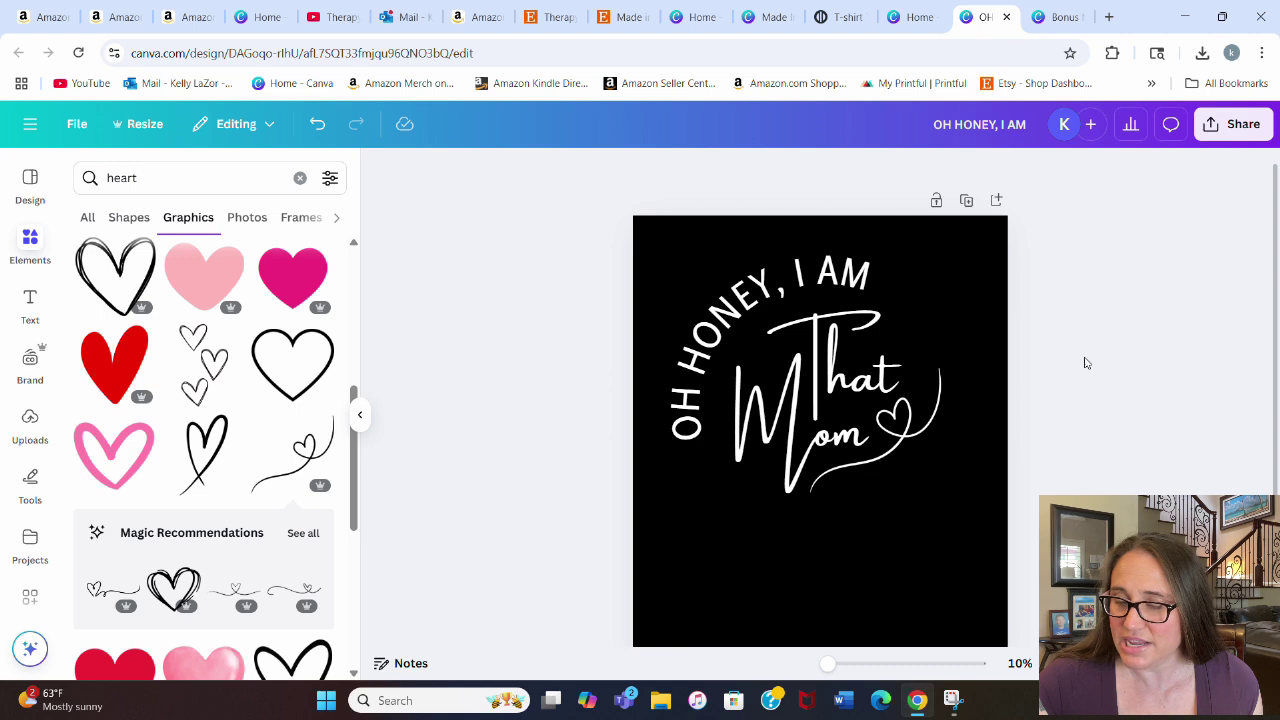
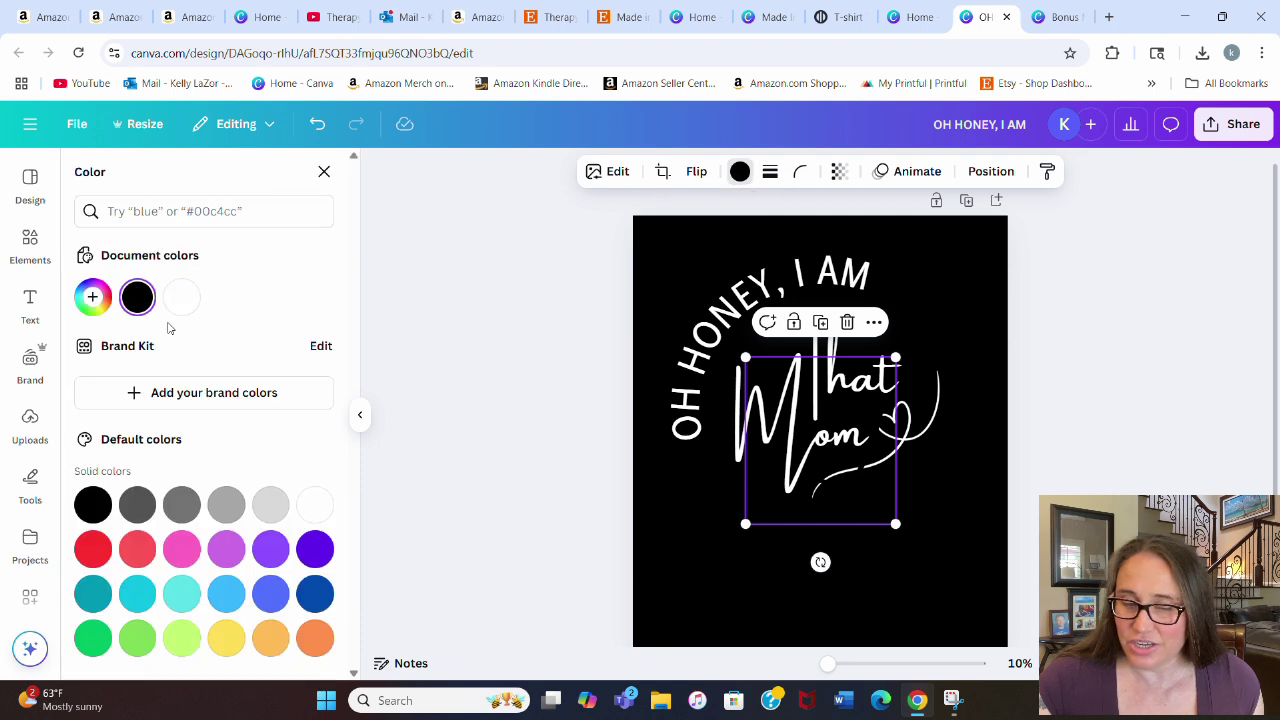
Step: Try a second heart outline in white, shrunk and placed above the "M" of "Mom"
click(181, 297)
drag(895, 358, 801, 465)
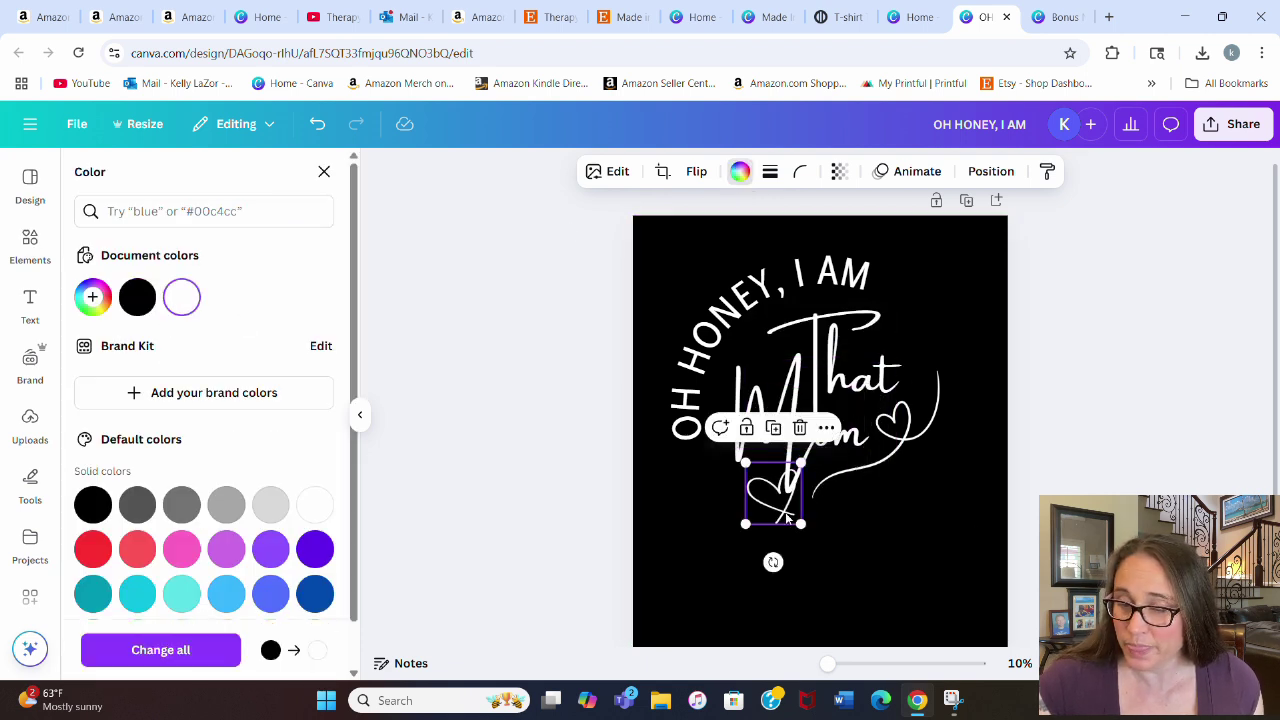
drag(795, 510, 764, 376)
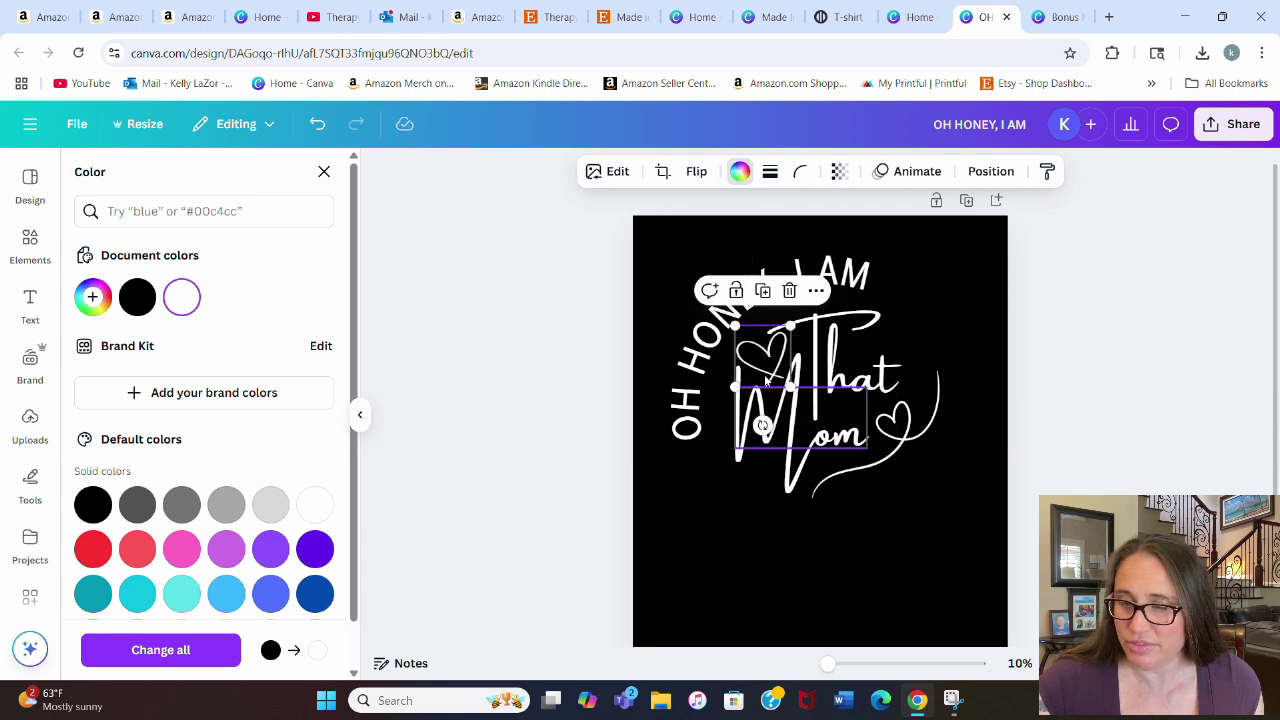
drag(789, 327, 756, 355)
click(1122, 371)
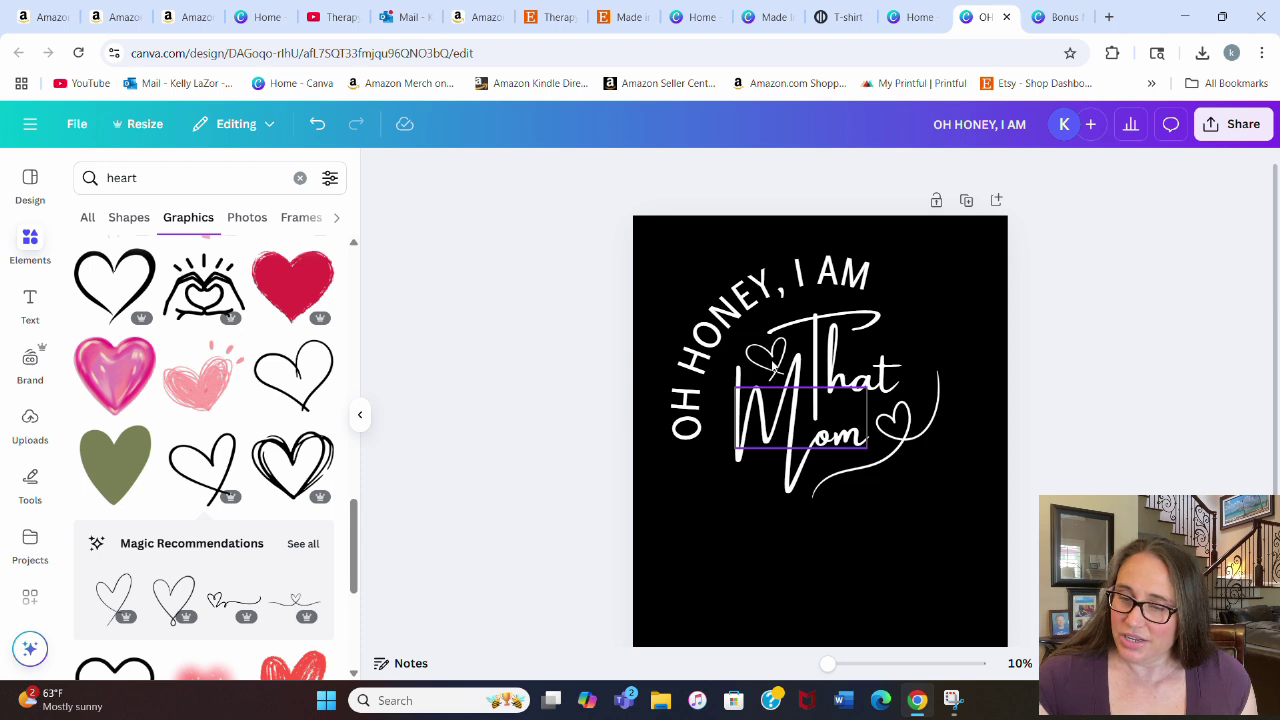
click(772, 368)
click(1122, 335)
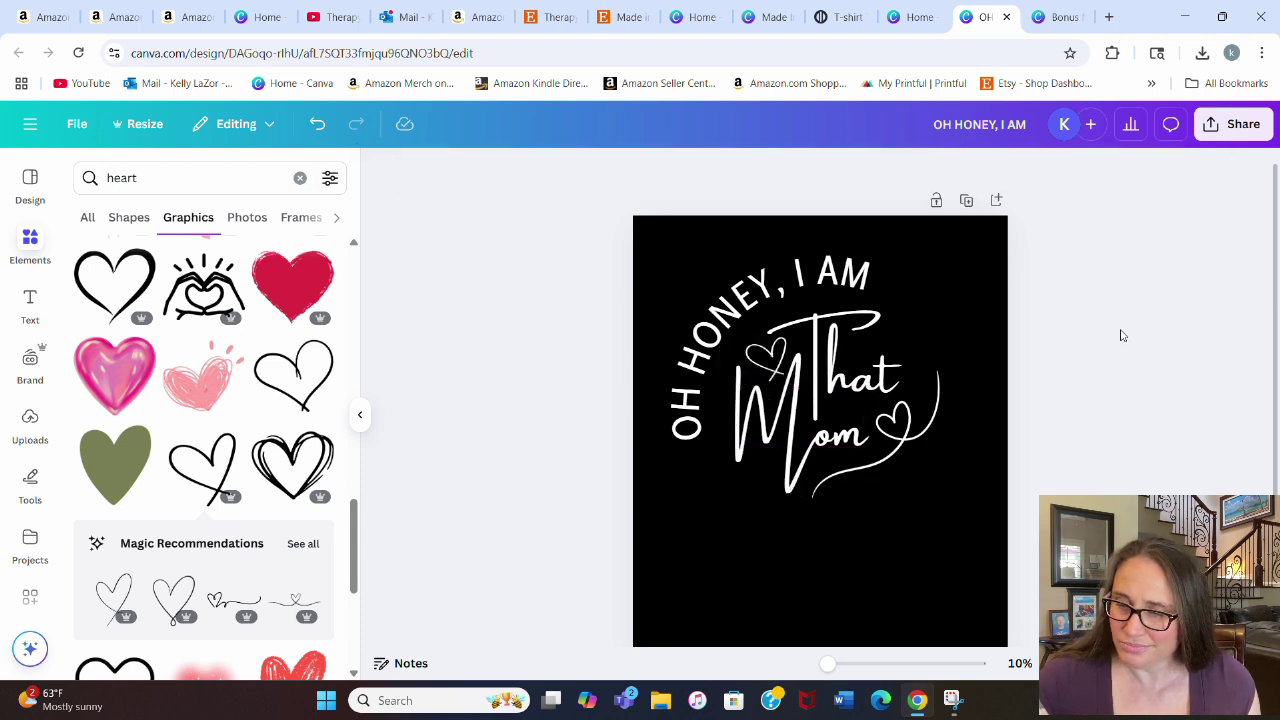
Step: Undo the last adjustments to the small heart above "Mom" and remove that heart from the design
click(318, 124)
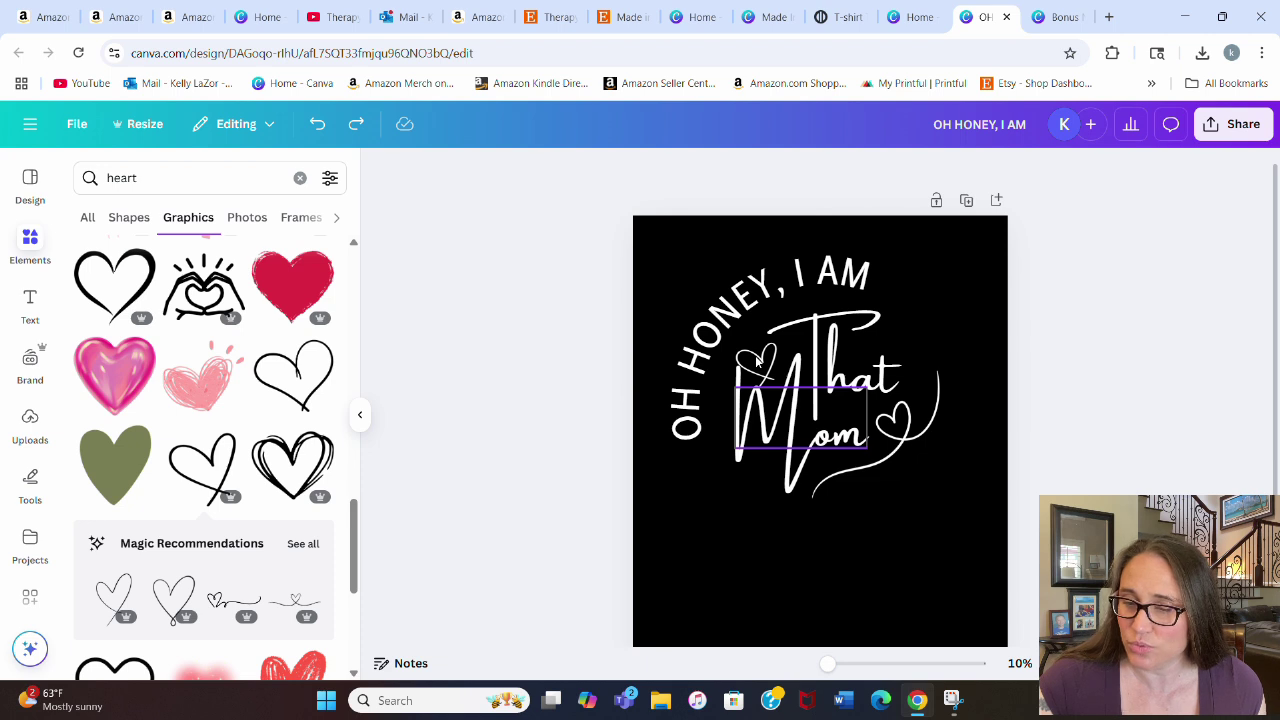
click(316, 124)
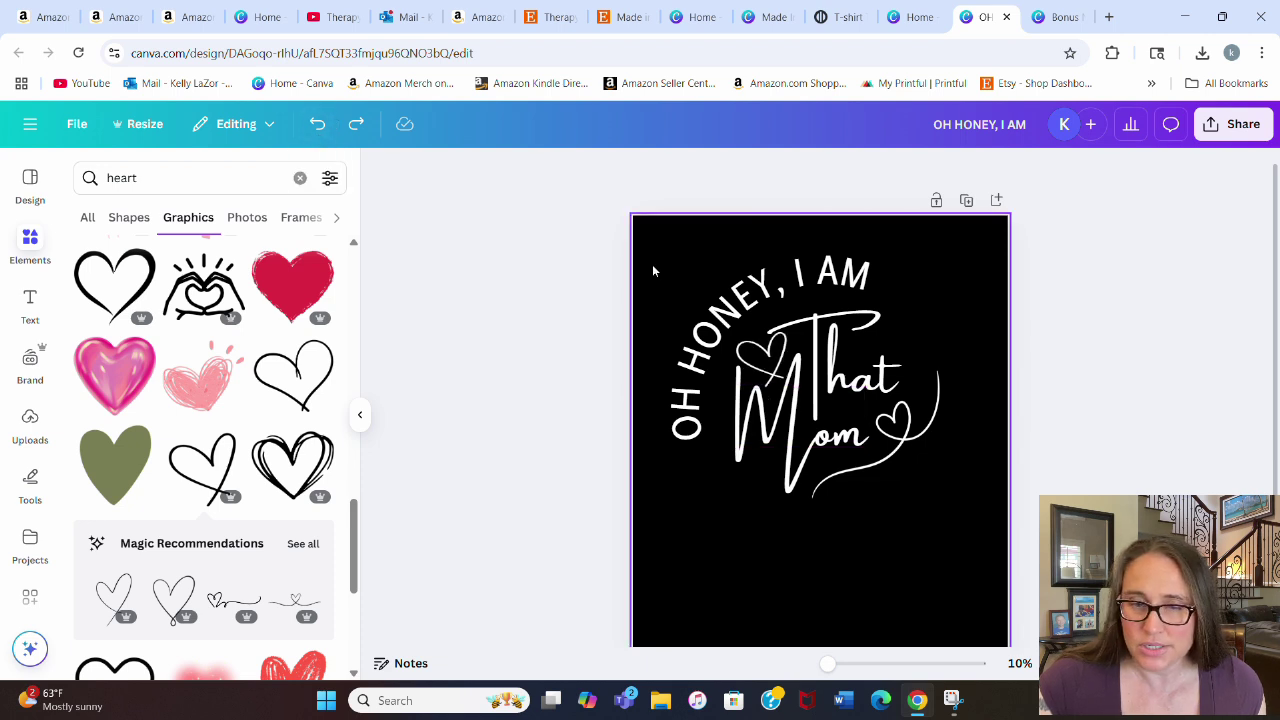
click(316, 124)
drag(760, 500, 393, 527)
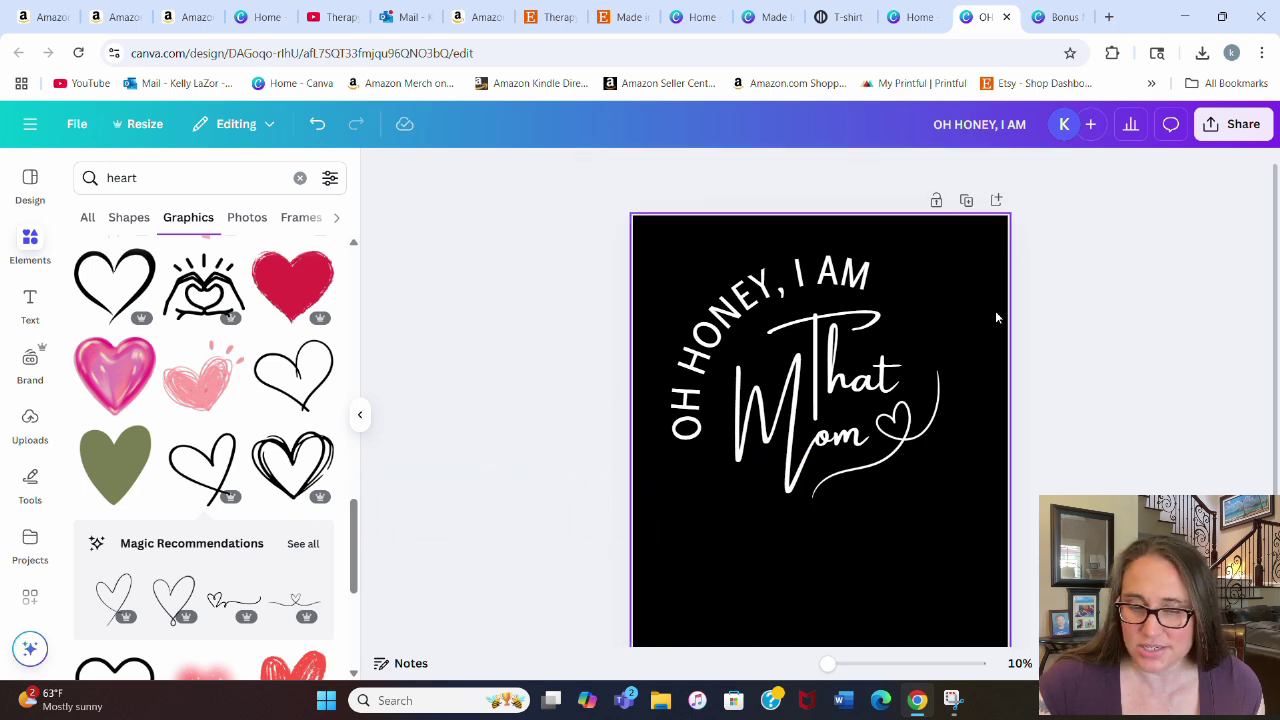
click(838, 336)
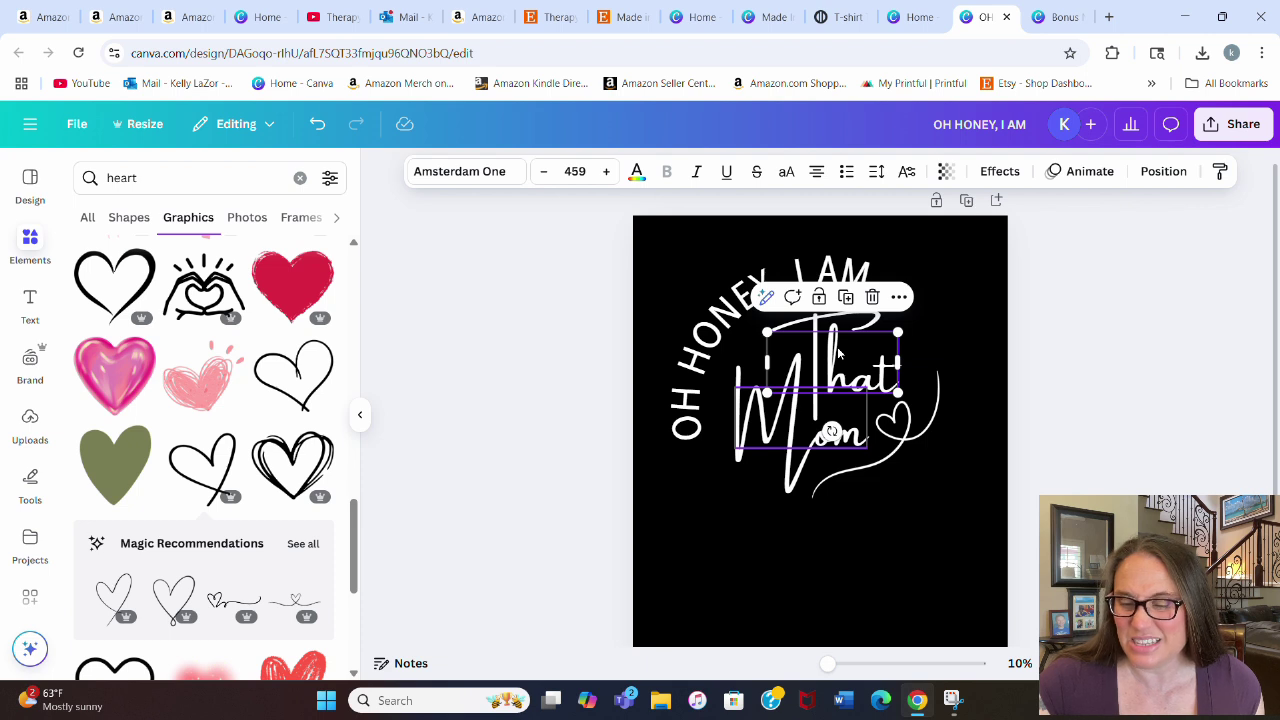
click(828, 408)
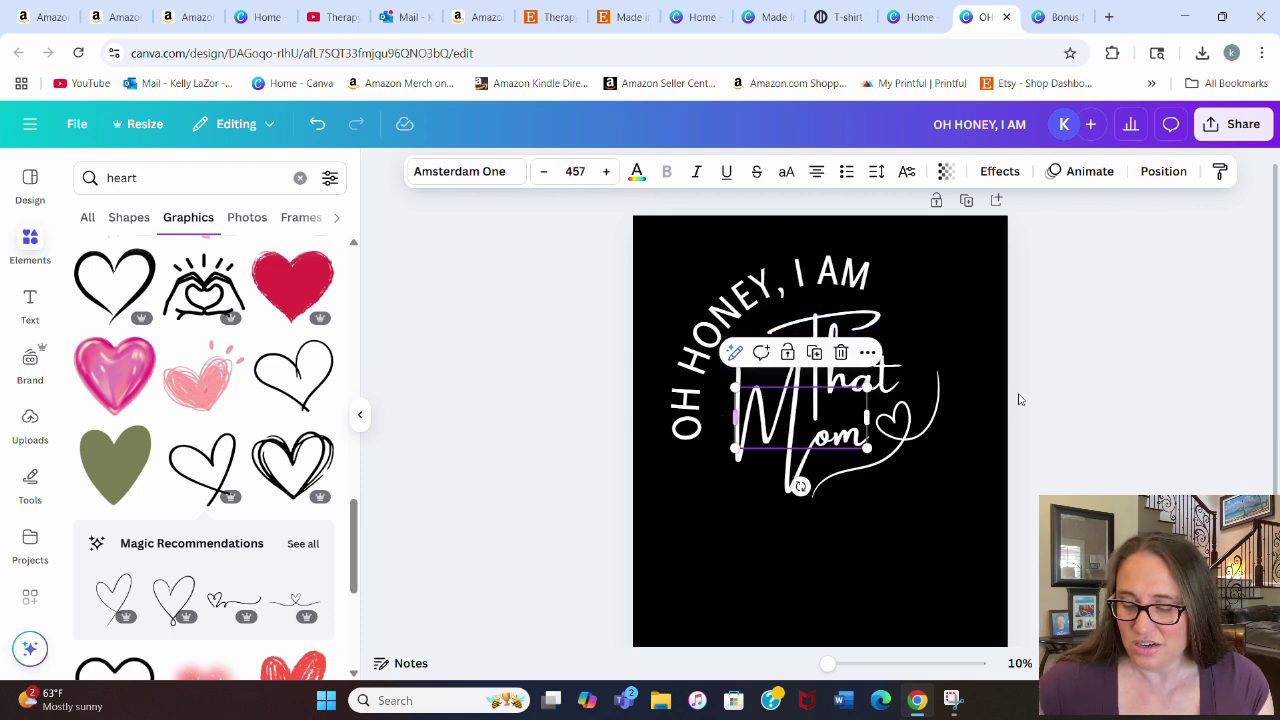
click(1030, 452)
Step: Browse the heart graphics for another heart design to fill the space above the "M" of "Mom"
scroll(172, 458, down, 4)
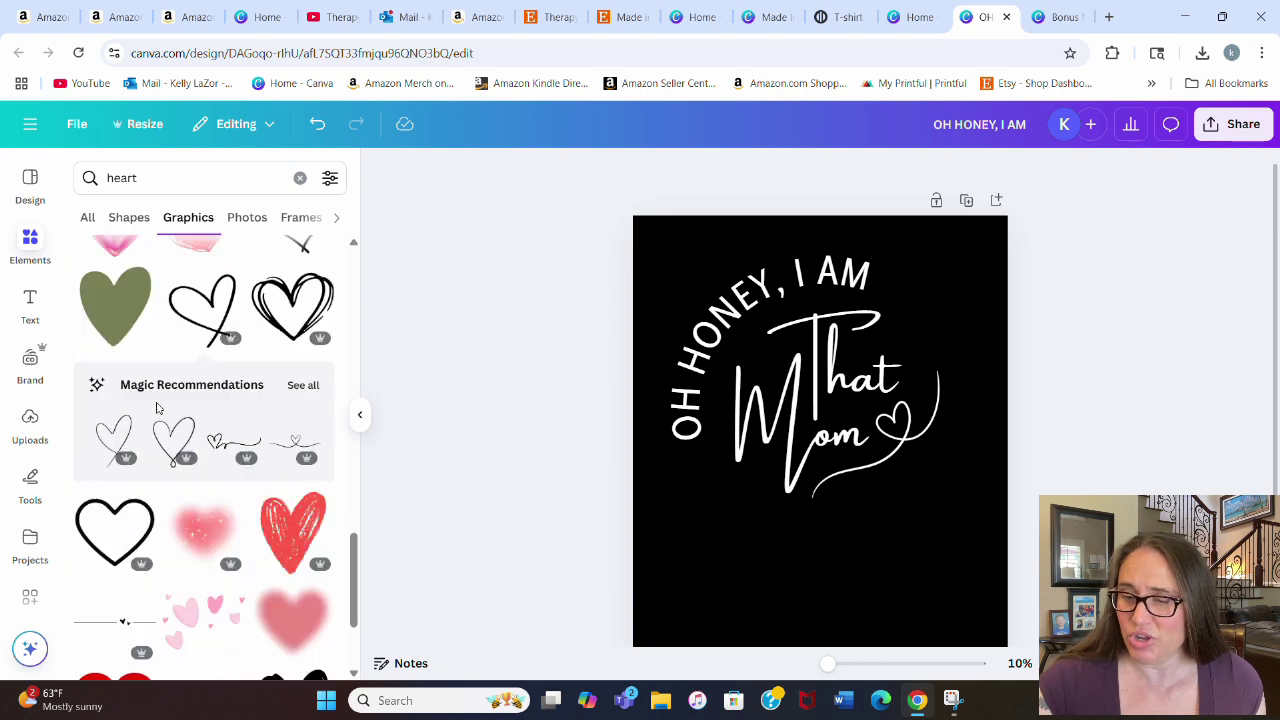
scroll(172, 458, down, 7)
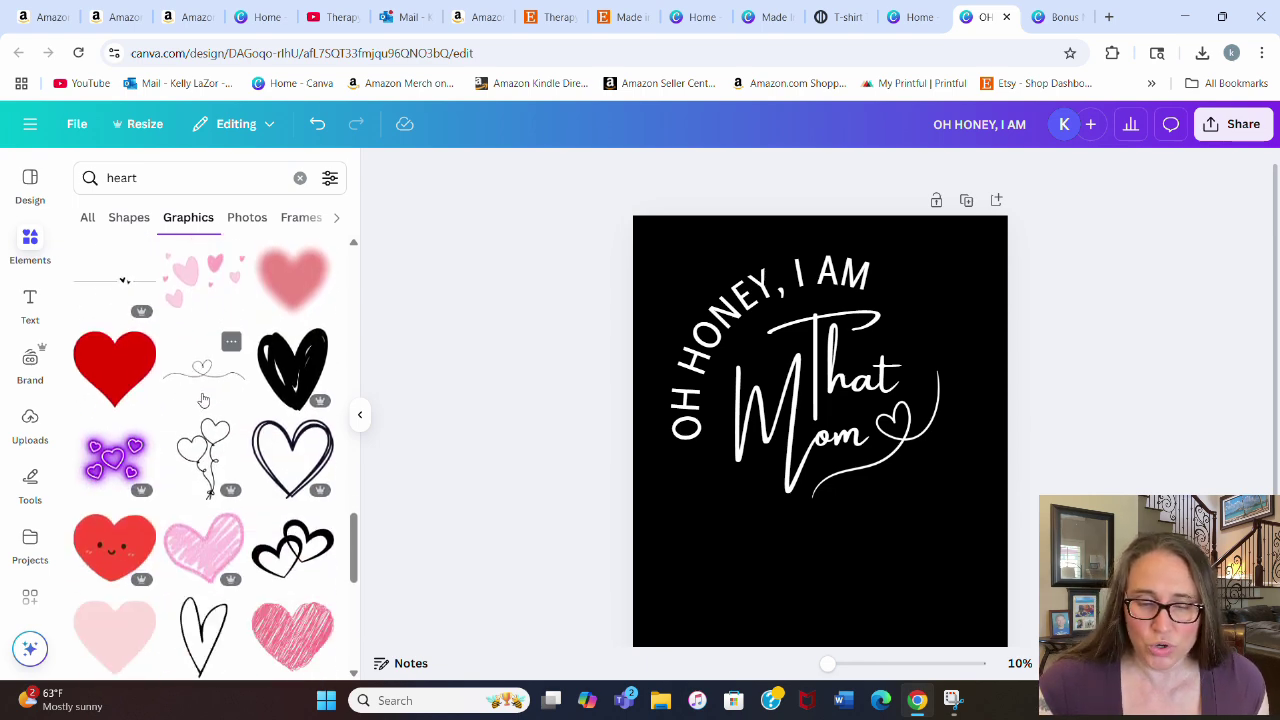
scroll(254, 420, down, 4)
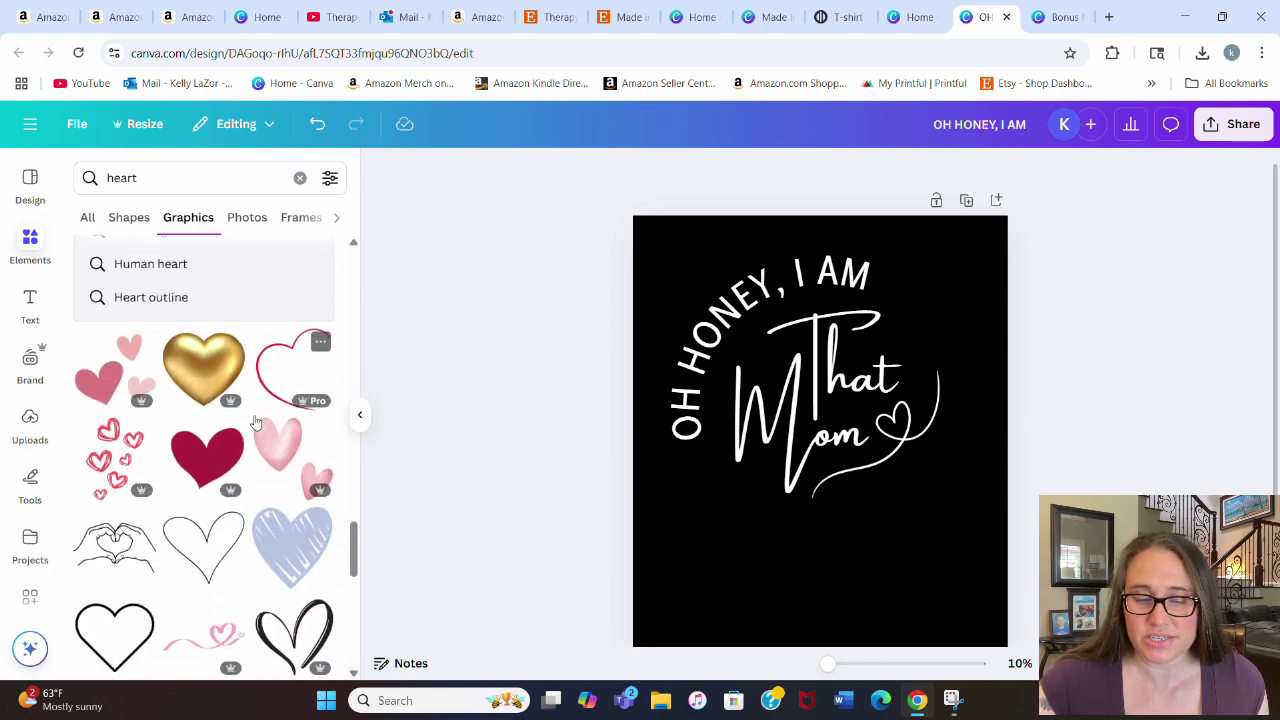
scroll(234, 480, down, 5)
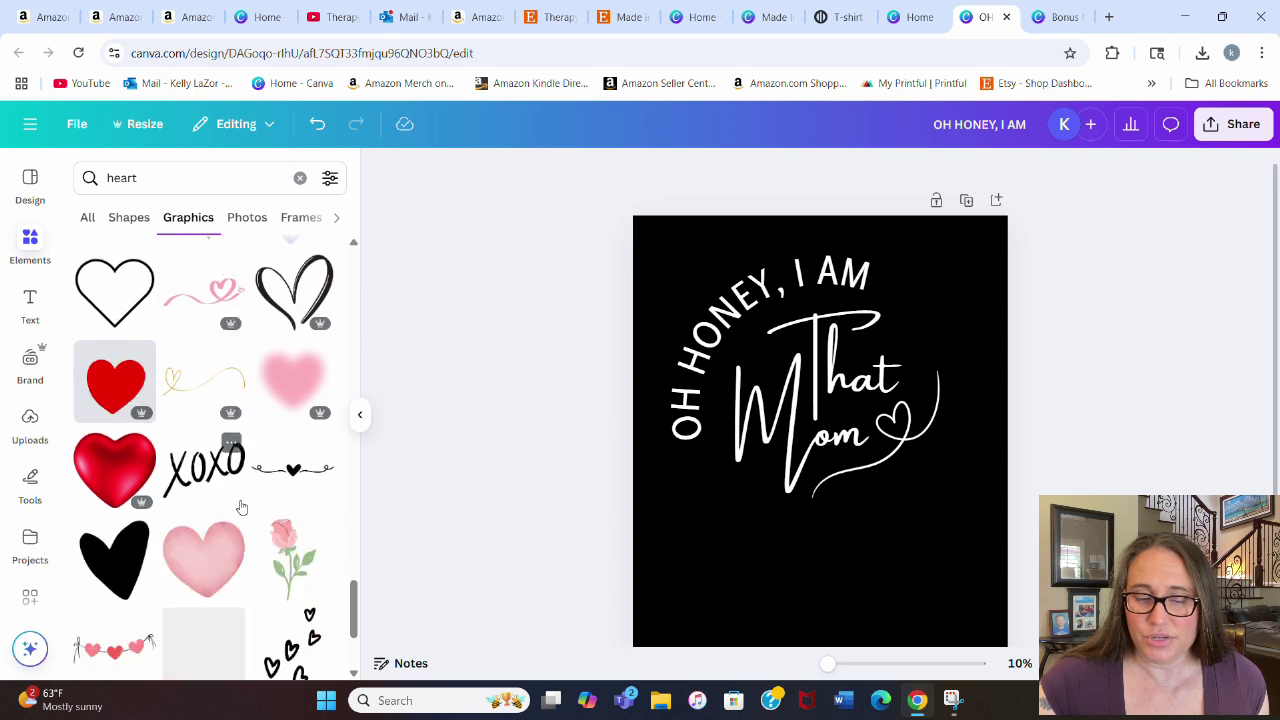
scroll(242, 455, down, 5)
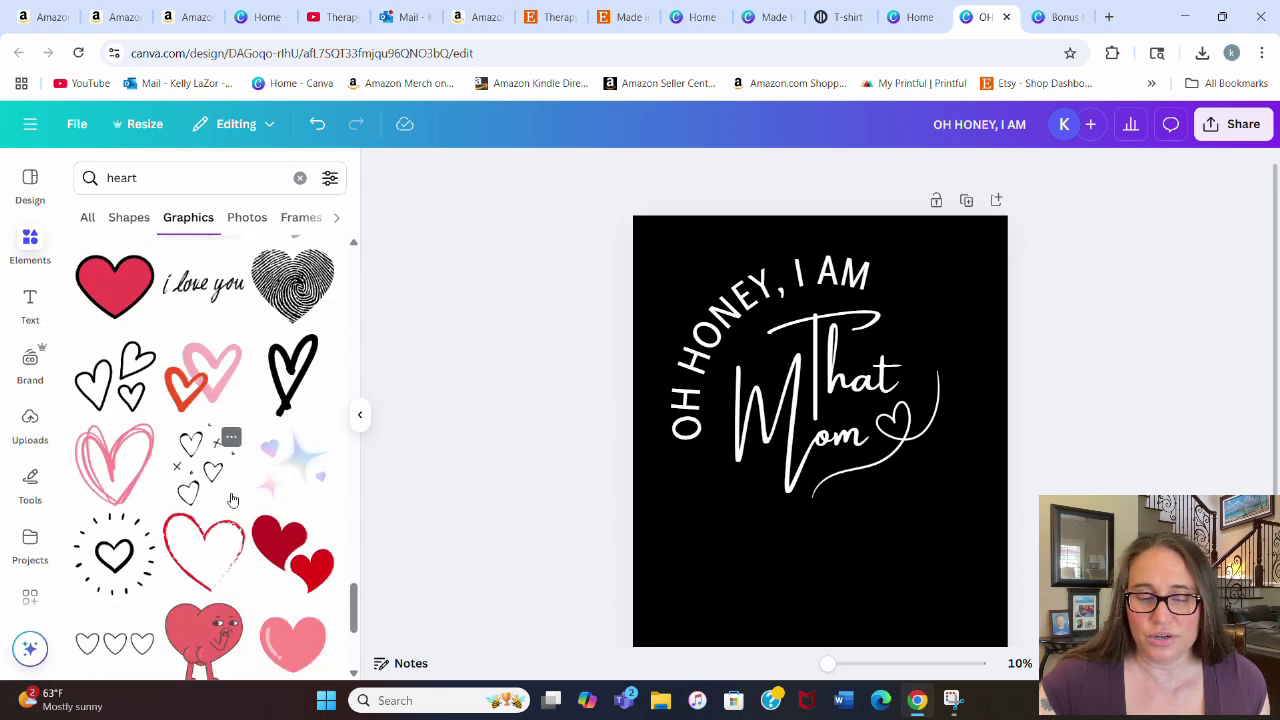
scroll(230, 465, down, 3)
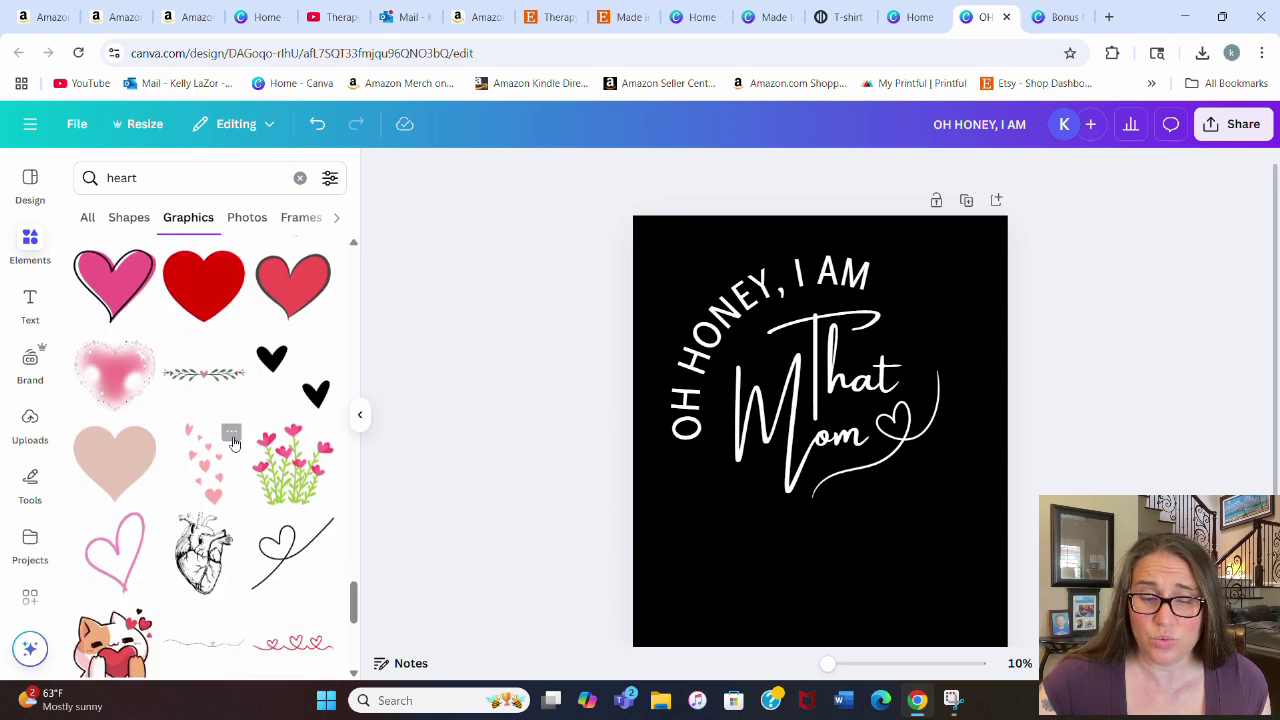
scroll(242, 570, down, 5)
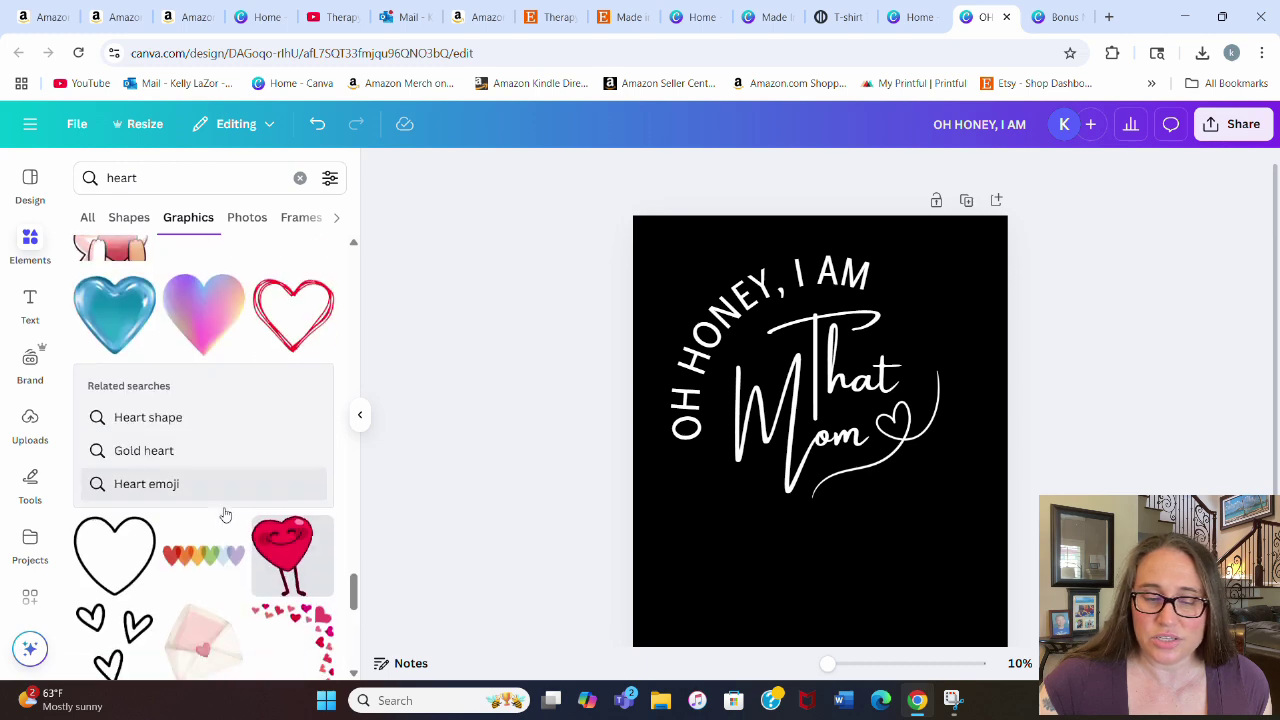
scroll(231, 515, down, 3)
scroll(231, 470, down, 3)
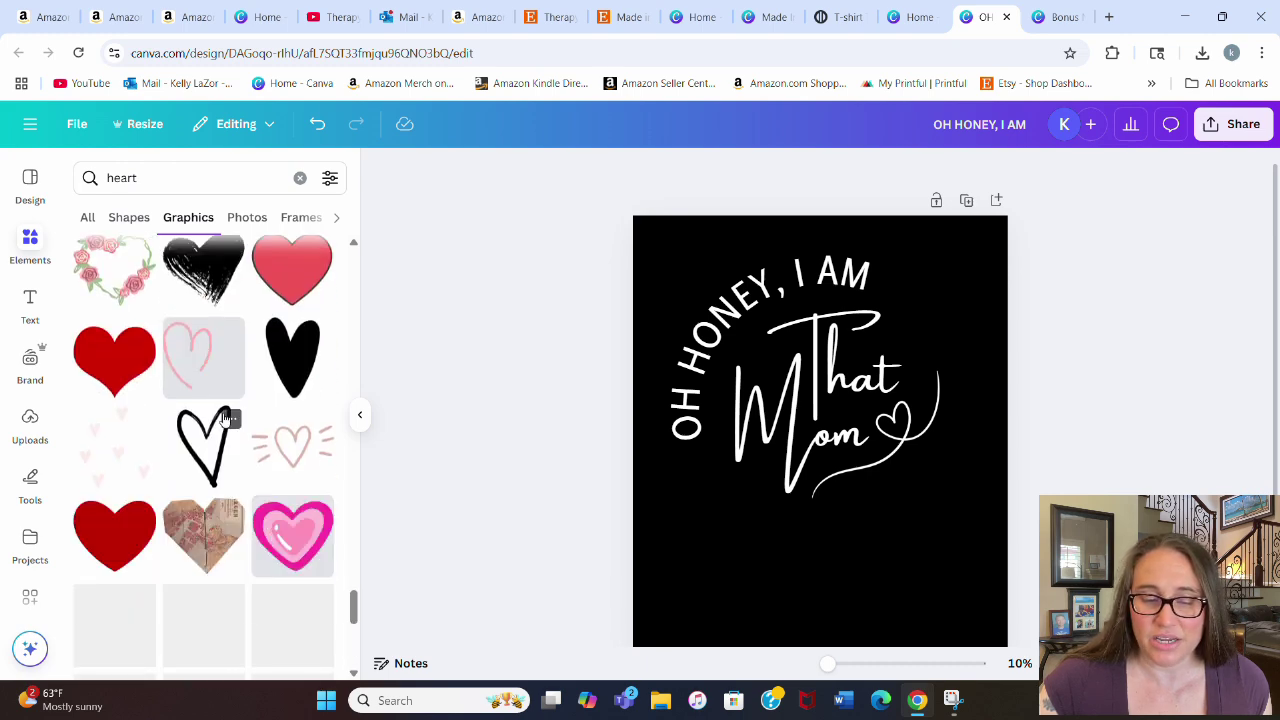
scroll(212, 420, down, 5)
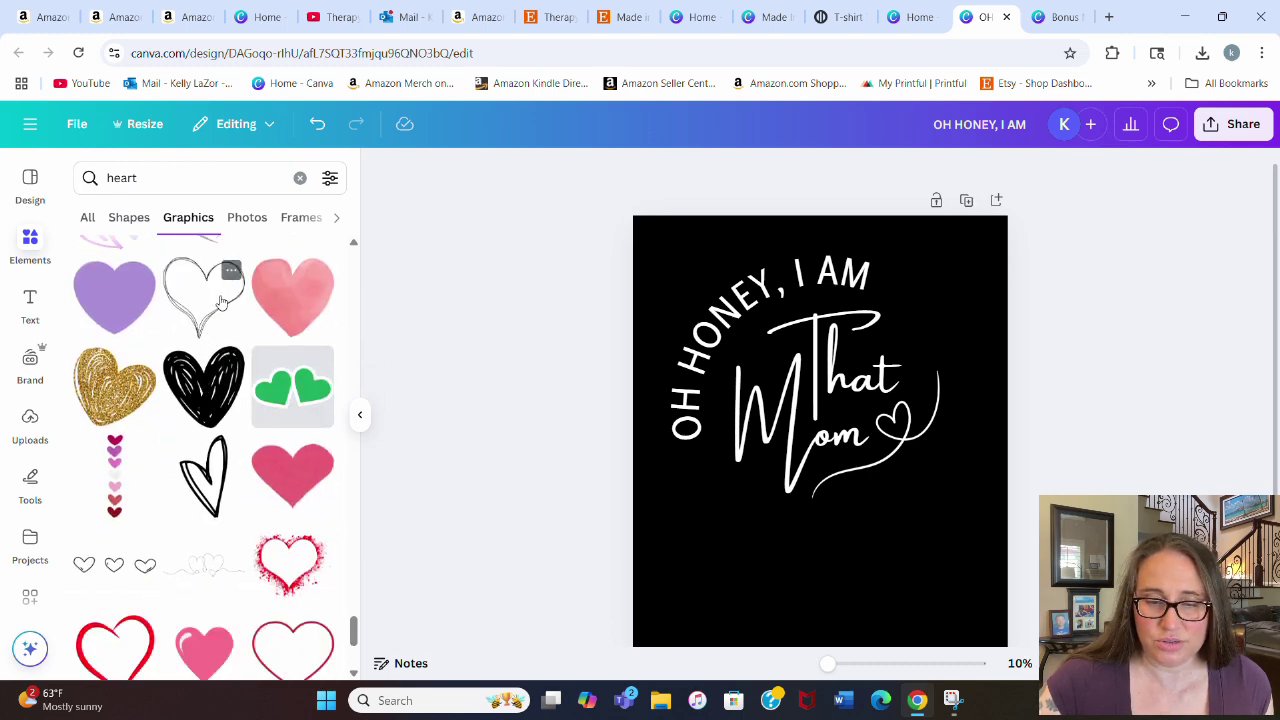
scroll(220, 420, down, 3)
scroll(260, 380, down, 5)
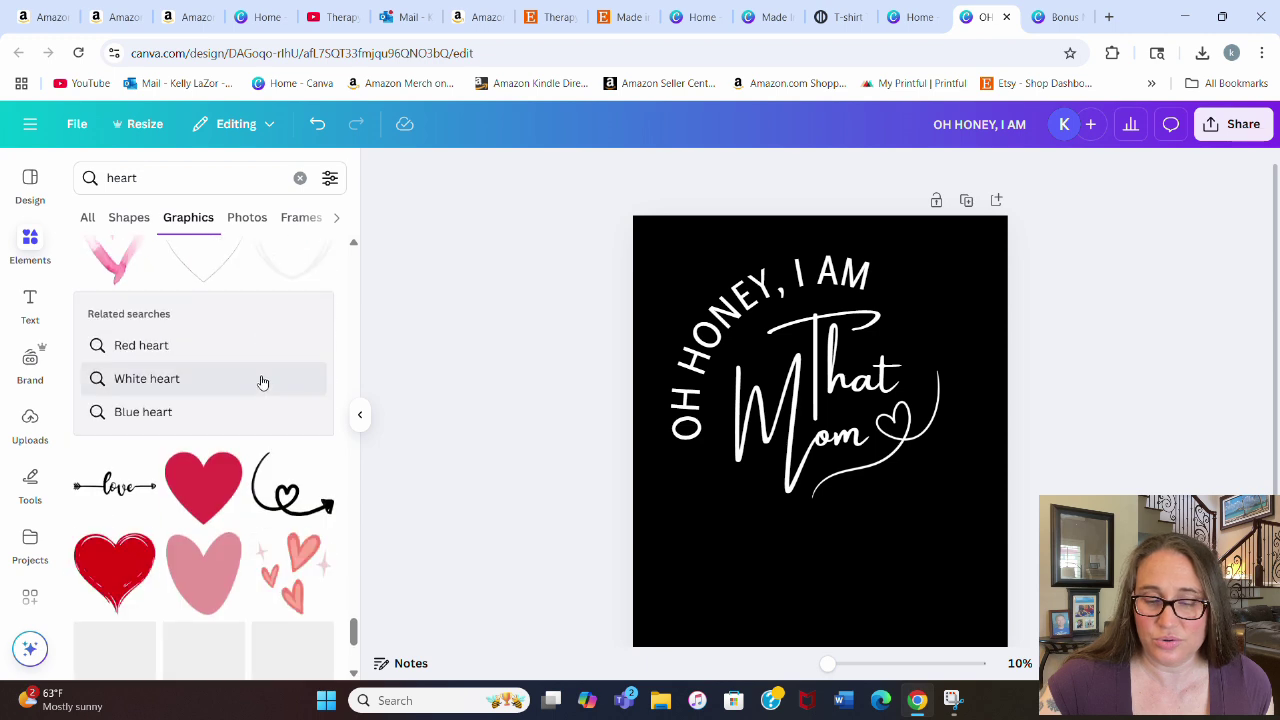
scroll(260, 400, up, 2)
scroll(285, 425, down, 6)
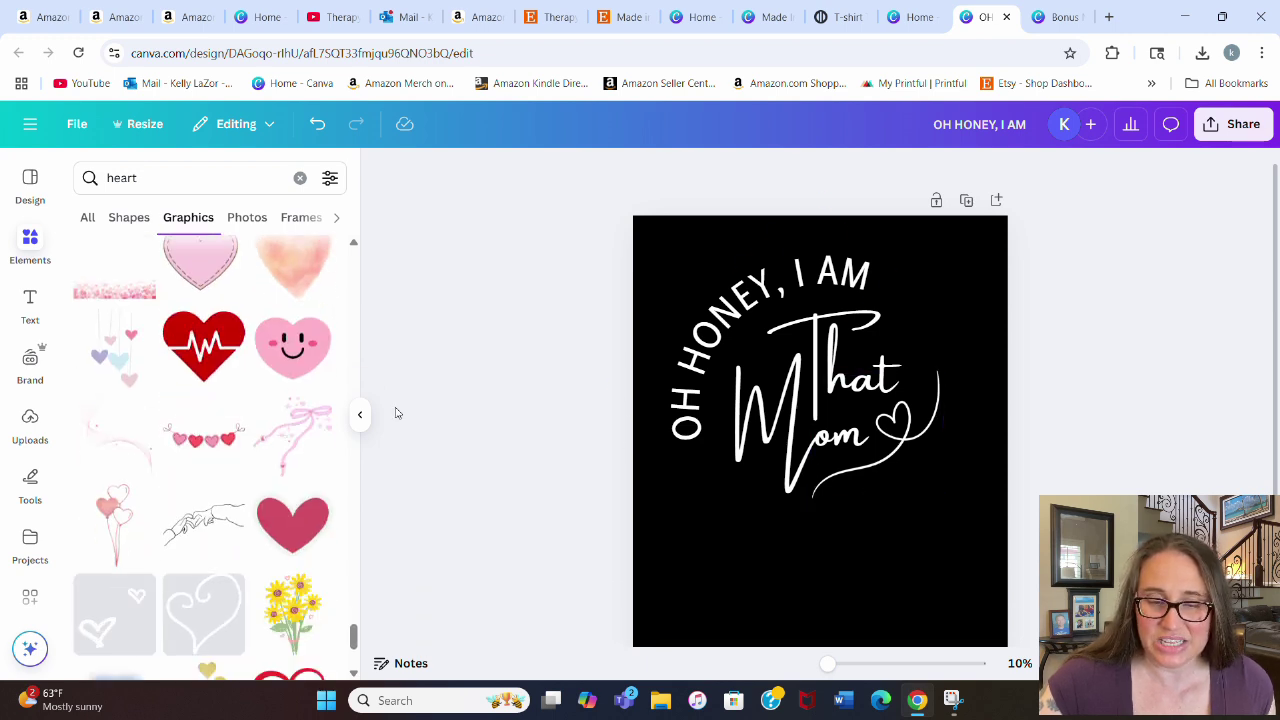
scroll(178, 432, down, 3)
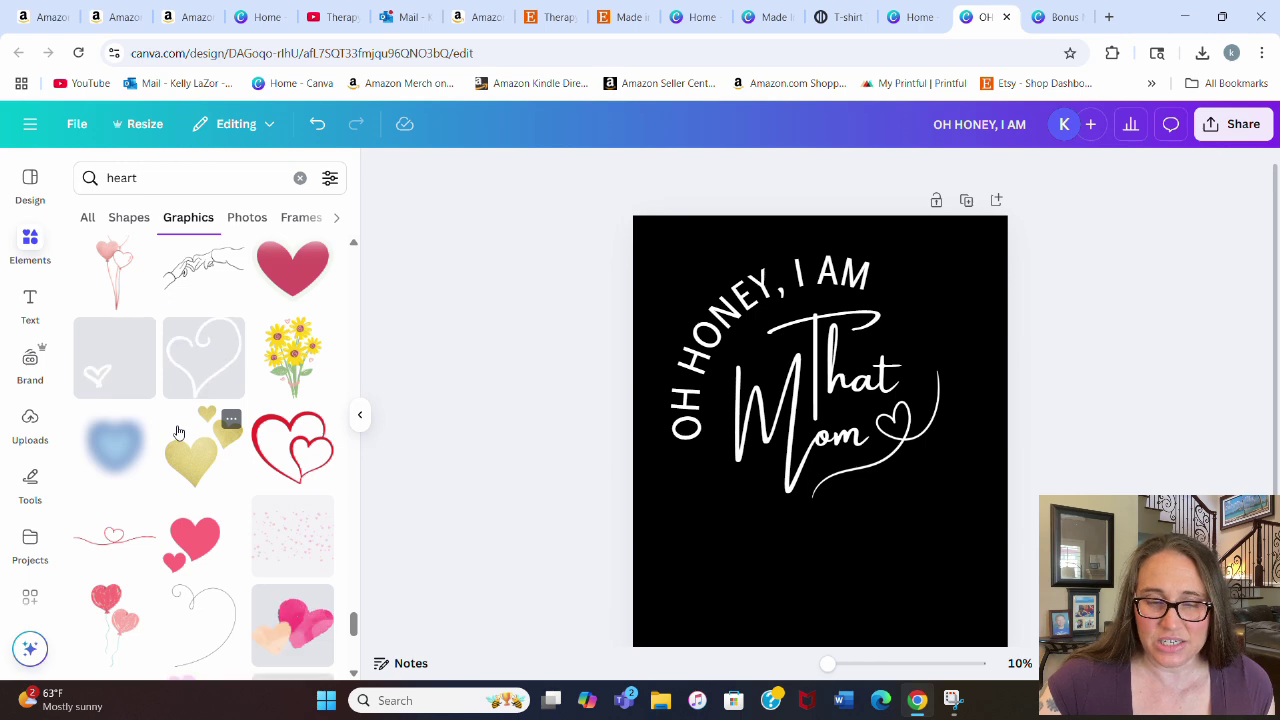
Step: Add the red double-heart outline, colour it white, and fit it as a small accent above the "M" of "Mom"
click(292, 447)
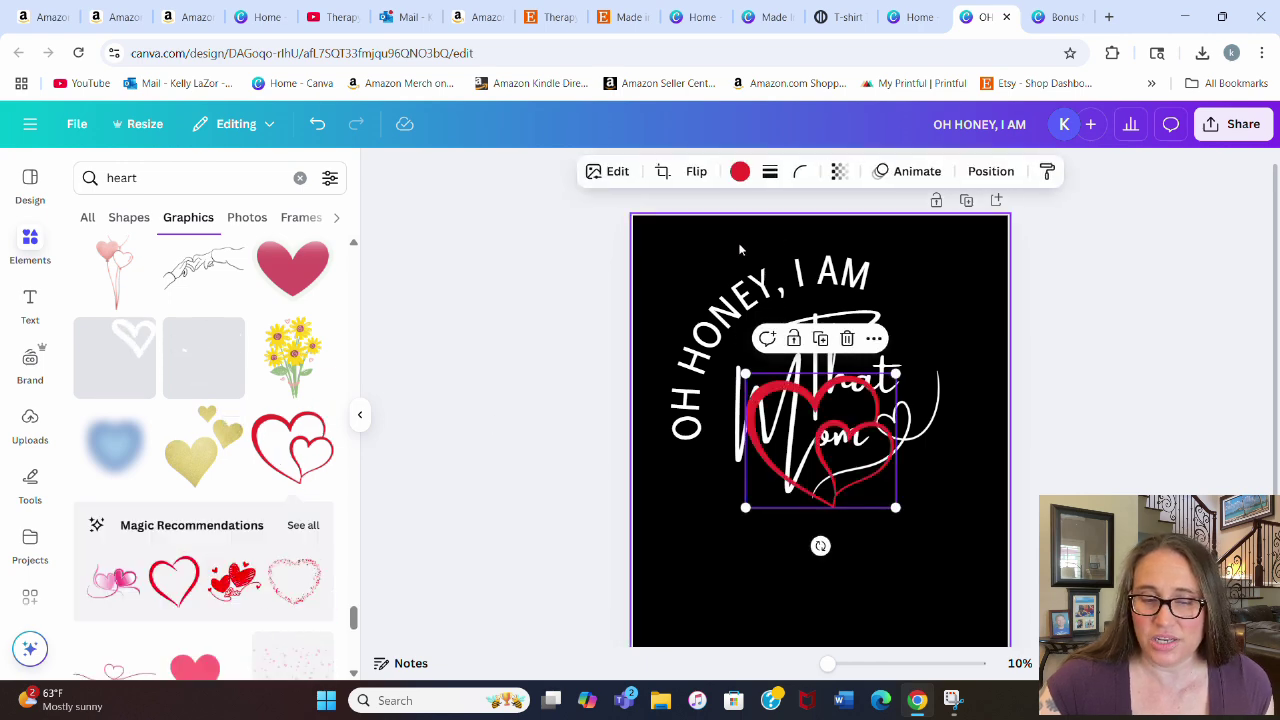
click(740, 171)
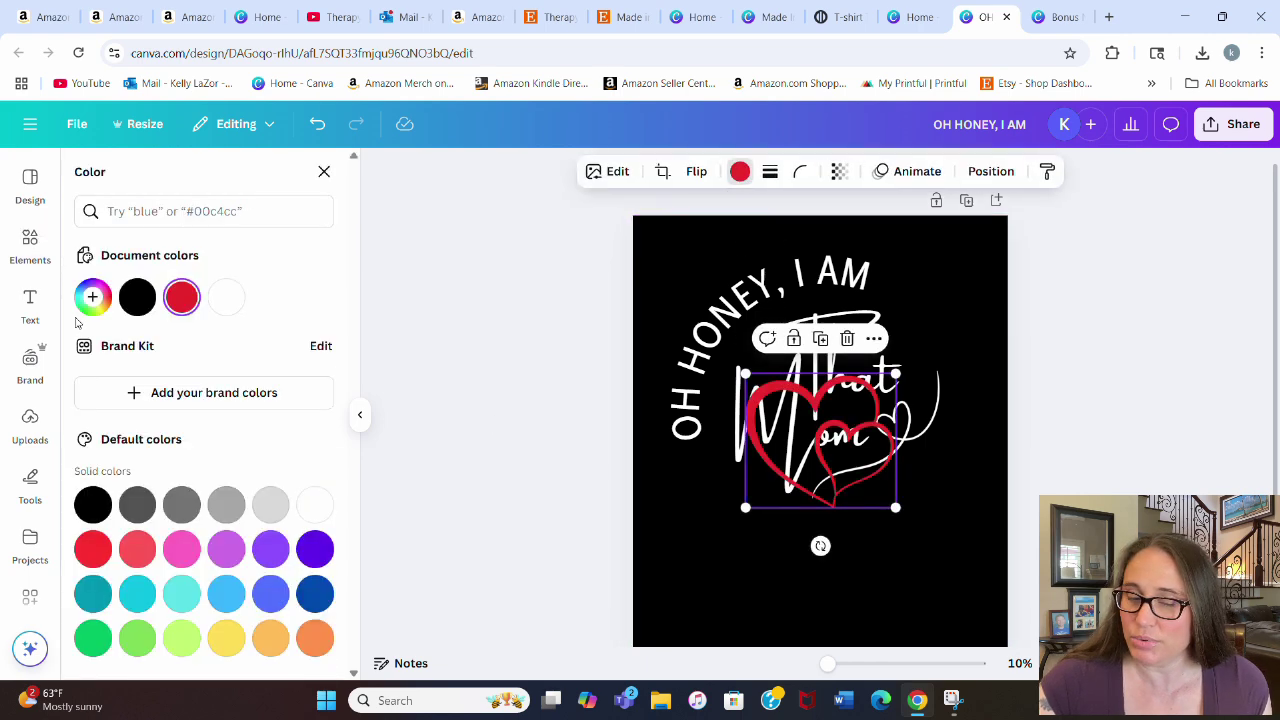
click(226, 297)
drag(893, 375, 757, 353)
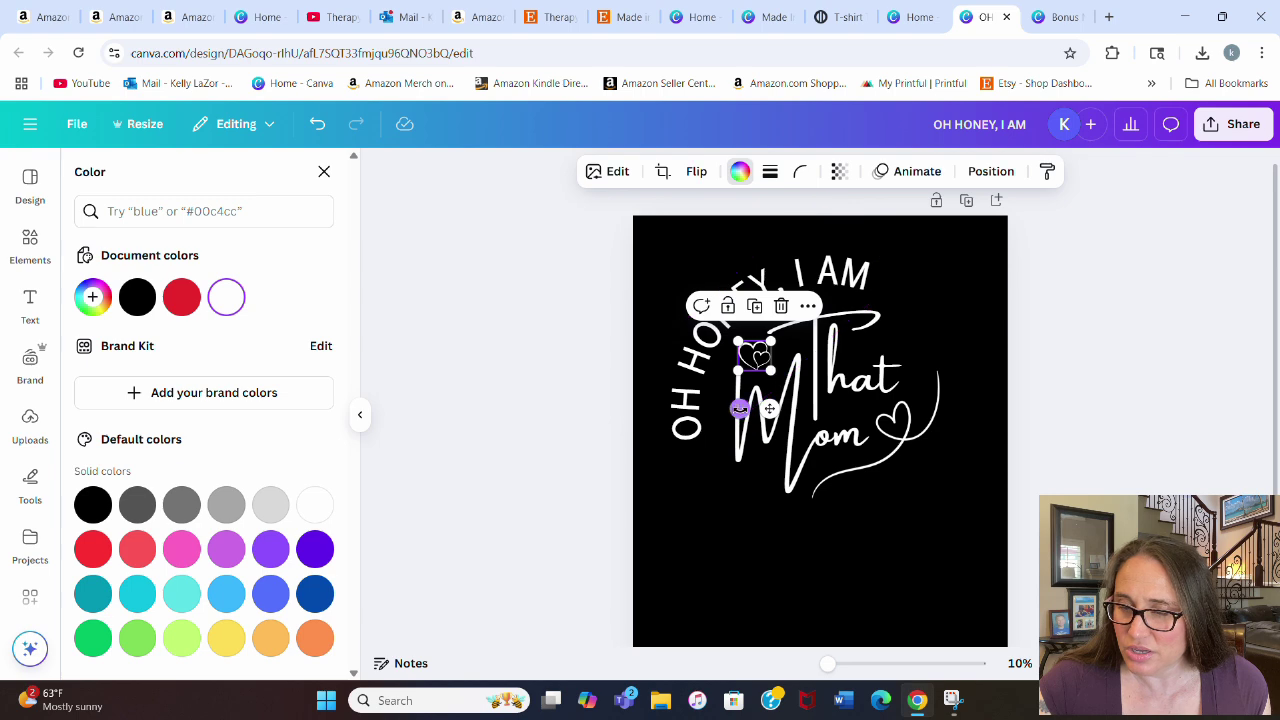
drag(738, 410, 779, 387)
key(Escape)
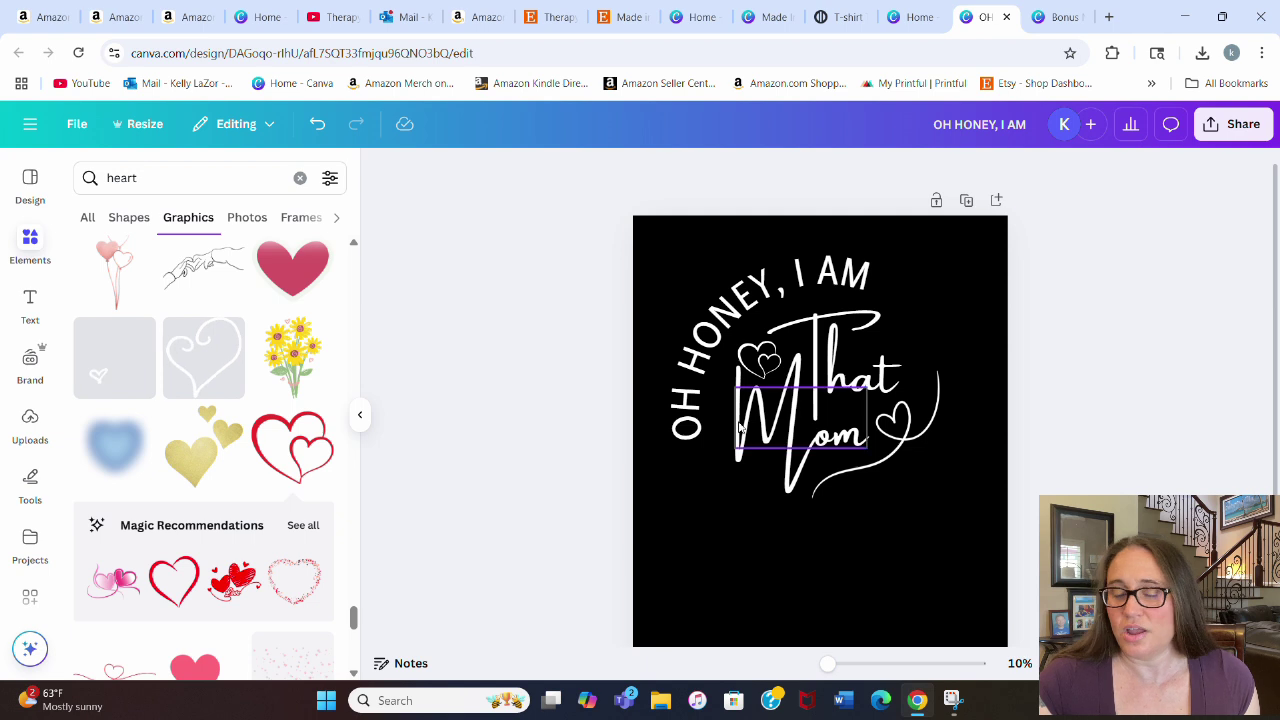
Step: Rotate the small double heart above the "M" slightly counter-clockwise
click(785, 358)
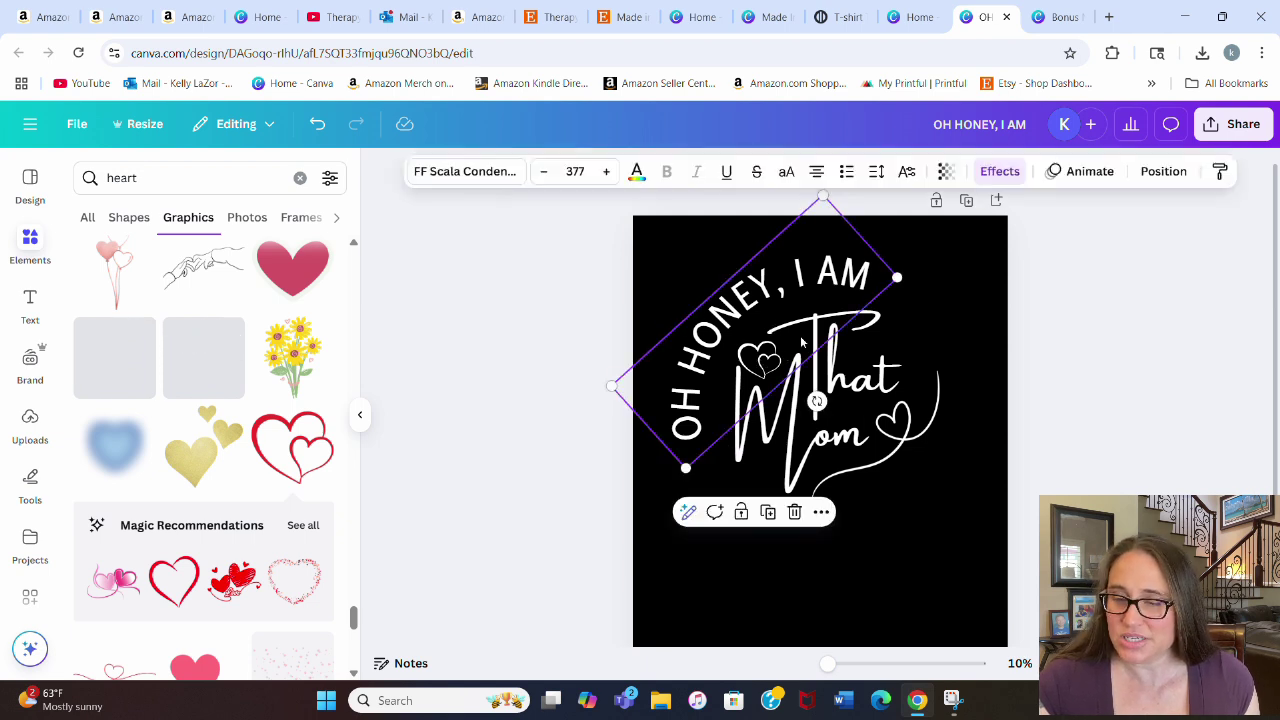
click(1211, 274)
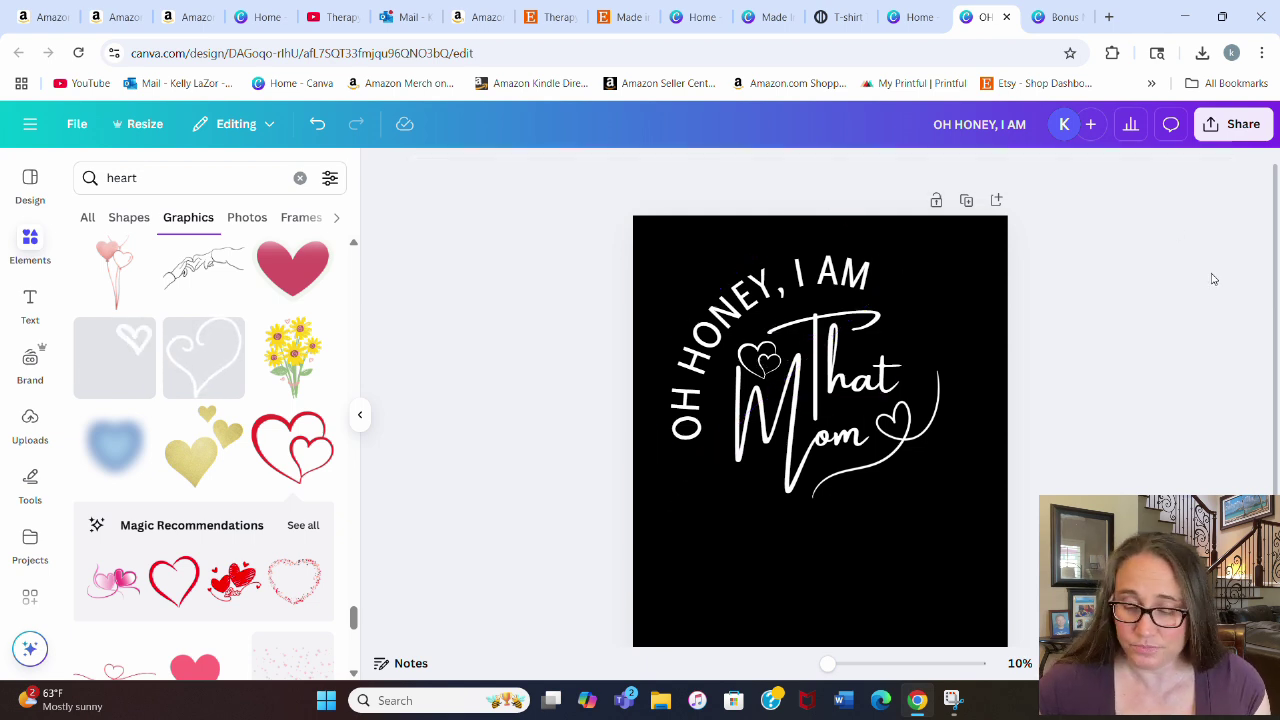
click(757, 372)
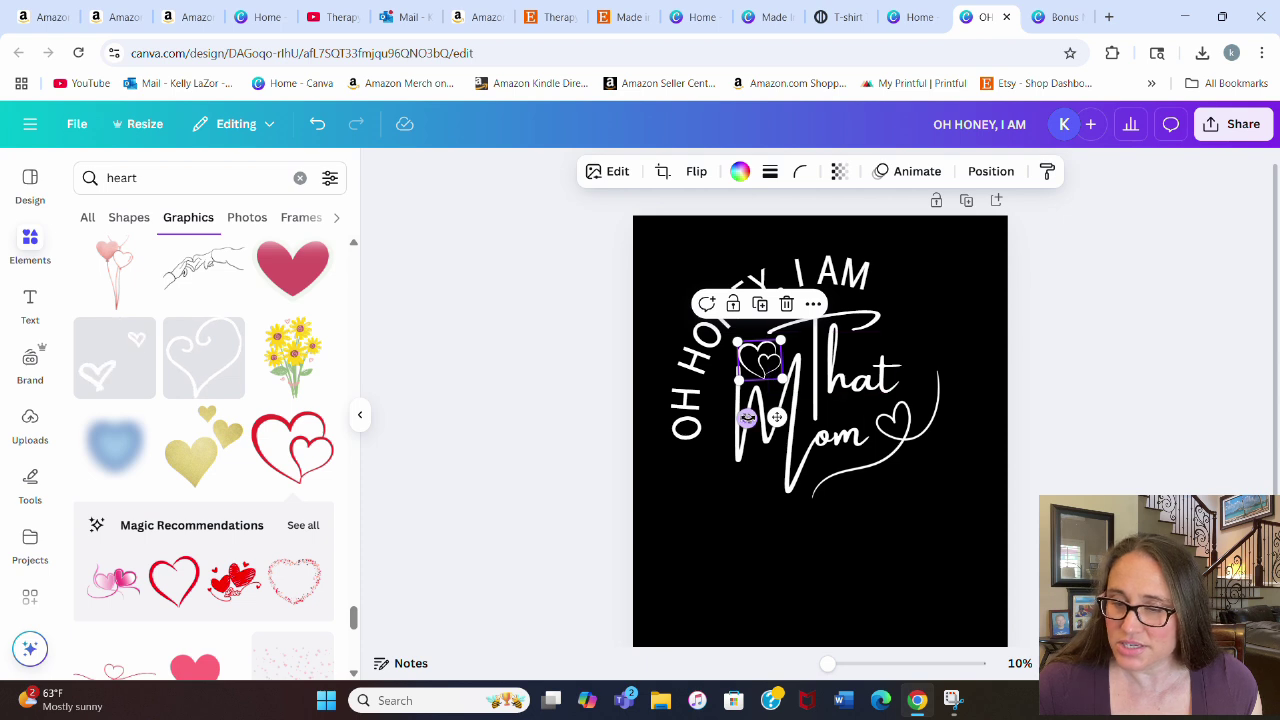
drag(748, 418, 758, 421)
click(1034, 377)
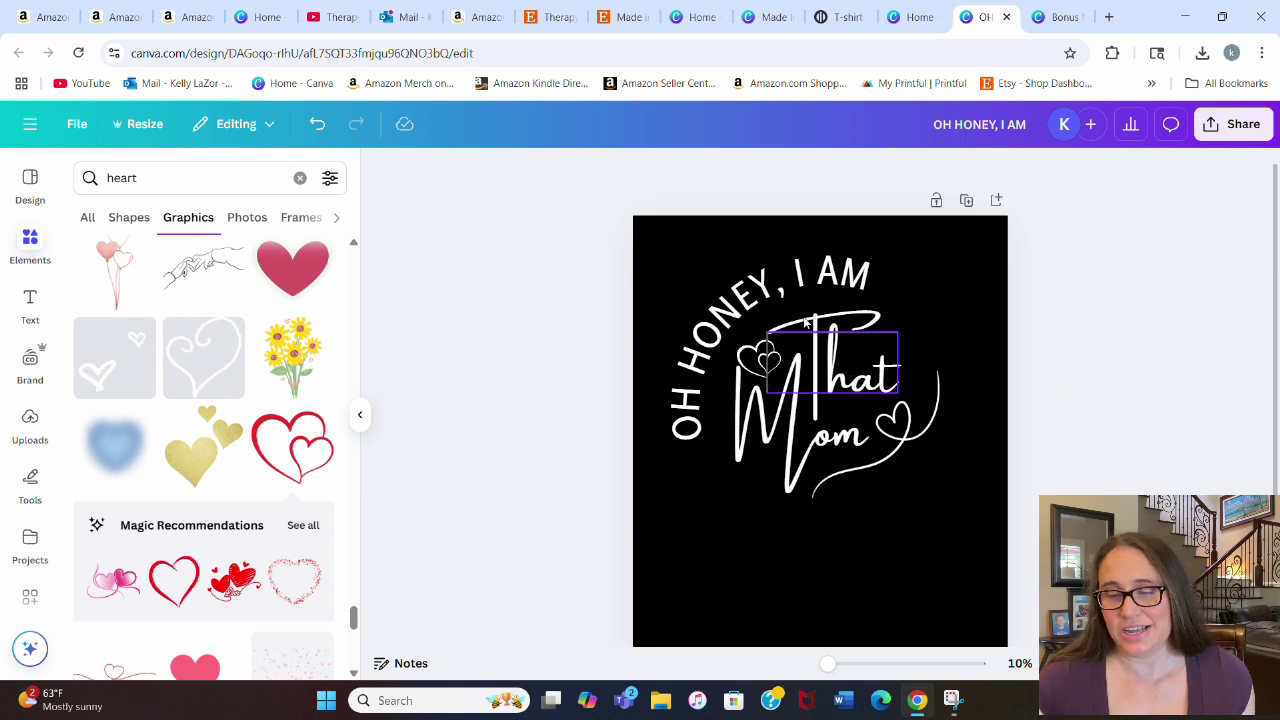
Step: Group the curved text, "That", "Mom" and both heart graphics into a single object
drag(989, 414, 563, 266)
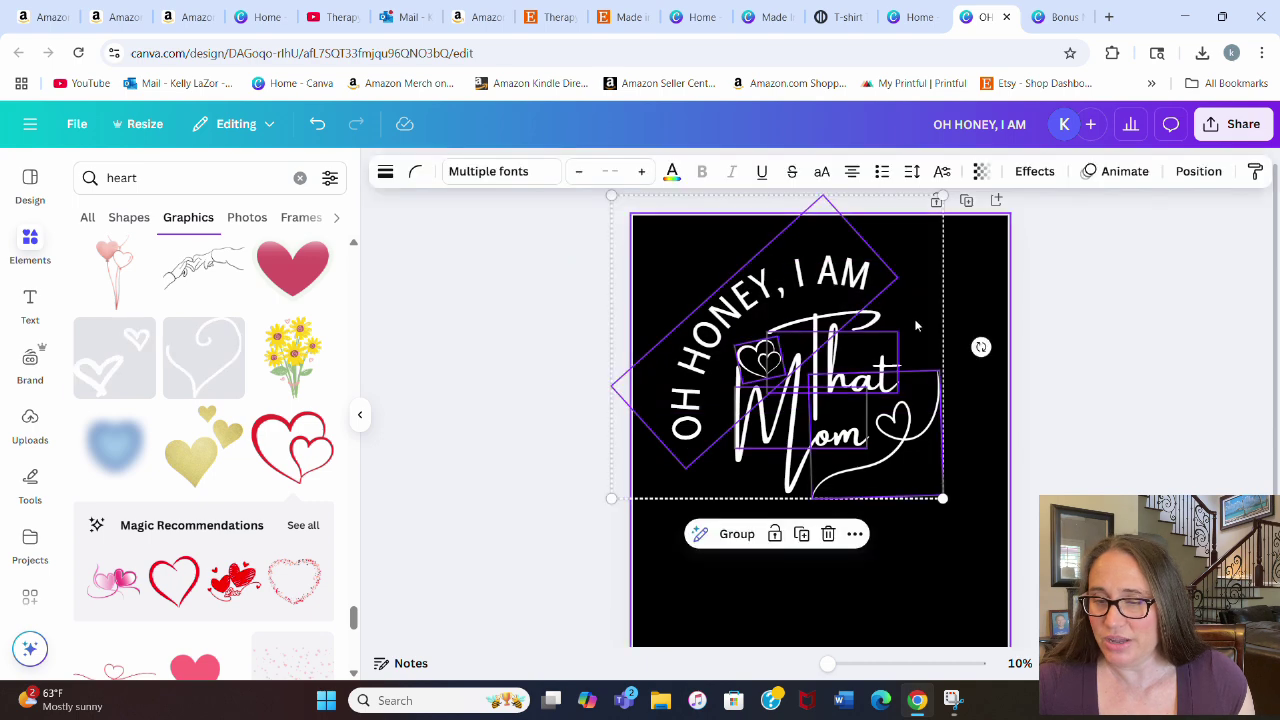
click(737, 534)
click(1012, 455)
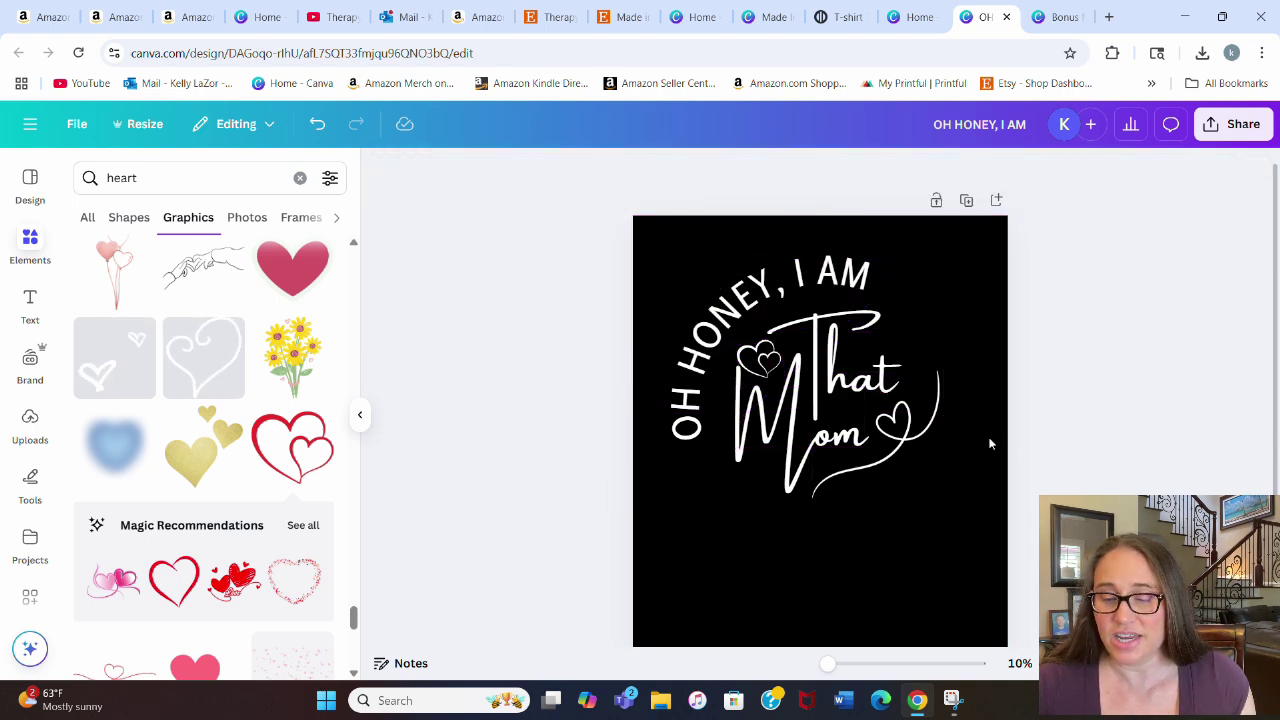
Step: Move the grouped artwork slightly up and enlarge it to span most of the canvas width
drag(860, 428, 847, 397)
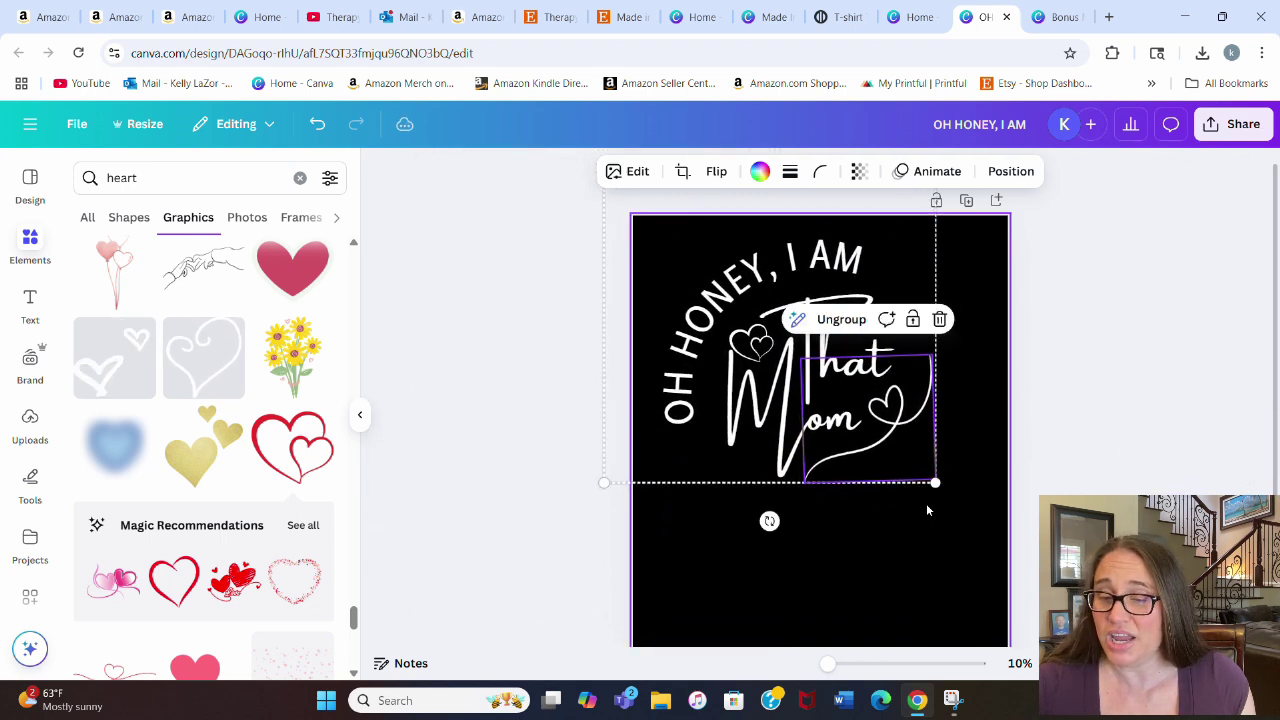
drag(936, 483, 962, 537)
click(1188, 474)
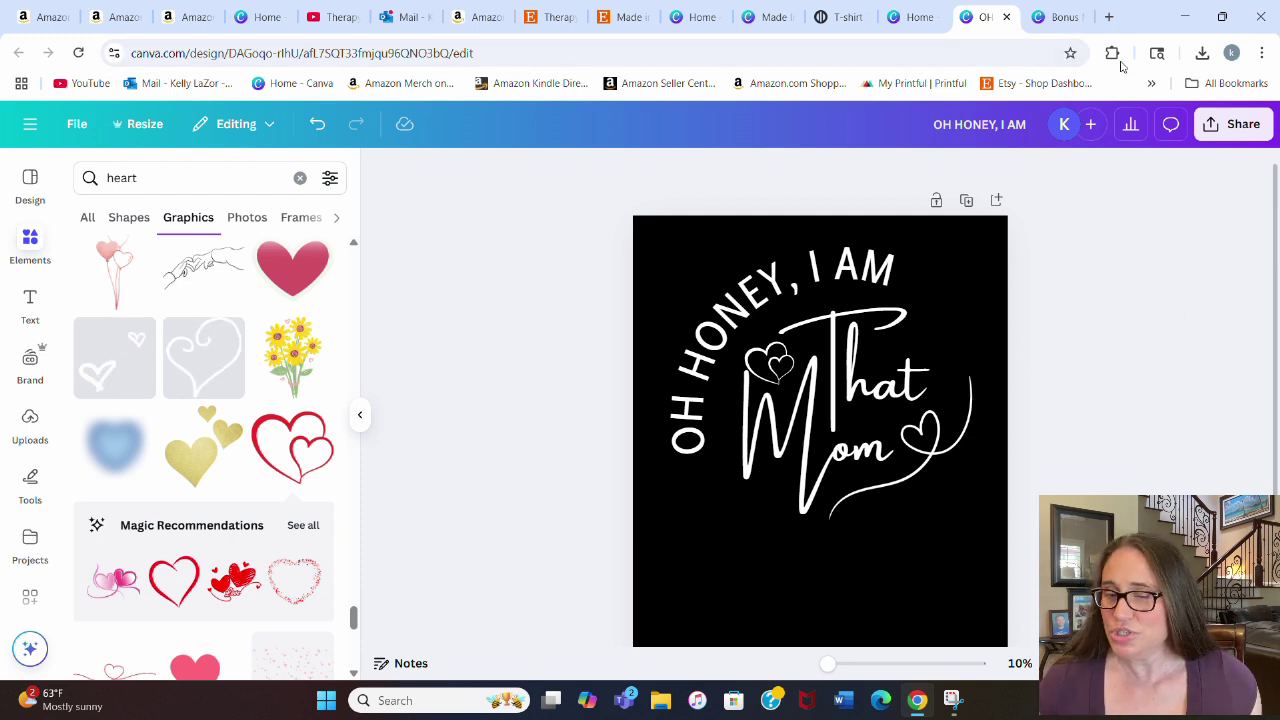
Step: Download the design as a PNG at size 1 with a transparent background
click(1234, 128)
click(977, 466)
click(968, 413)
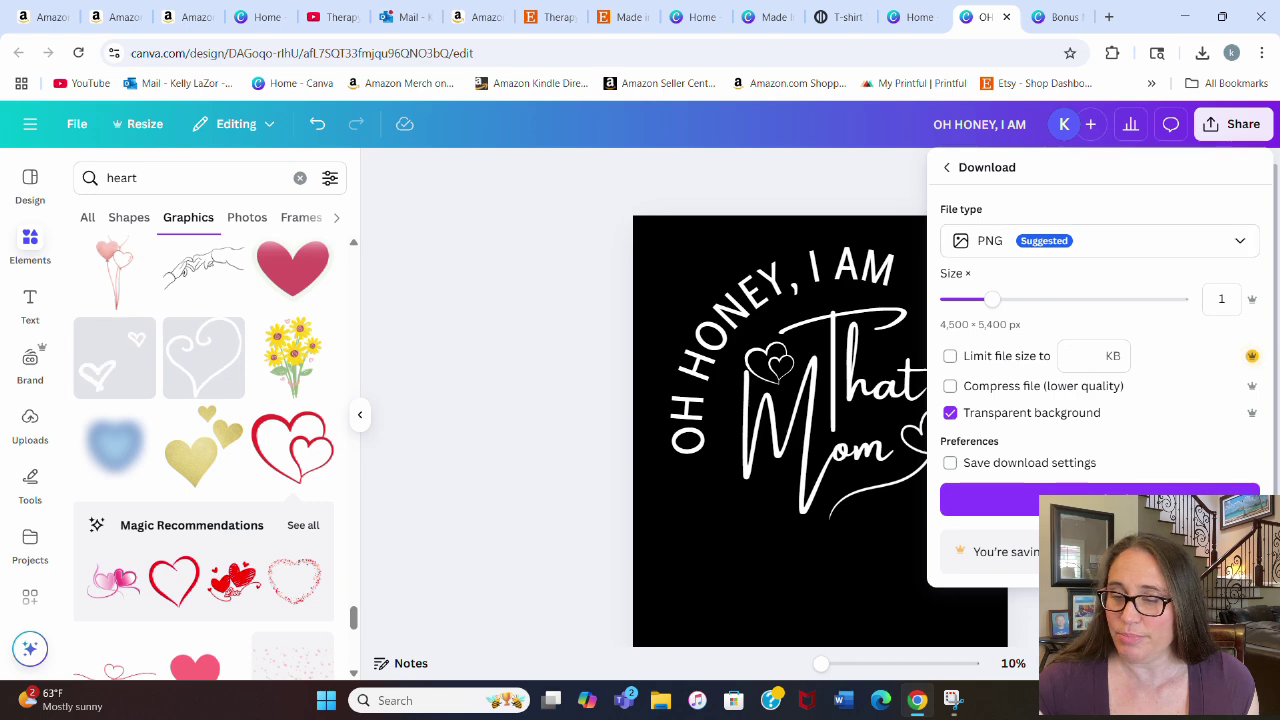
click(995, 500)
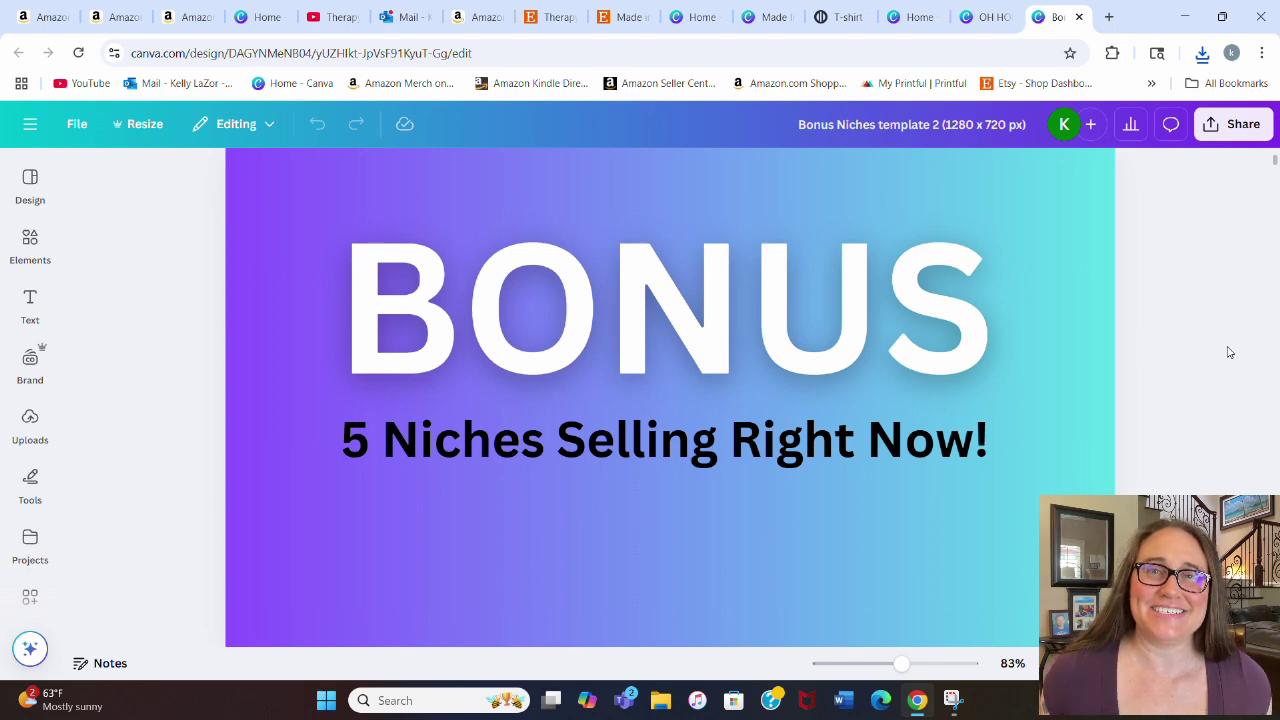
Step: View the list of five selling niches in the Bonus Niches template
scroll(1229, 352, down, 5)
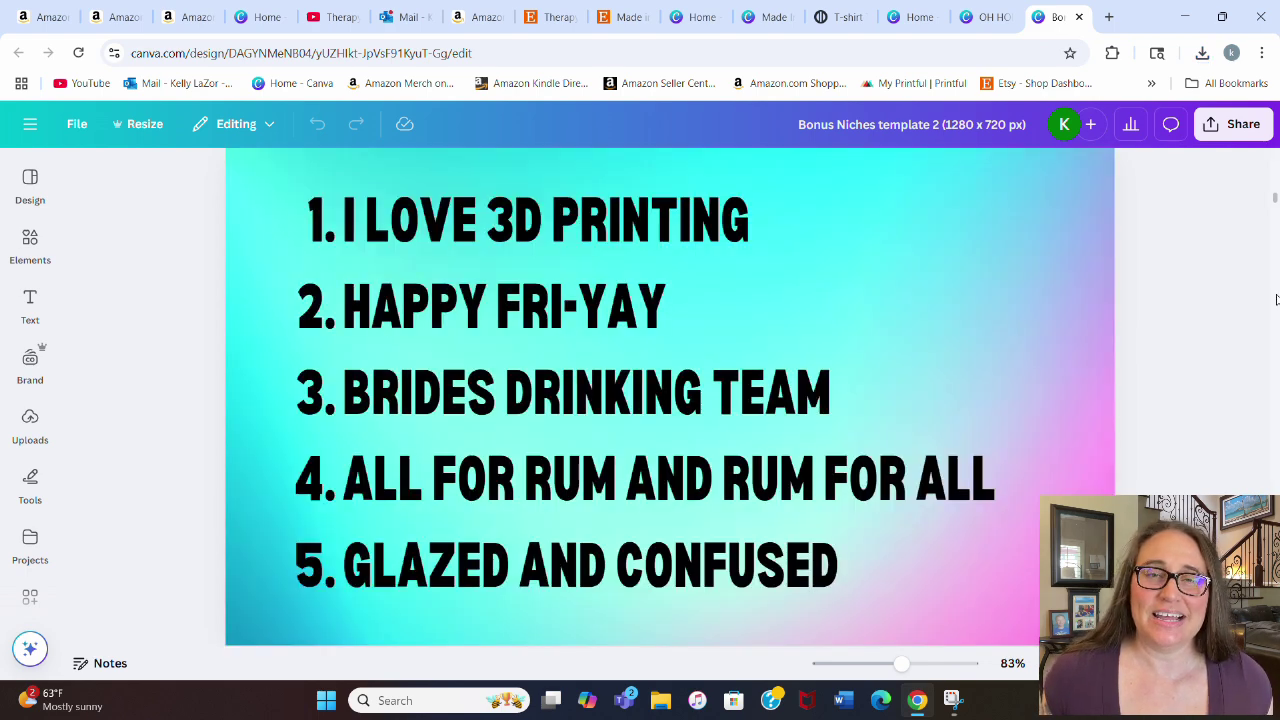